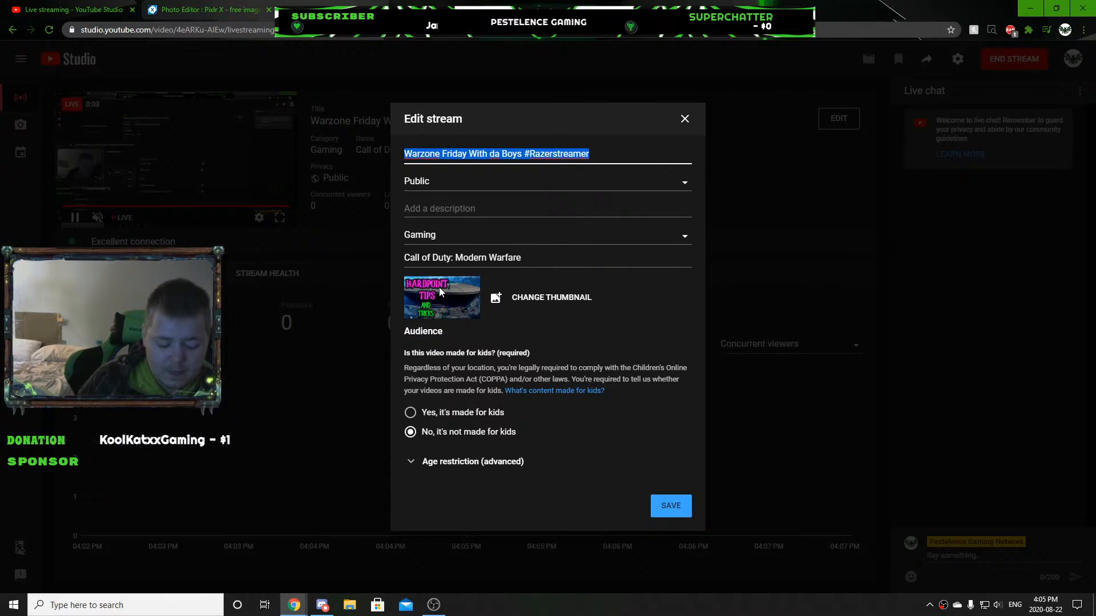
Replace the stream title with "Just Chatting and Using Pixlr".
{"action": "type", "text": "Just Chatting and "}
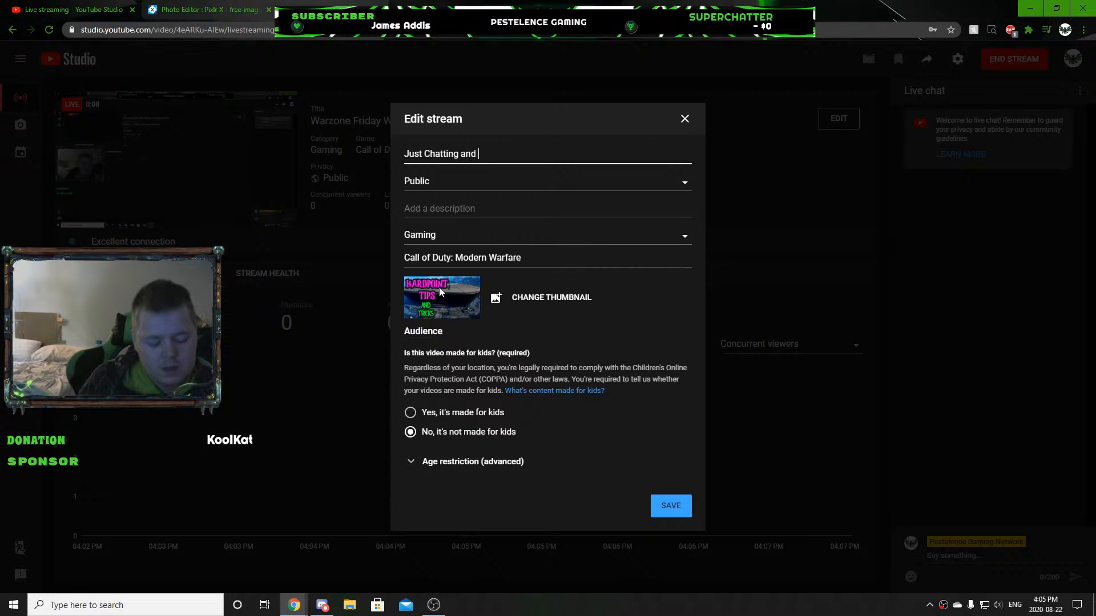
{"action": "type", "text": "Using "}
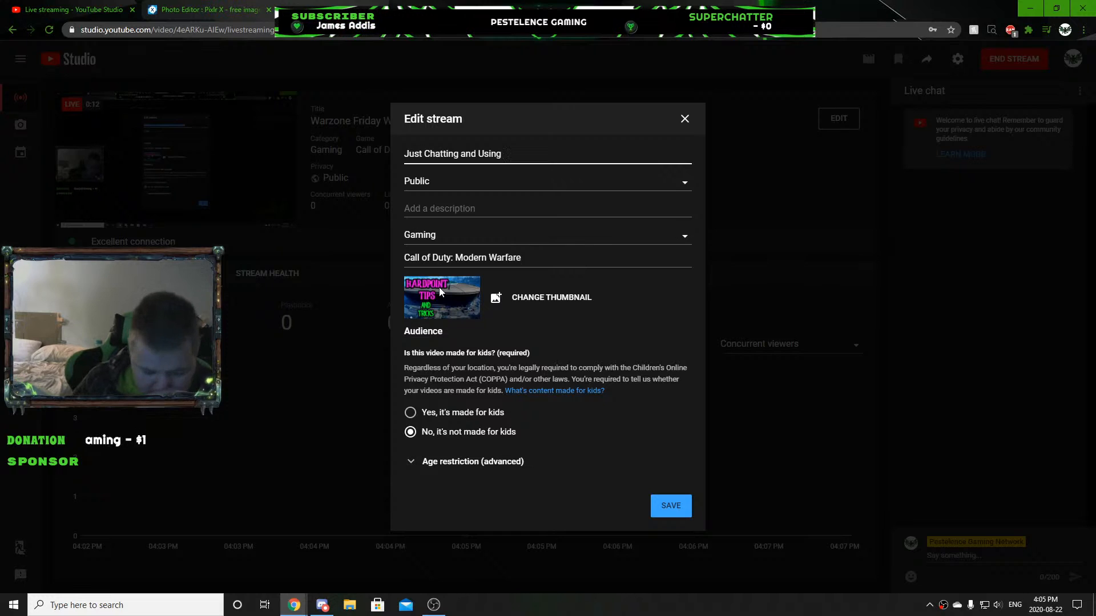
{"action": "type", "text": "Pixlr"}
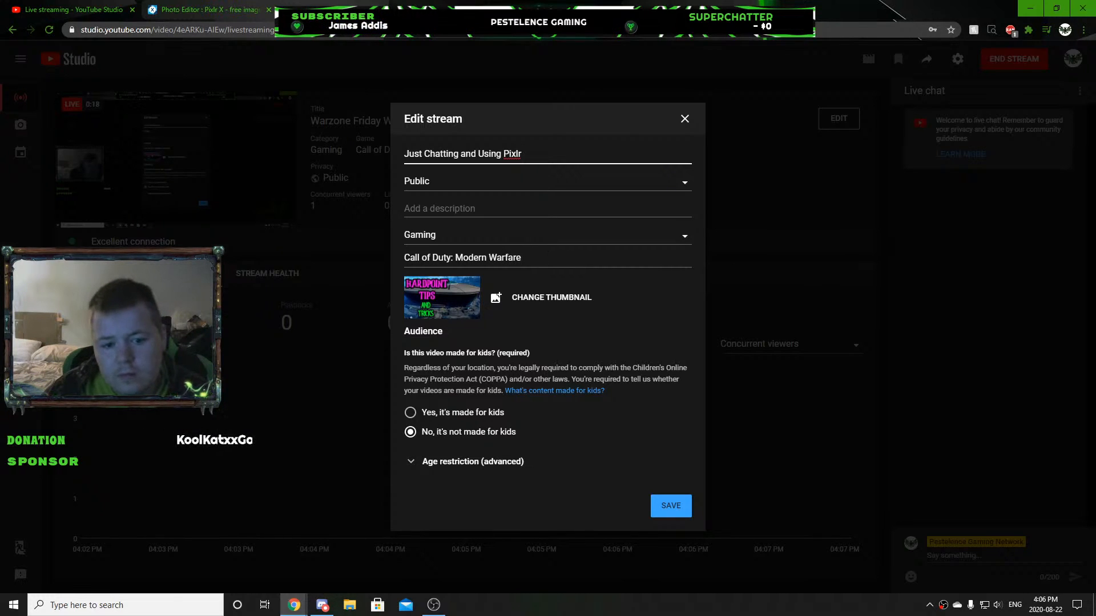
Set the stream's game to VRChat and save the stream details.
{"action": "left_click", "coordinate": [559, 252]}
{"action": "type", "text": "Vr"}
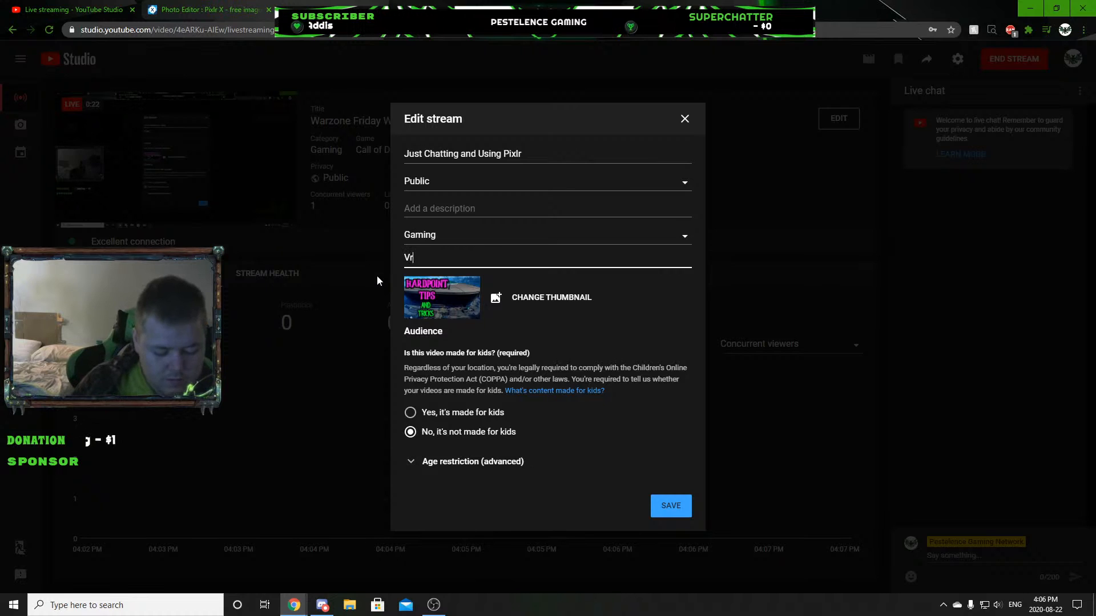
{"action": "type", "text": "Chat"}
{"action": "left_click", "coordinate": [425, 280]}
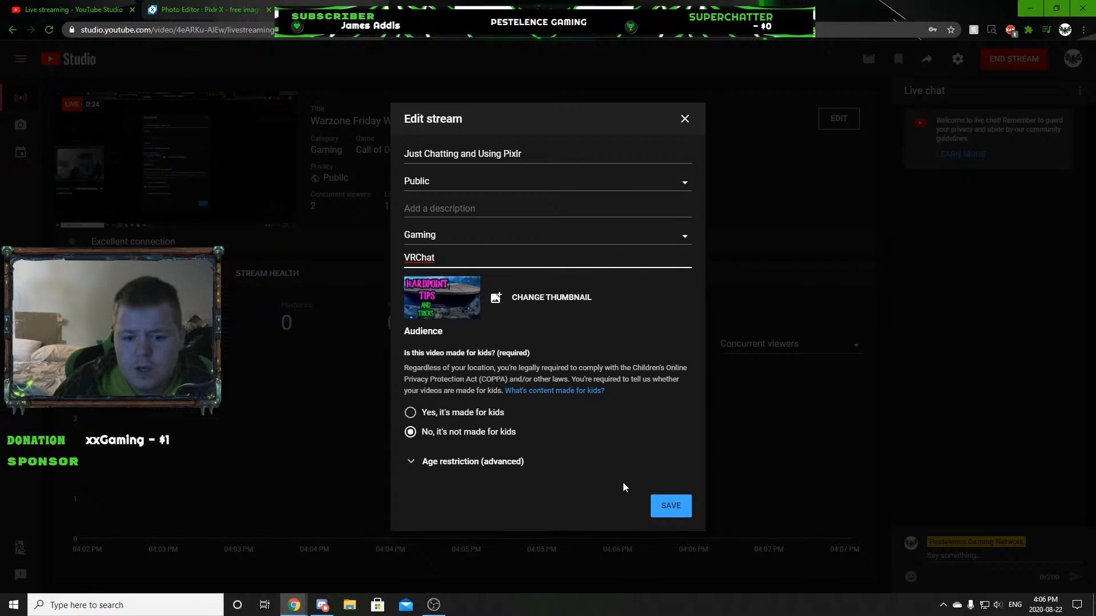
{"action": "left_click", "coordinate": [677, 508]}
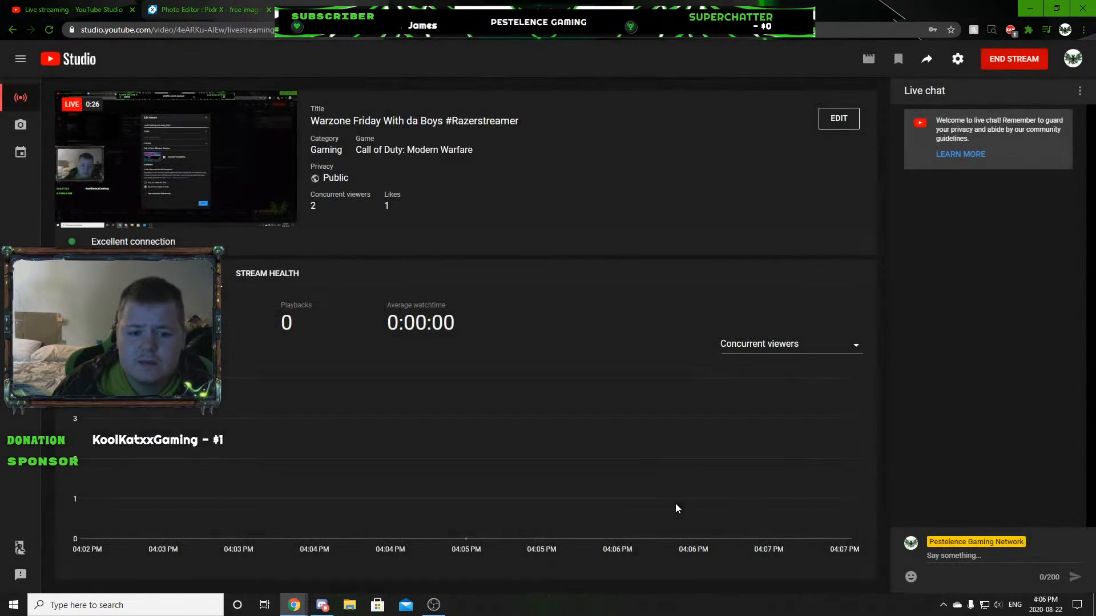
{"action": "left_click", "coordinate": [952, 220]}
{"action": "left_click", "coordinate": [951, 238]}
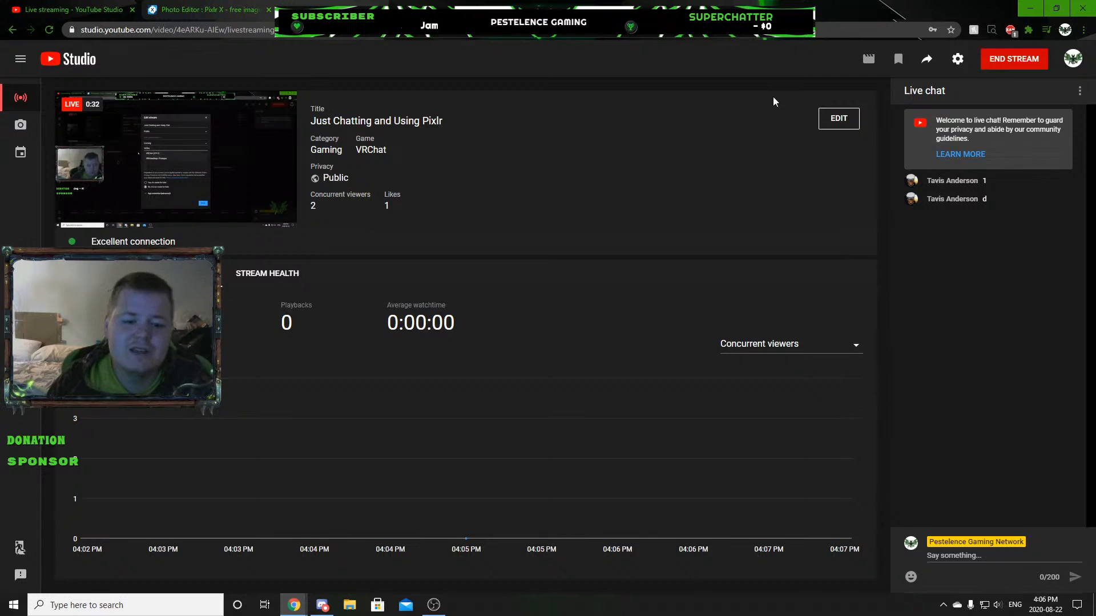
Switch to the Pixlr X editor and erase the small blue spot on the blank canvas.
{"action": "mouse_move", "coordinate": [95, 219]}
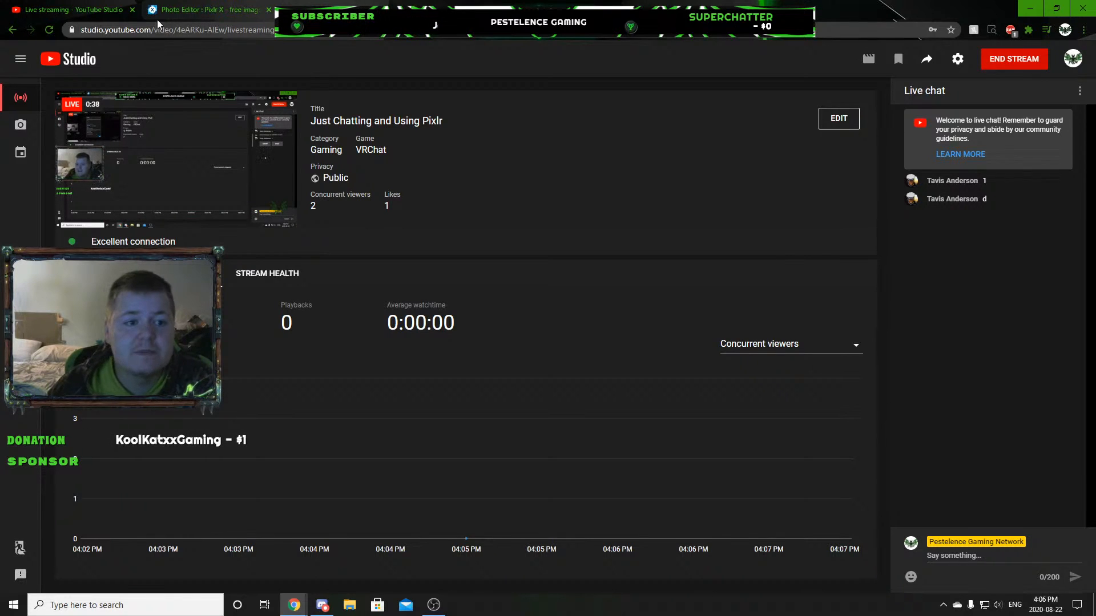
{"action": "left_click", "coordinate": [191, 10]}
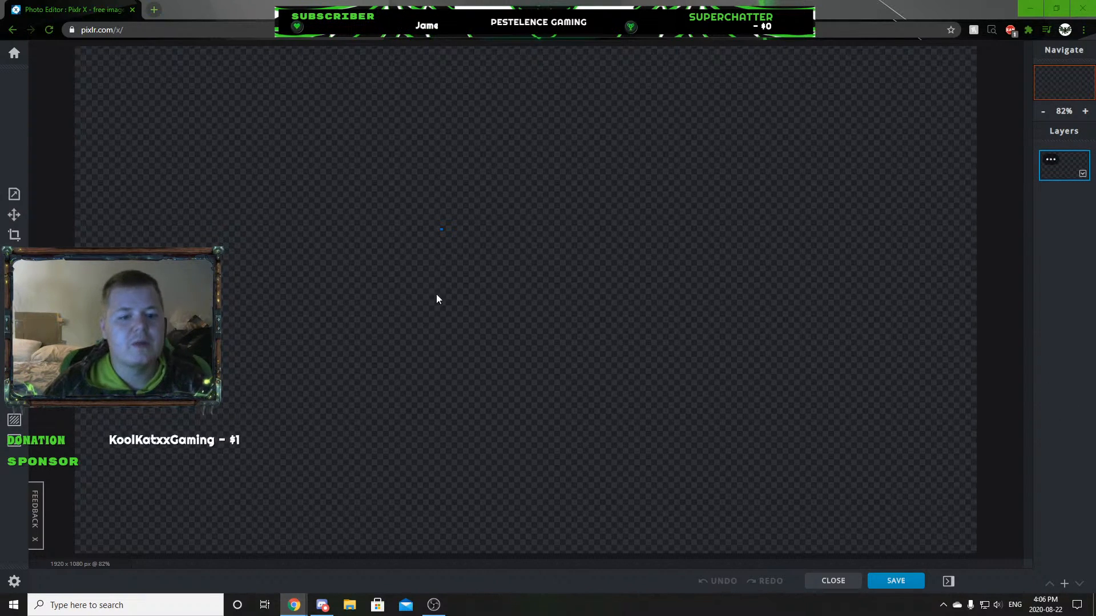
{"action": "scroll", "coordinate": [500, 266], "scroll_direction": "up", "scroll_amount": 10}
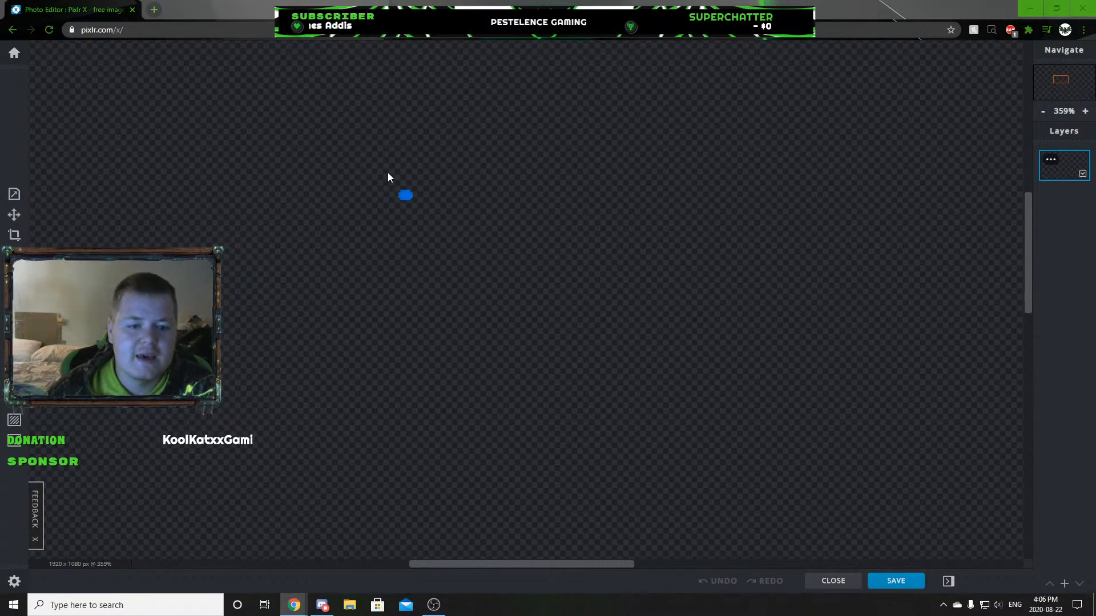
{"action": "key", "text": "b"}
{"action": "left_click", "coordinate": [83, 112]}
{"action": "mouse_move", "coordinate": [446, 194]}
{"action": "left_mouse_down"}
{"action": "mouse_move", "coordinate": [536, 197]}
{"action": "mouse_move", "coordinate": [609, 220]}
{"action": "left_mouse_up"}
{"action": "scroll", "coordinate": [539, 248], "scroll_direction": "down", "scroll_amount": 12}
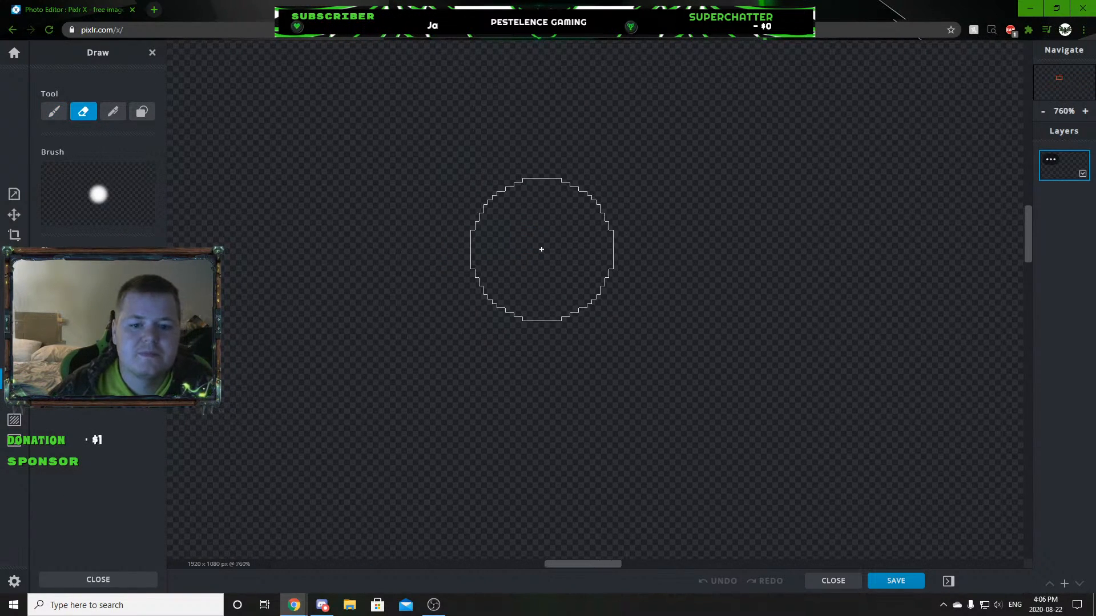
{"action": "scroll", "coordinate": [532, 273], "scroll_direction": "up", "scroll_amount": 2}
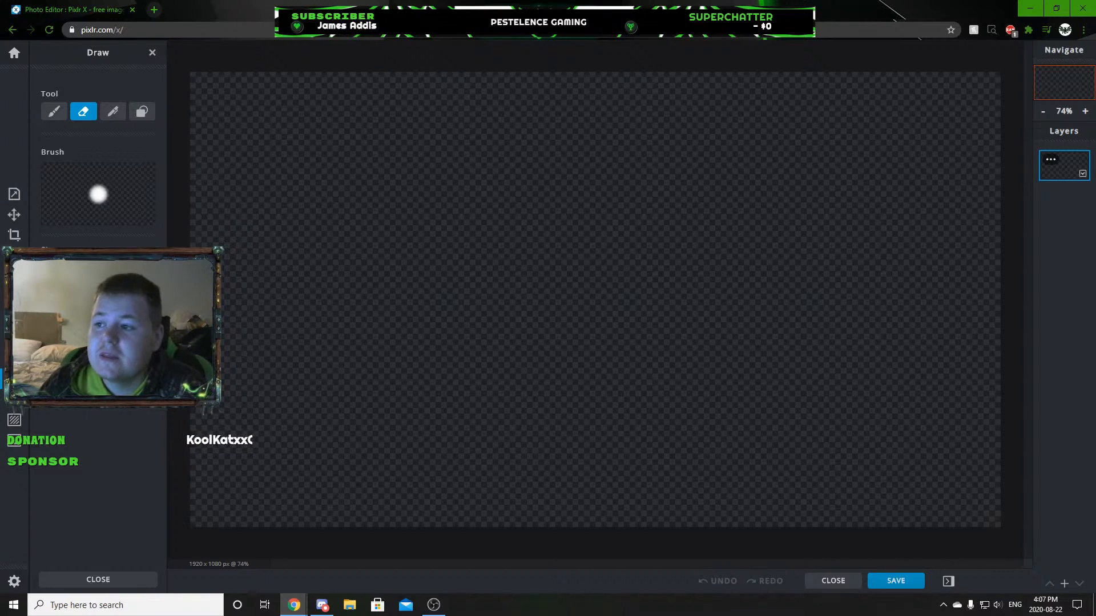
{"action": "left_click_drag", "start_coordinate": [1007, 577], "coordinate": [1095, 7]}
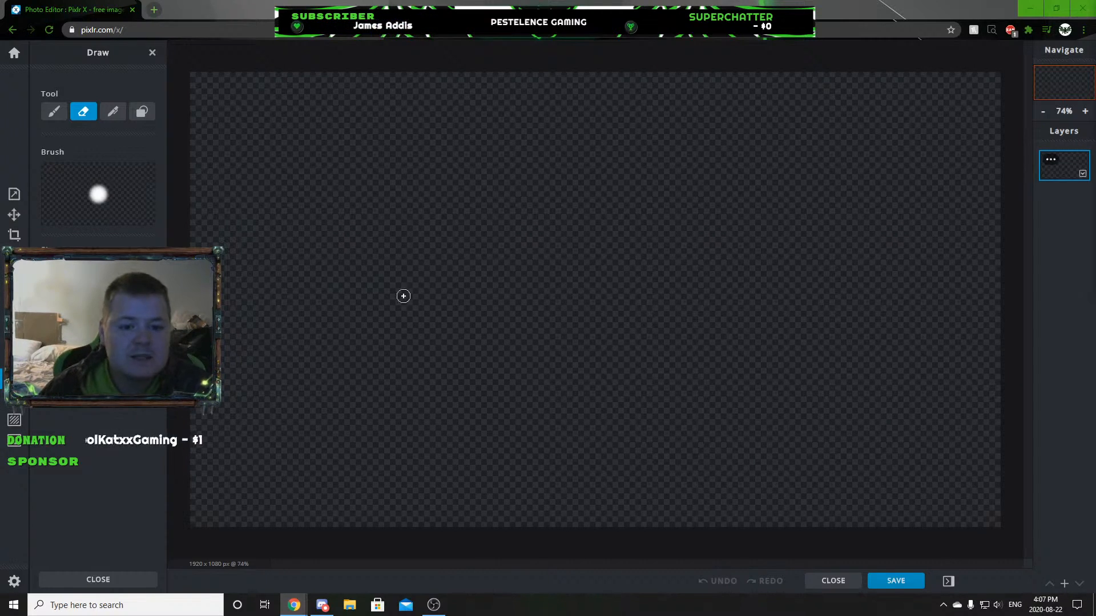
{"action": "scroll", "coordinate": [674, 465], "scroll_direction": "down", "scroll_amount": 1}
{"action": "scroll", "coordinate": [633, 377], "scroll_direction": "down", "scroll_amount": 8}
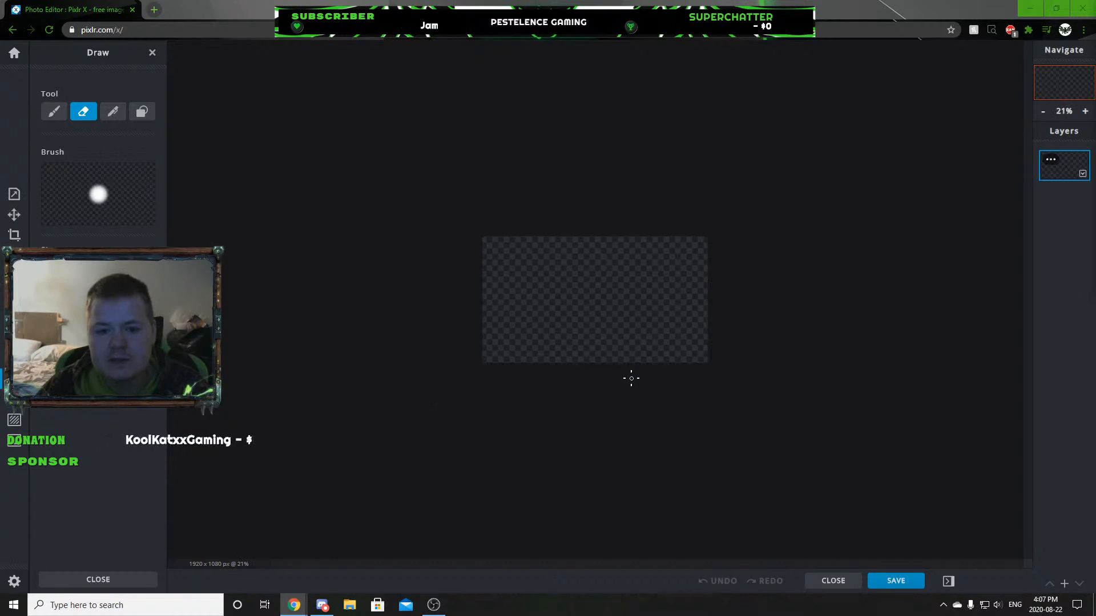
{"action": "scroll", "coordinate": [631, 377], "scroll_direction": "up", "scroll_amount": 12}
{"action": "scroll", "coordinate": [630, 370], "scroll_direction": "down", "scroll_amount": 7}
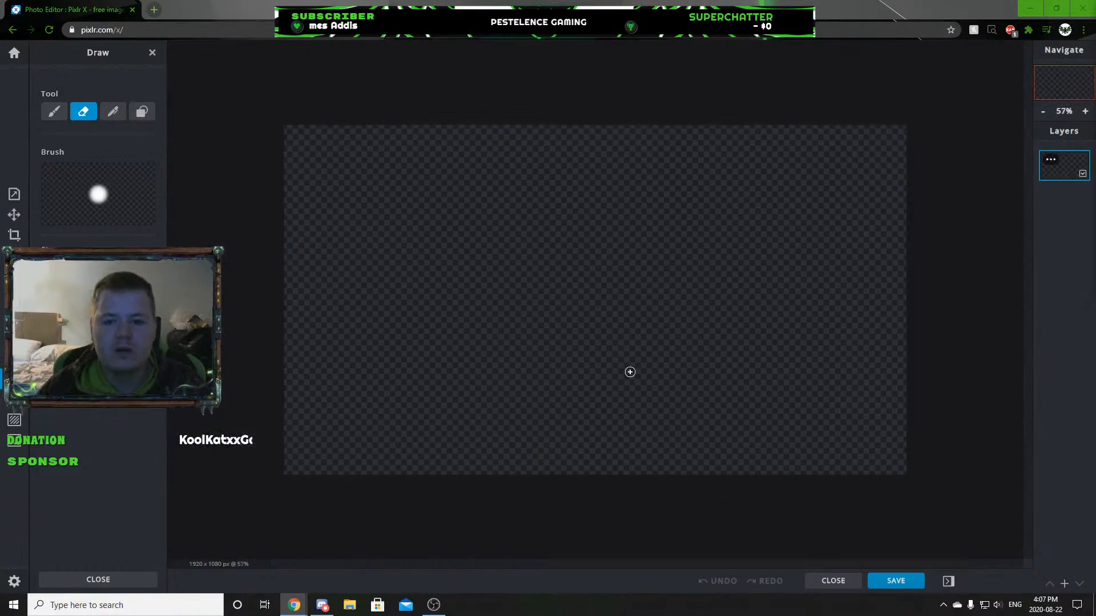
{"action": "scroll", "coordinate": [624, 361], "scroll_direction": "up", "scroll_amount": 3}
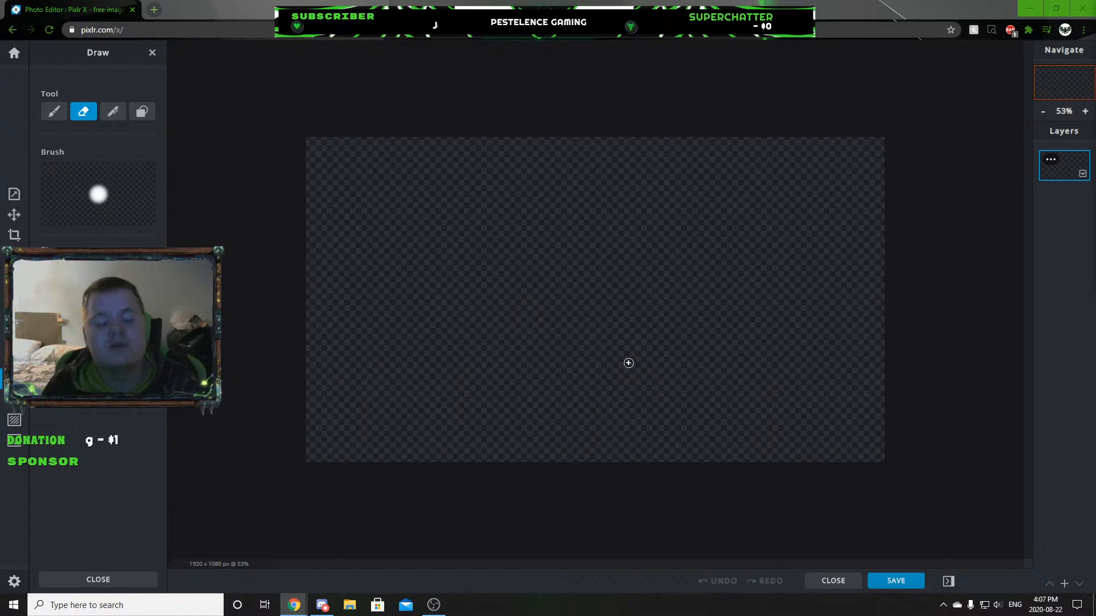
Open the round blue wolf artwork and the horned-helmet warrior drawing from the document history to view them.
{"action": "left_click", "coordinate": [14, 52]}
{"action": "left_click", "coordinate": [426, 166]}
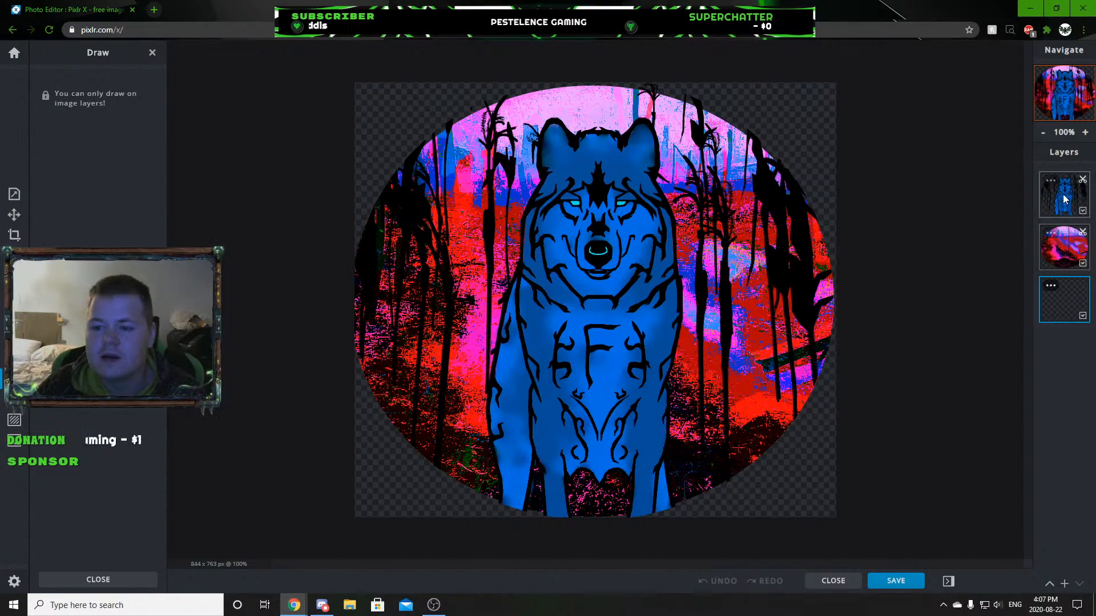
{"action": "left_click", "coordinate": [14, 52]}
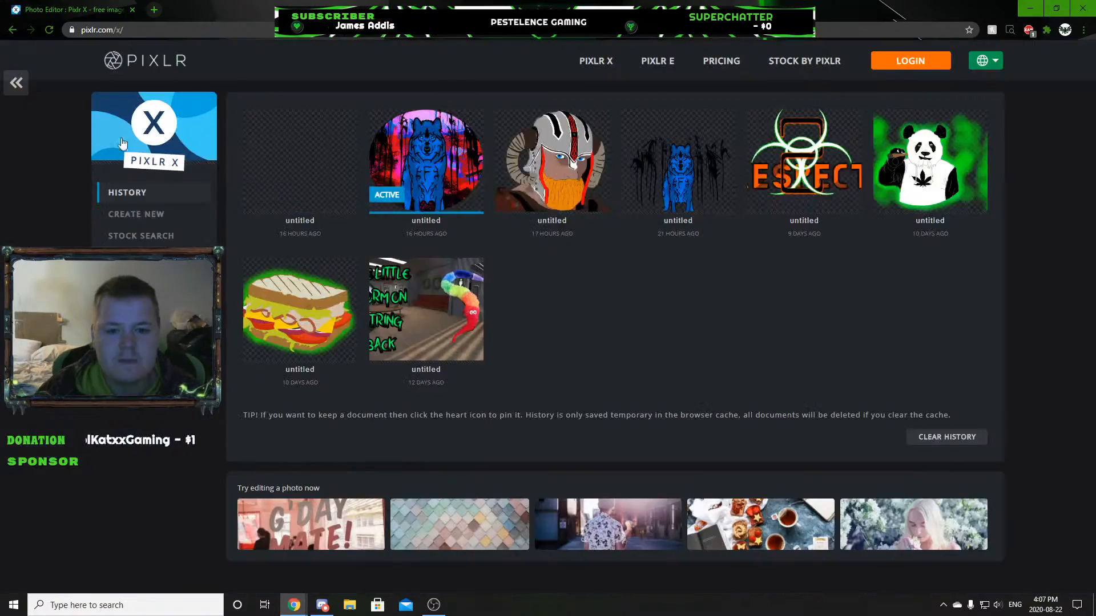
{"action": "left_click", "coordinate": [511, 173]}
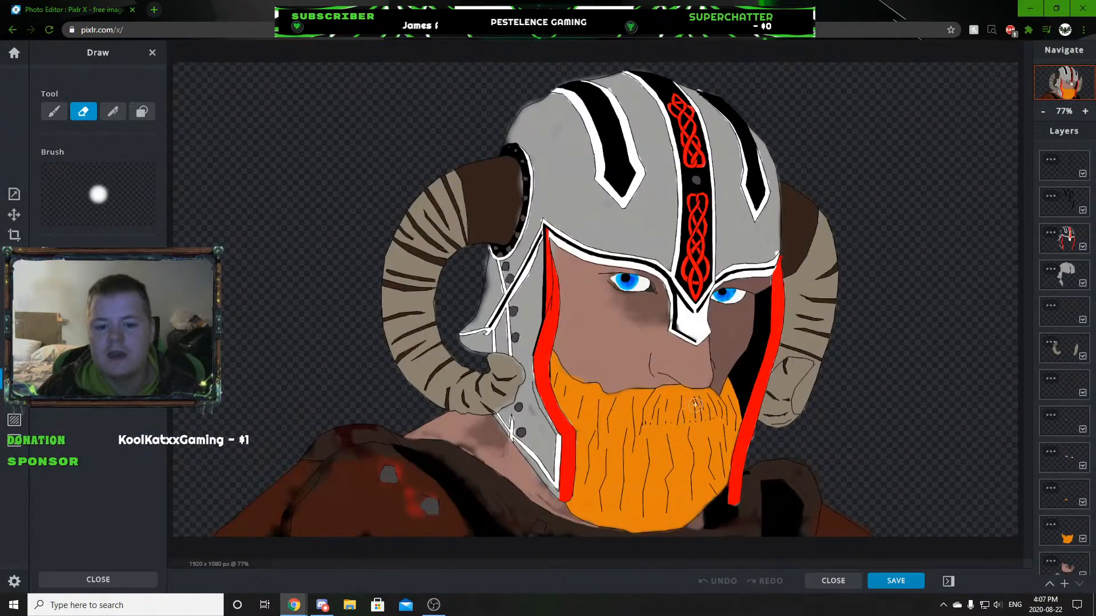
{"action": "scroll", "coordinate": [690, 409], "scroll_direction": "down", "scroll_amount": 2}
{"action": "scroll", "coordinate": [680, 400], "scroll_direction": "up", "scroll_amount": 8}
{"action": "scroll", "coordinate": [667, 385], "scroll_direction": "down", "scroll_amount": 10}
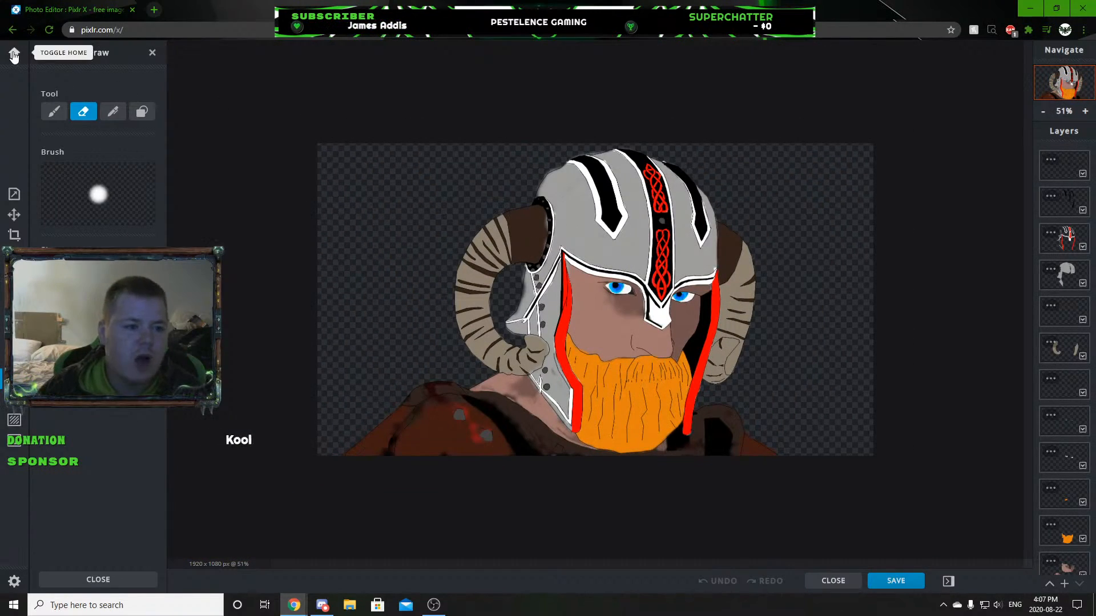
Open the biohazard logo, the panda artwork and the sandwich drawing from the document history to view them.
{"action": "left_click", "coordinate": [14, 54]}
{"action": "left_click", "coordinate": [768, 175]}
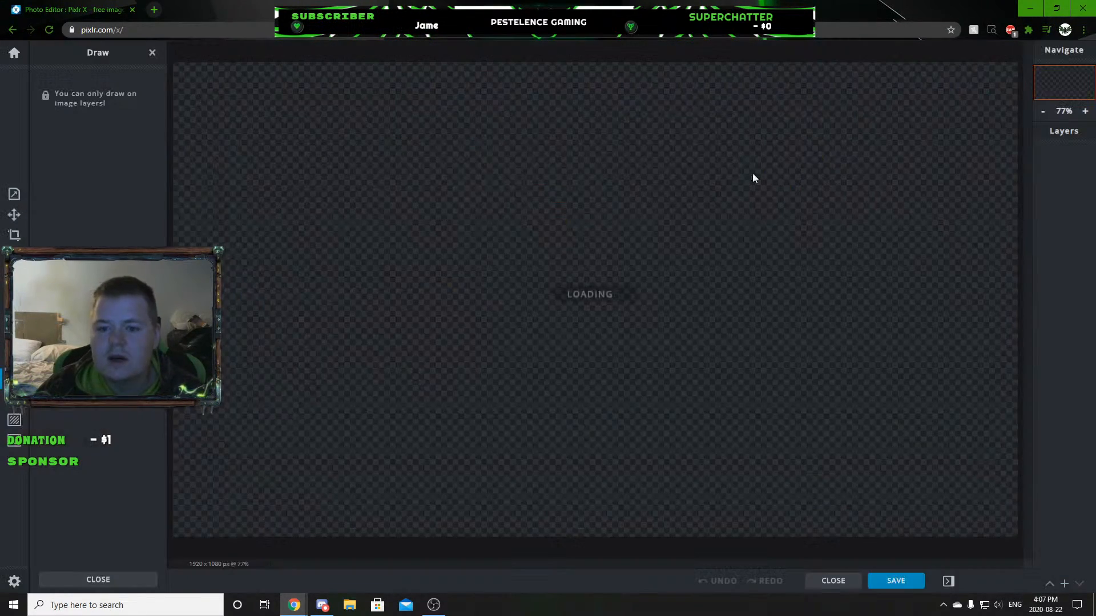
{"action": "left_click", "coordinate": [14, 53]}
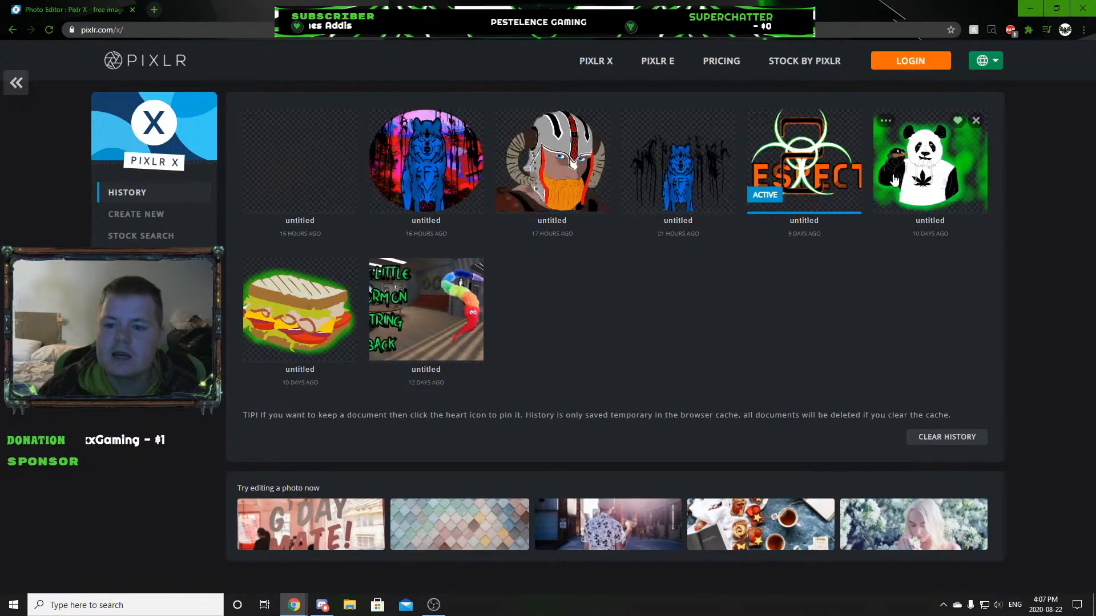
{"action": "left_click", "coordinate": [927, 159]}
{"action": "left_click", "coordinate": [15, 53]}
{"action": "left_click", "coordinate": [297, 310]}
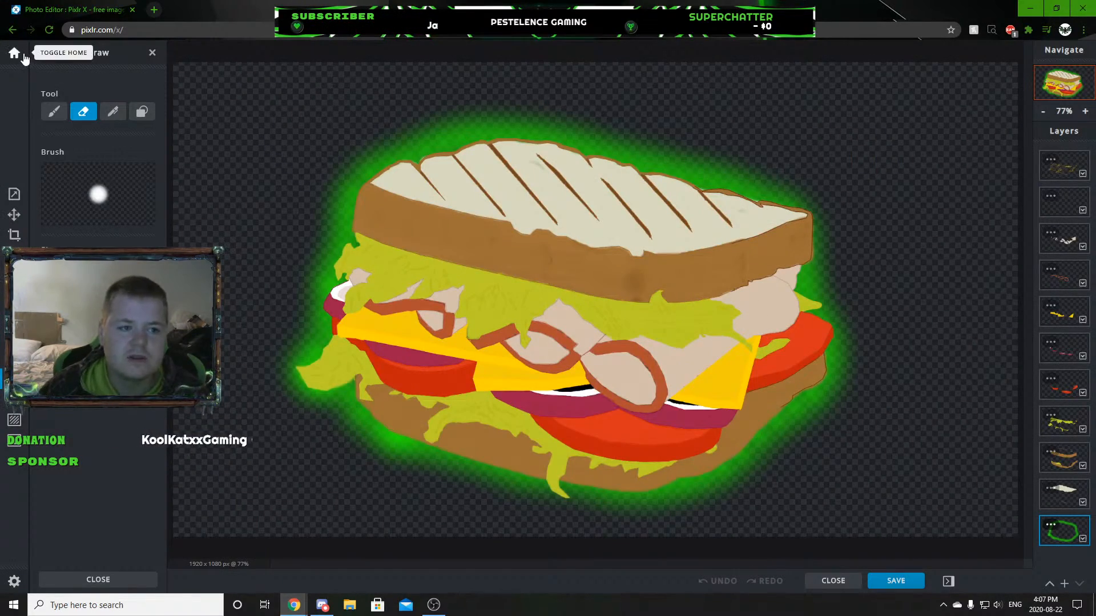
Reopen the blank 1920 x 1080 px document from the history.
{"action": "left_click", "coordinate": [14, 53]}
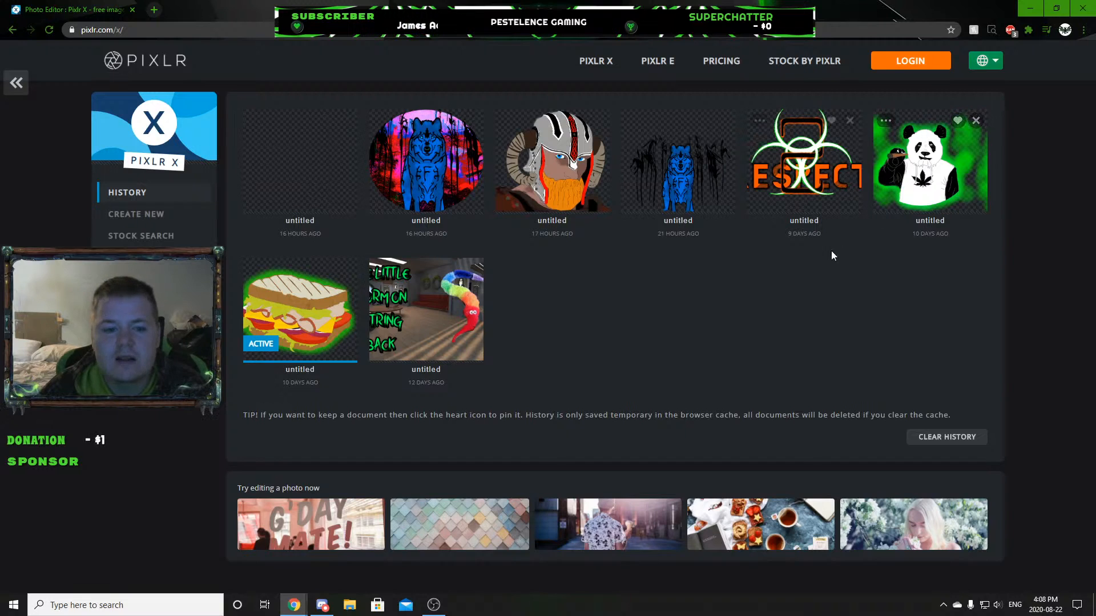
{"action": "left_click", "coordinate": [308, 172]}
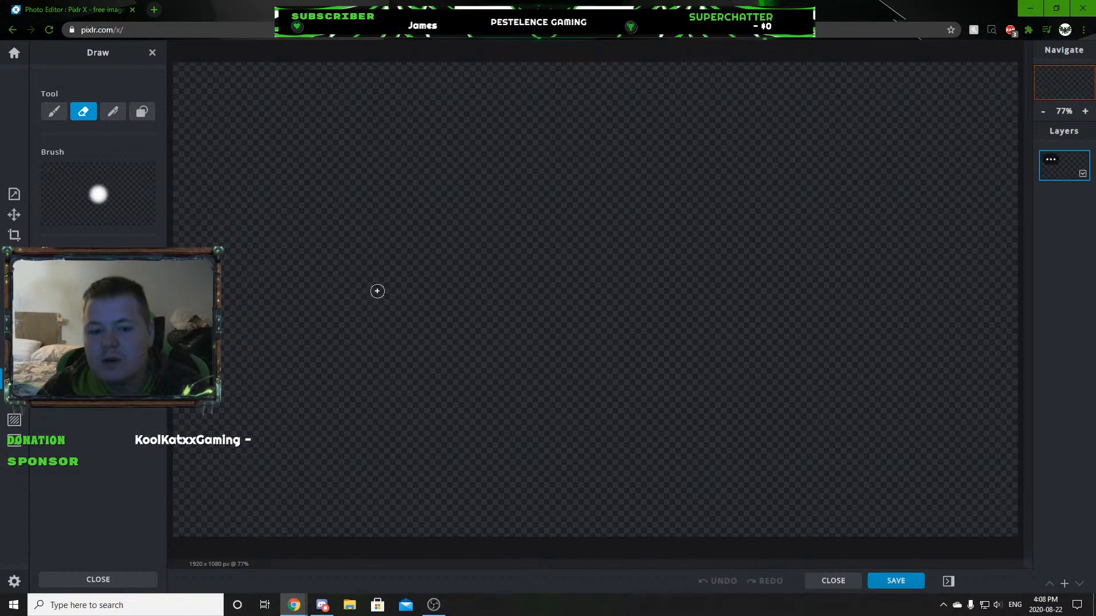
{"action": "scroll", "coordinate": [605, 300], "scroll_direction": "down", "scroll_amount": 2}
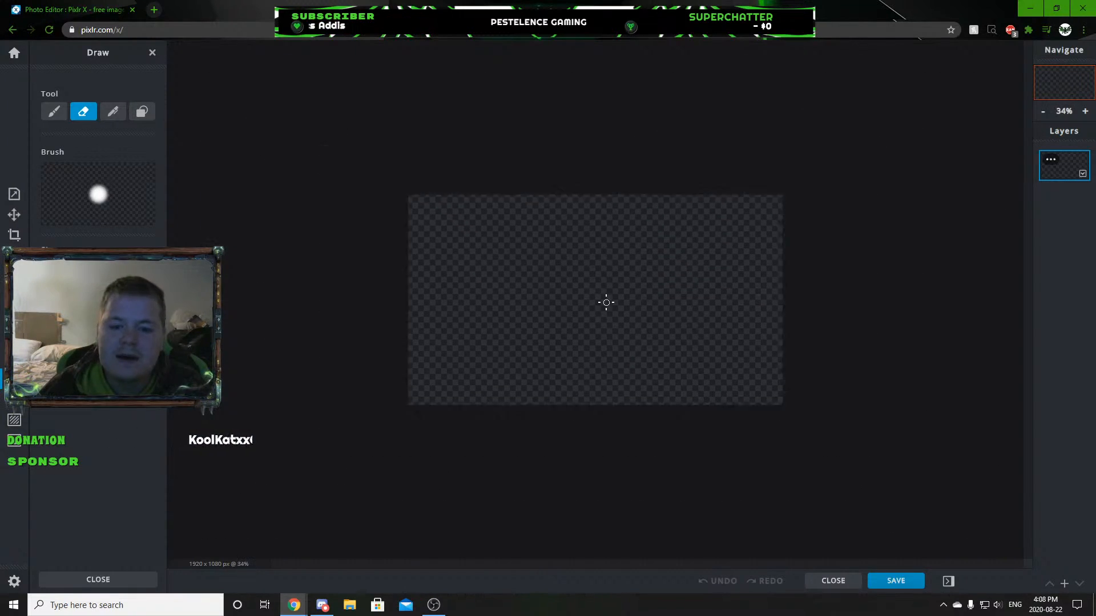
{"action": "scroll", "coordinate": [602, 305], "scroll_direction": "up", "scroll_amount": 1}
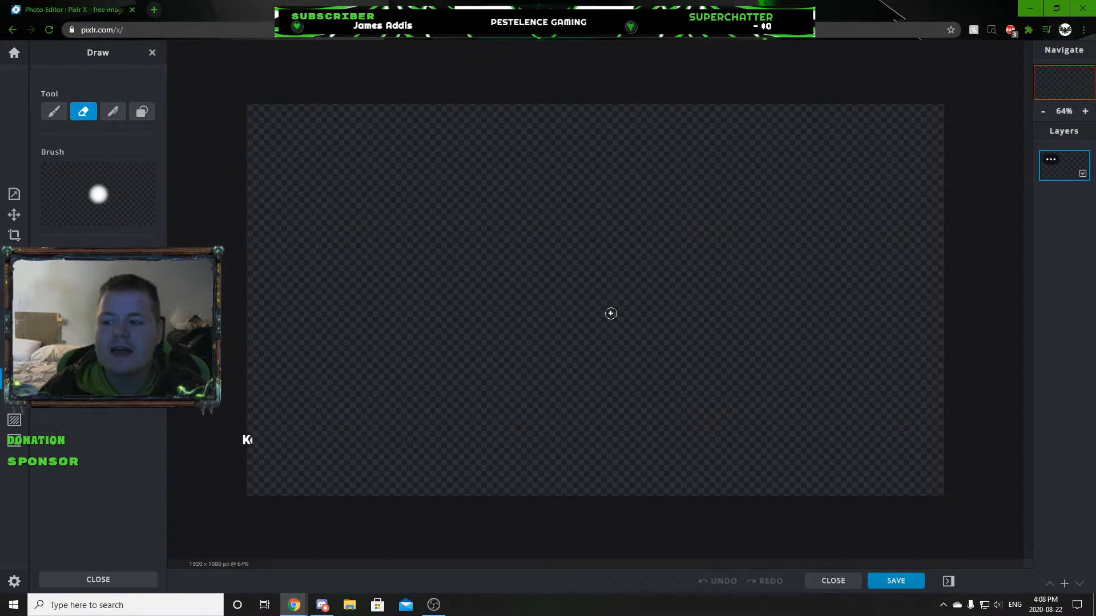
{"action": "scroll", "coordinate": [609, 313], "scroll_direction": "down", "scroll_amount": 1}
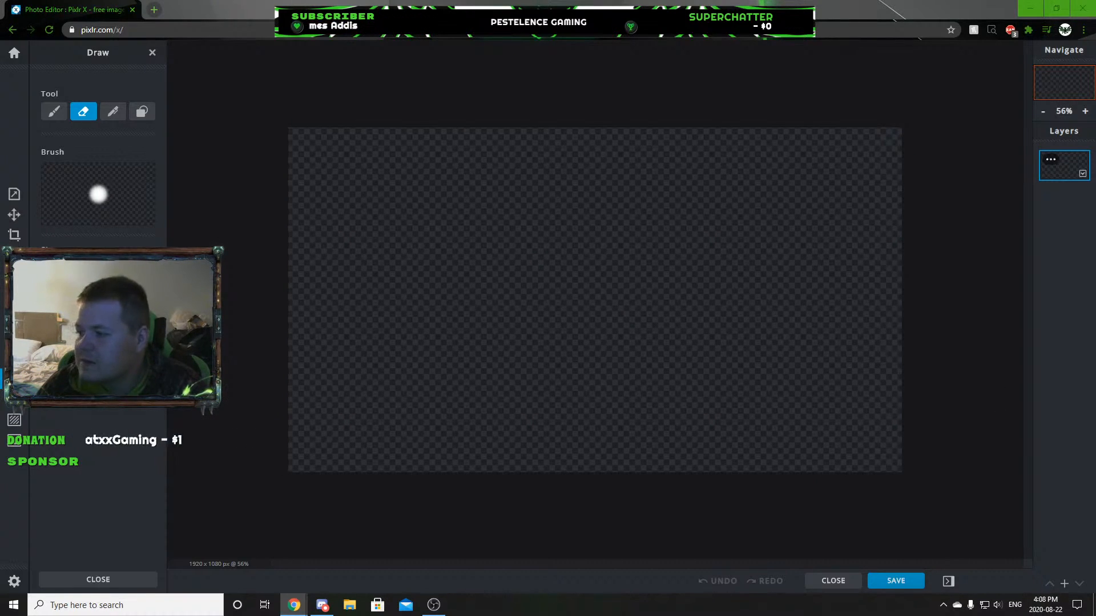
{"action": "scroll", "coordinate": [626, 306], "scroll_direction": "up", "scroll_amount": 2}
{"action": "scroll", "coordinate": [618, 304], "scroll_direction": "down", "scroll_amount": 1}
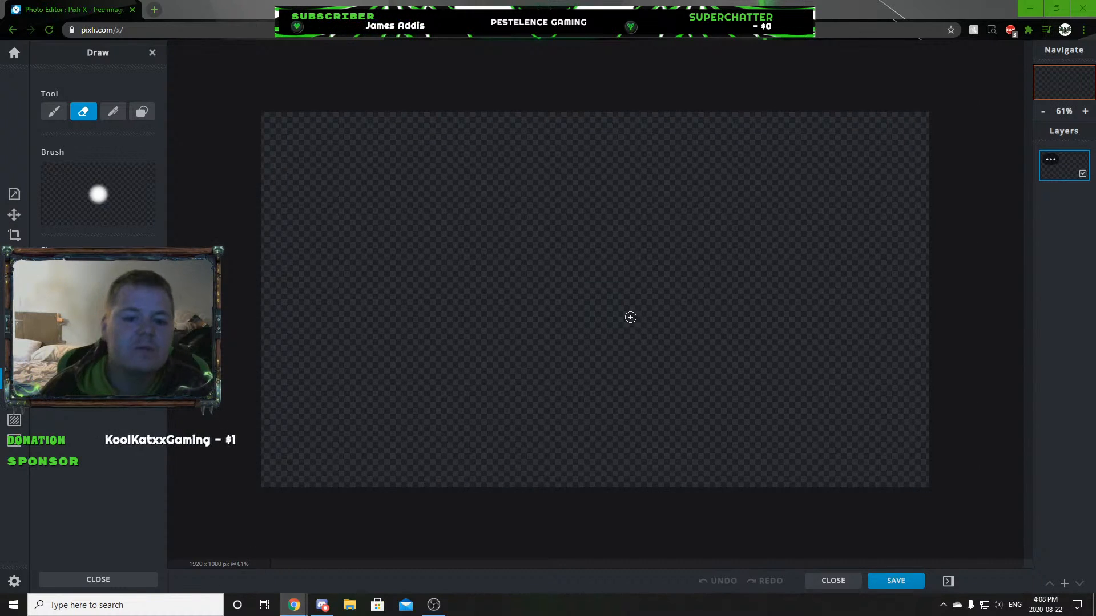
{"action": "scroll", "coordinate": [630, 318], "scroll_direction": "up", "scroll_amount": 1}
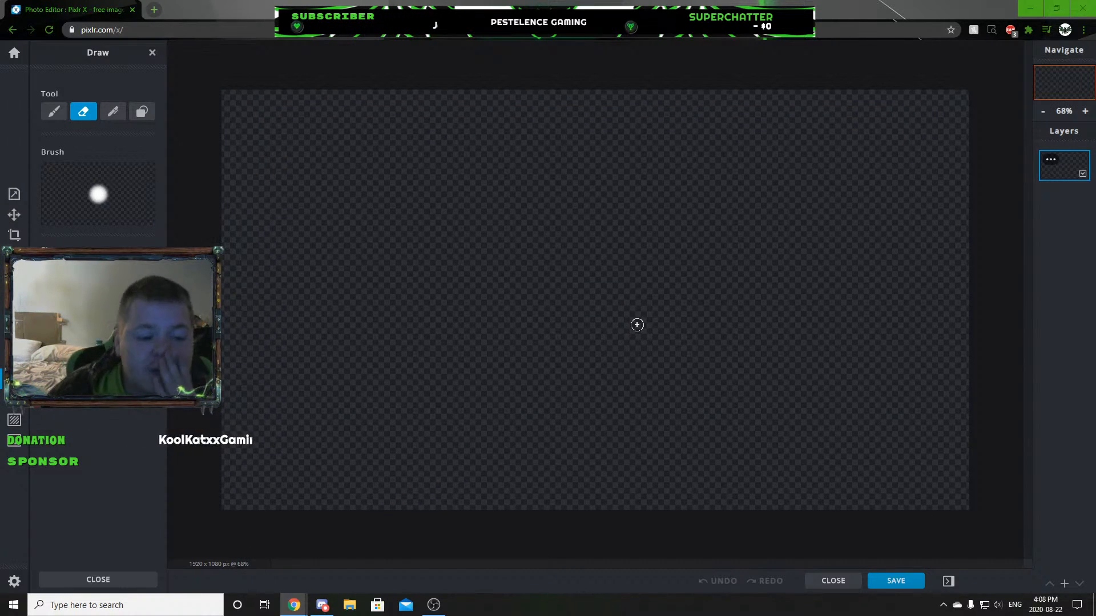
Search Google for "viper snake" in a new tab and show the image results.
{"action": "left_click", "coordinate": [152, 9]}
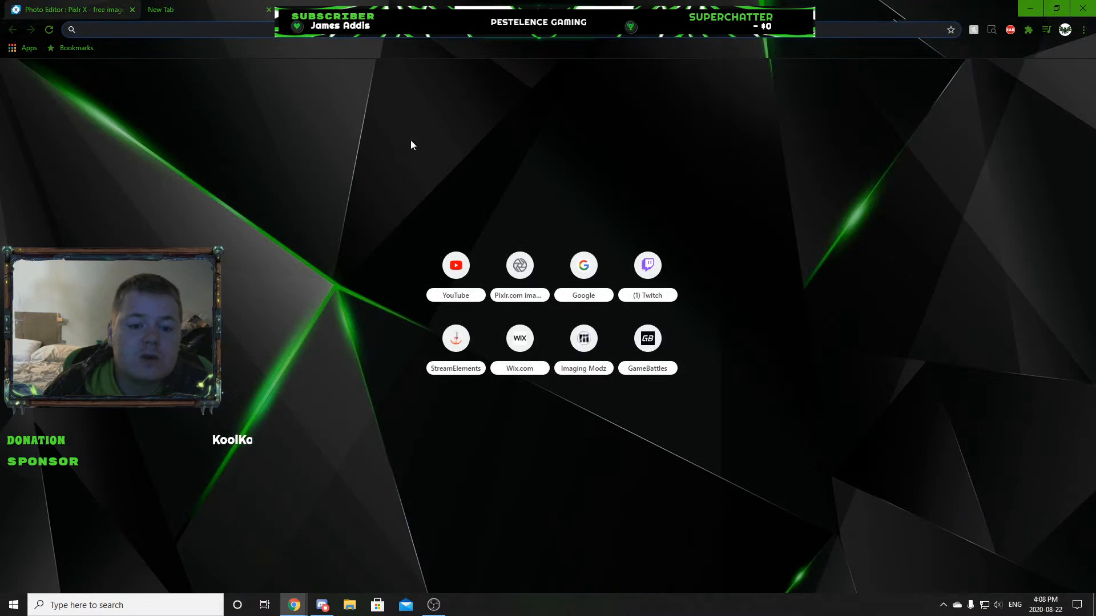
{"action": "left_click", "coordinate": [580, 268]}
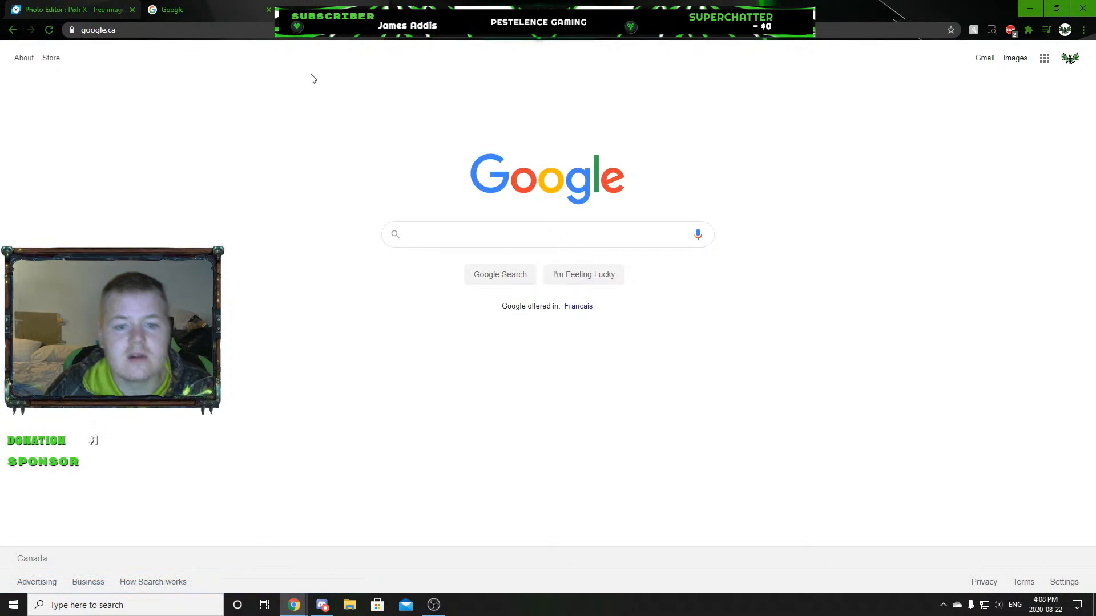
{"action": "left_click", "coordinate": [495, 234]}
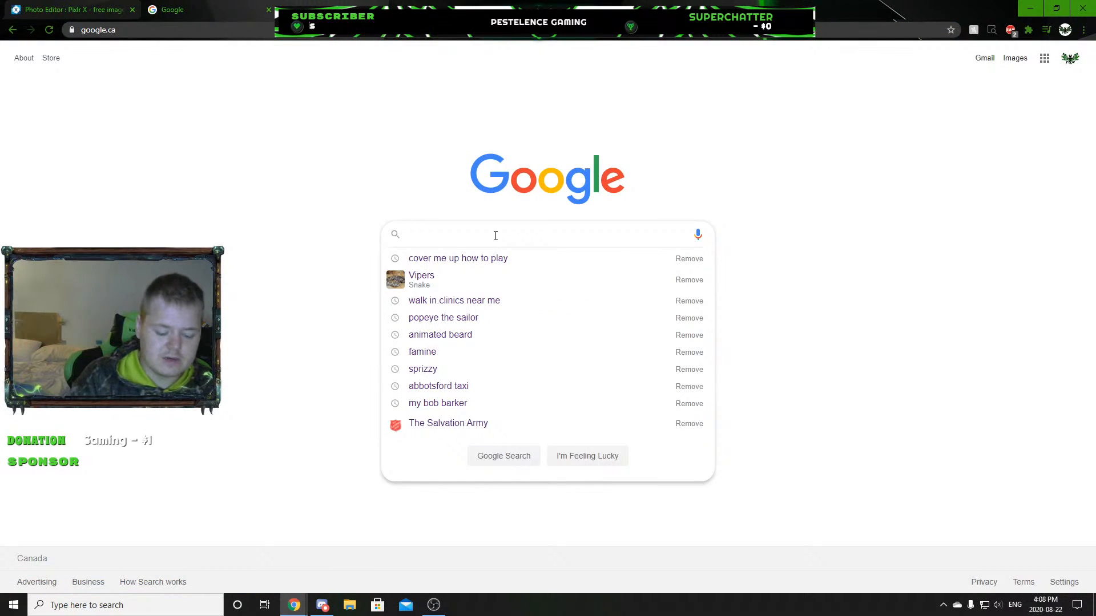
{"action": "type", "text": "viper"}
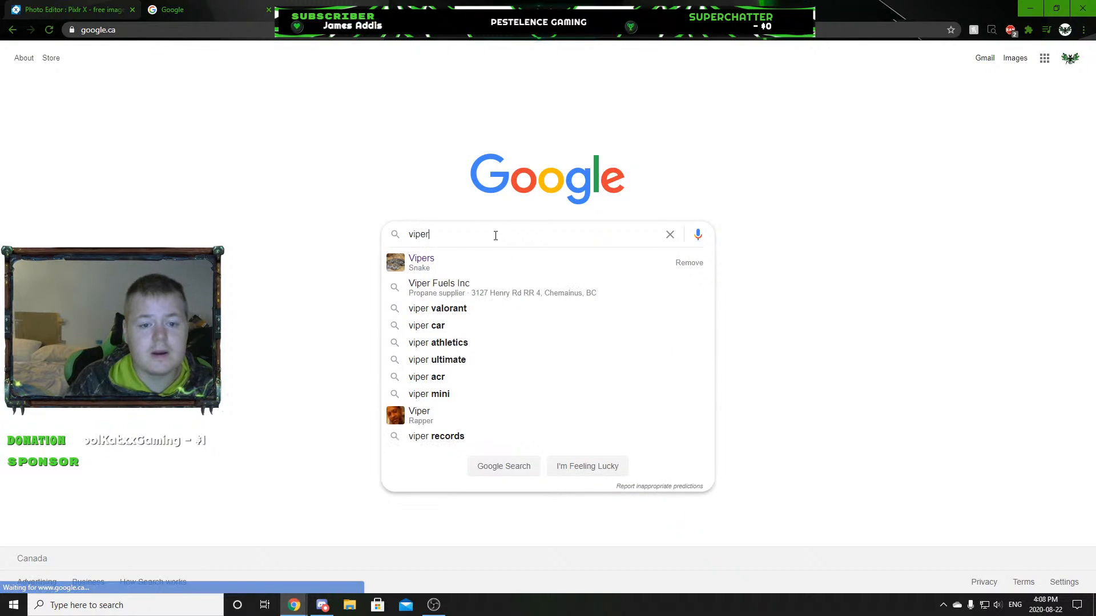
{"action": "type", "text": " snake"}
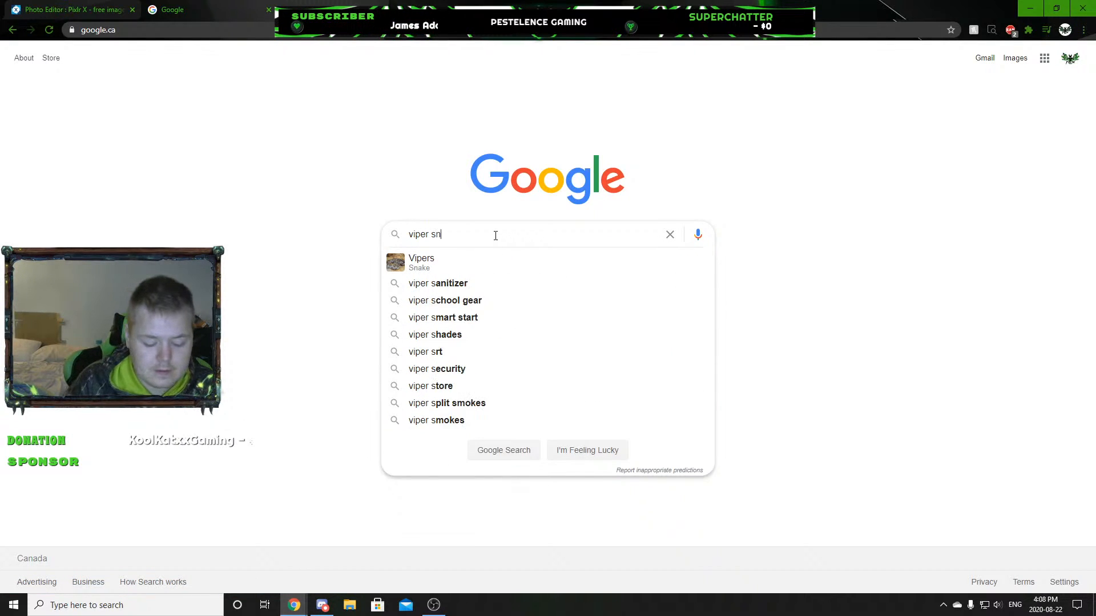
{"action": "key", "text": "Return"}
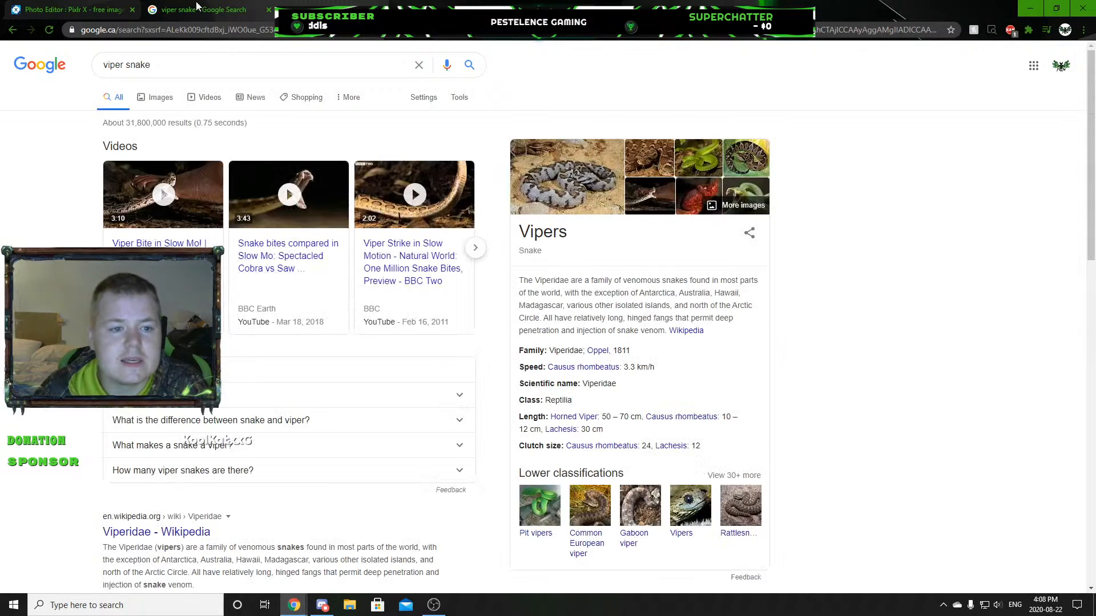
{"action": "left_click", "coordinate": [146, 103]}
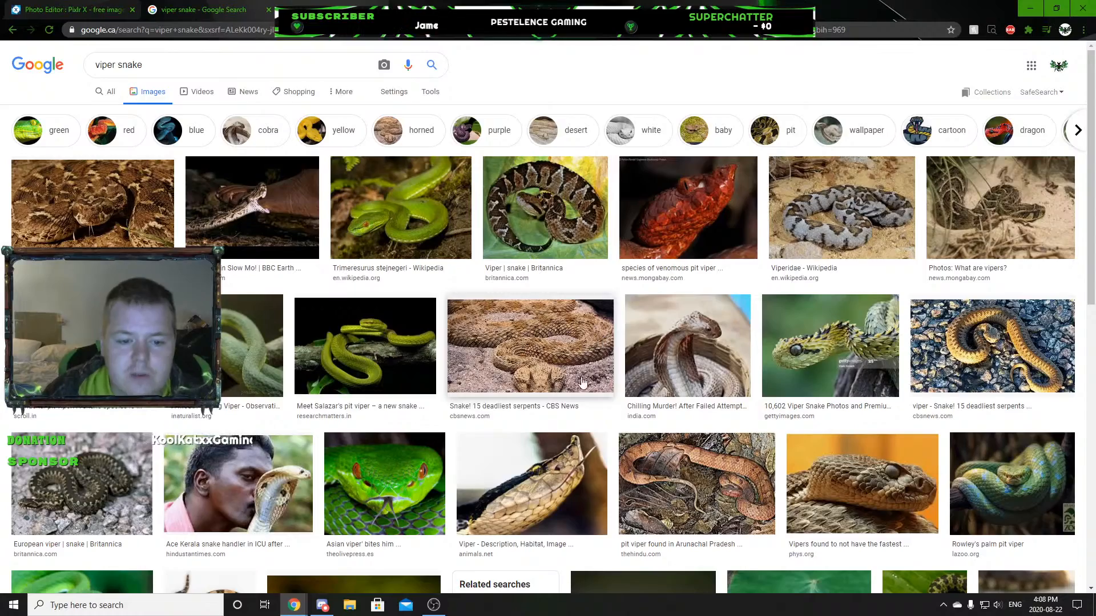
Browse the viper snake images and open the turquoise snake coiled on a branch, captioned "Poisonous snakes".
{"action": "scroll", "coordinate": [591, 374], "scroll_direction": "down", "scroll_amount": 5}
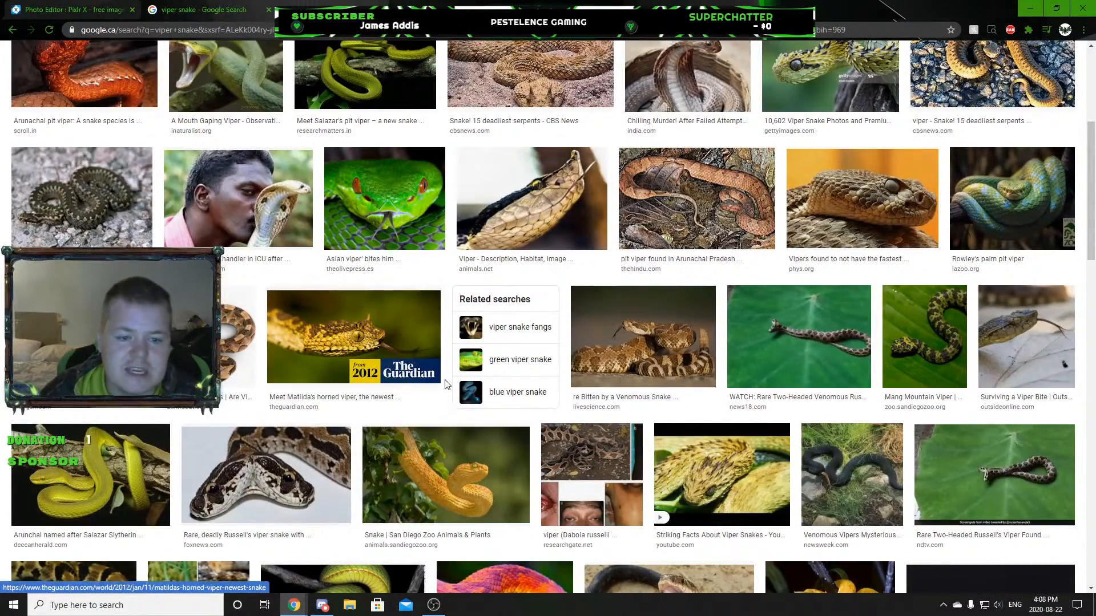
{"action": "scroll", "coordinate": [616, 399], "scroll_direction": "down", "scroll_amount": 2}
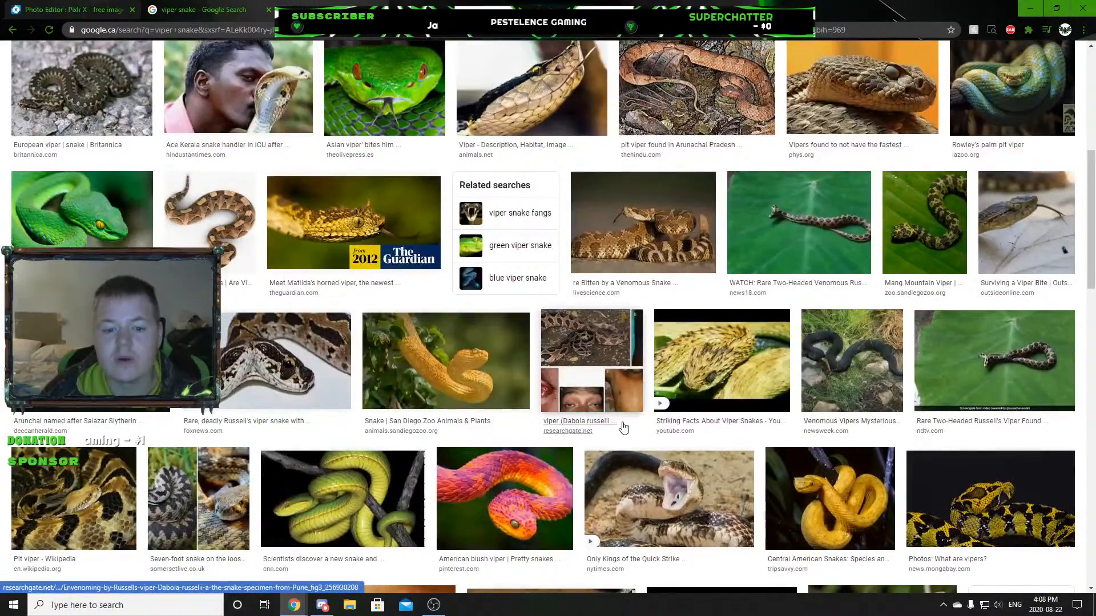
{"action": "scroll", "coordinate": [616, 421], "scroll_direction": "down", "scroll_amount": 3}
{"action": "scroll", "coordinate": [447, 453], "scroll_direction": "down", "scroll_amount": 2}
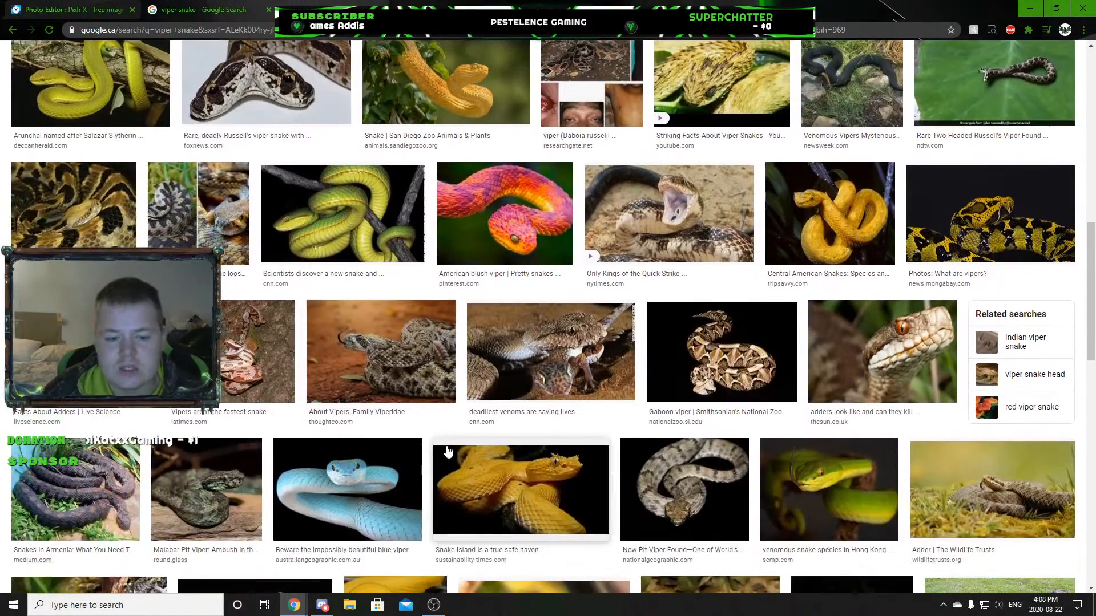
{"action": "scroll", "coordinate": [448, 454], "scroll_direction": "down", "scroll_amount": 1}
{"action": "scroll", "coordinate": [262, 347], "scroll_direction": "down", "scroll_amount": 1}
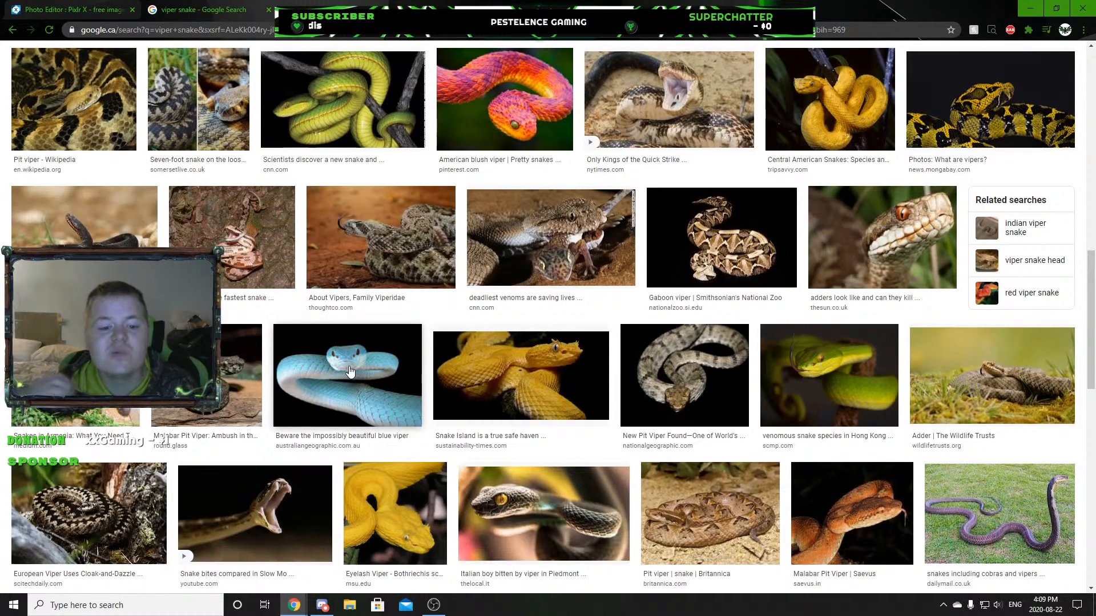
{"action": "scroll", "coordinate": [350, 372], "scroll_direction": "down", "scroll_amount": 4}
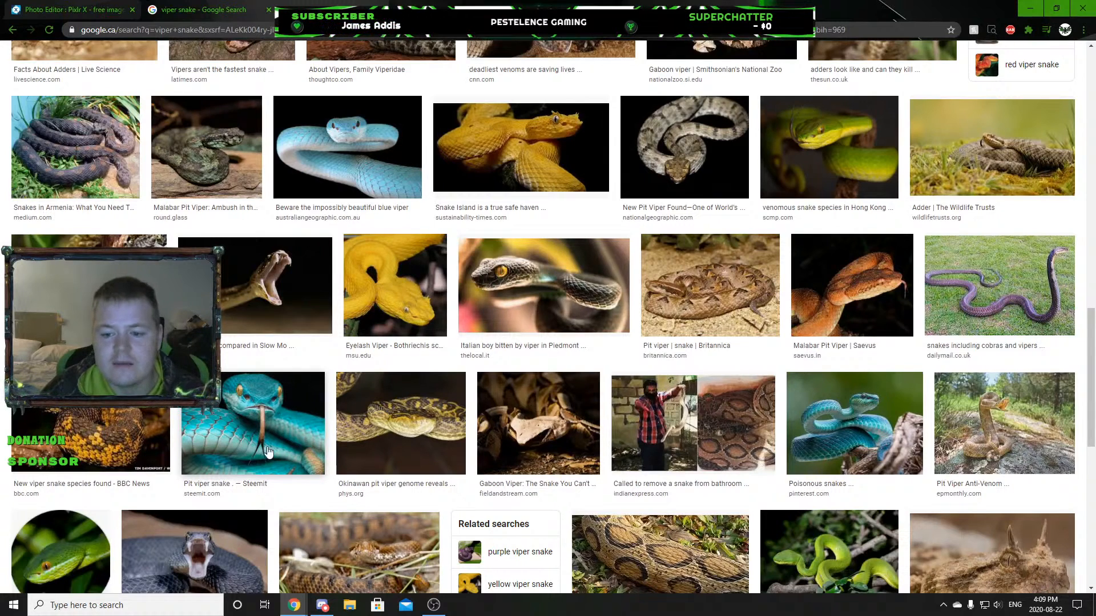
{"action": "left_click", "coordinate": [856, 441]}
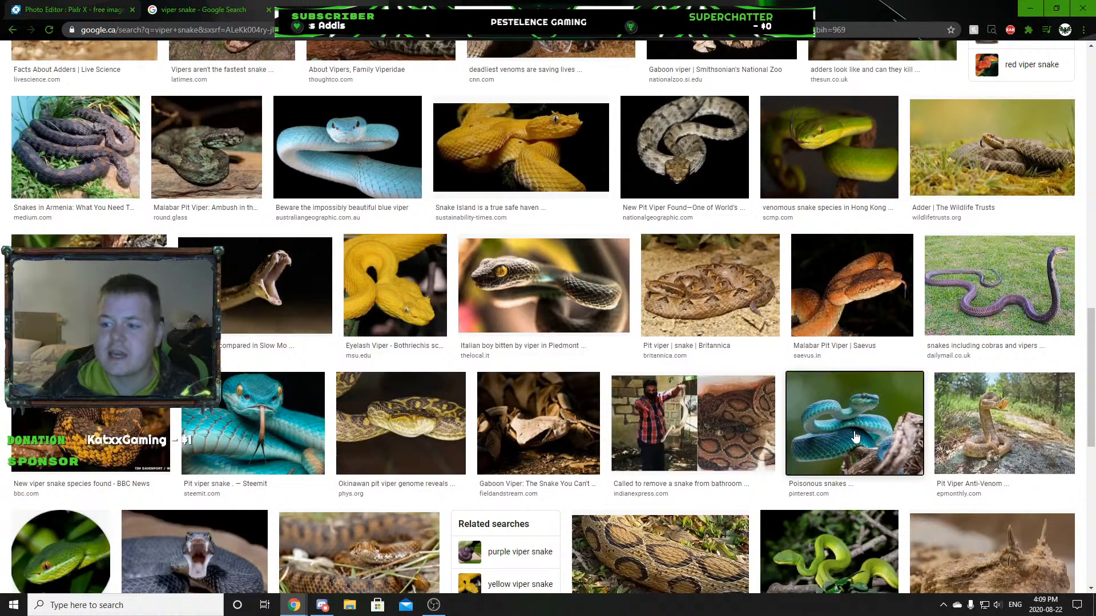
Save the turquoise snake picture to Downloads as Blu Snake, then close its preview and the search tab.
{"action": "right_click", "coordinate": [832, 213]}
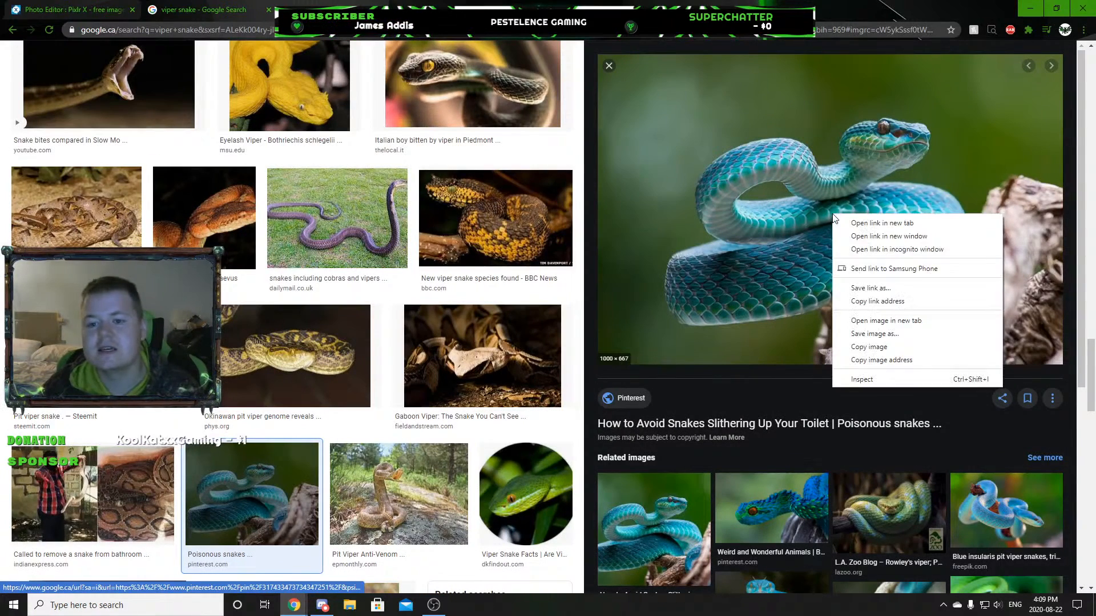
{"action": "left_click", "coordinate": [892, 331]}
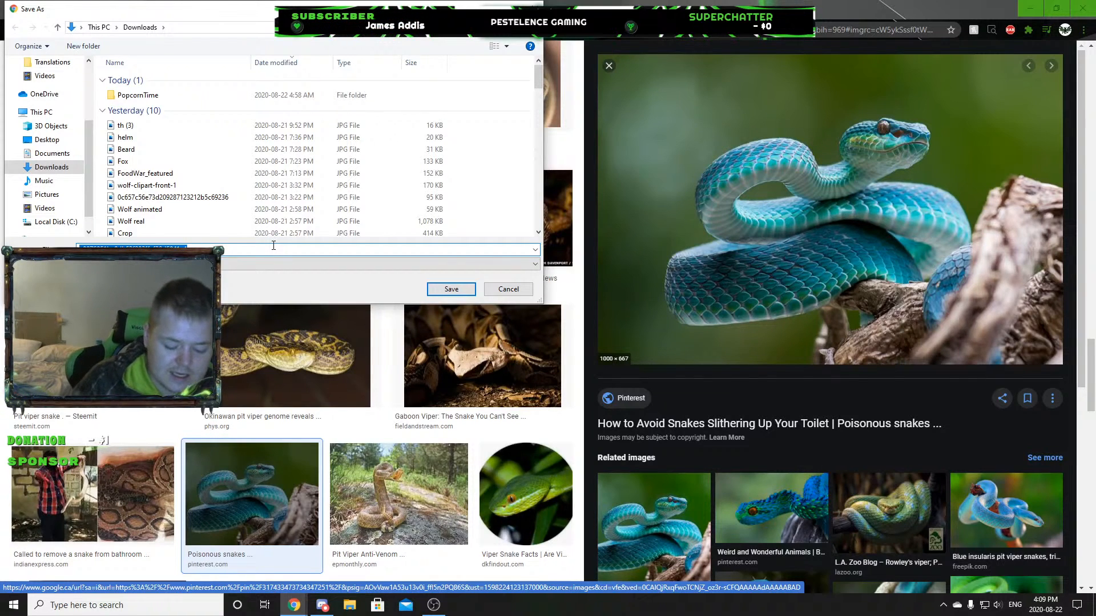
{"action": "type", "text": "Blu Snak"}
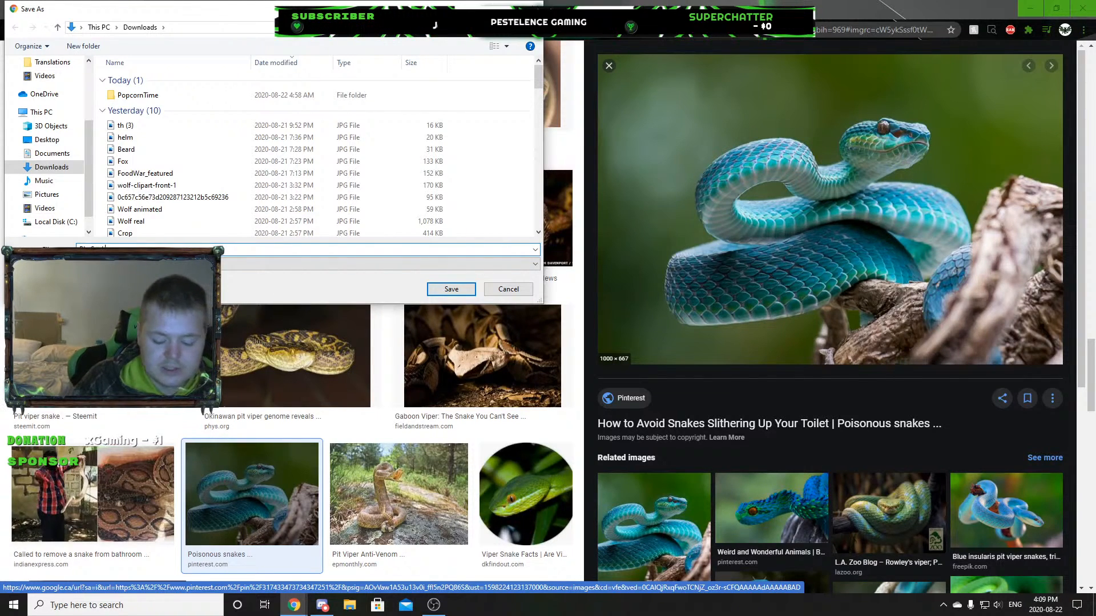
{"action": "type", "text": "e"}
{"action": "key", "text": "Return"}
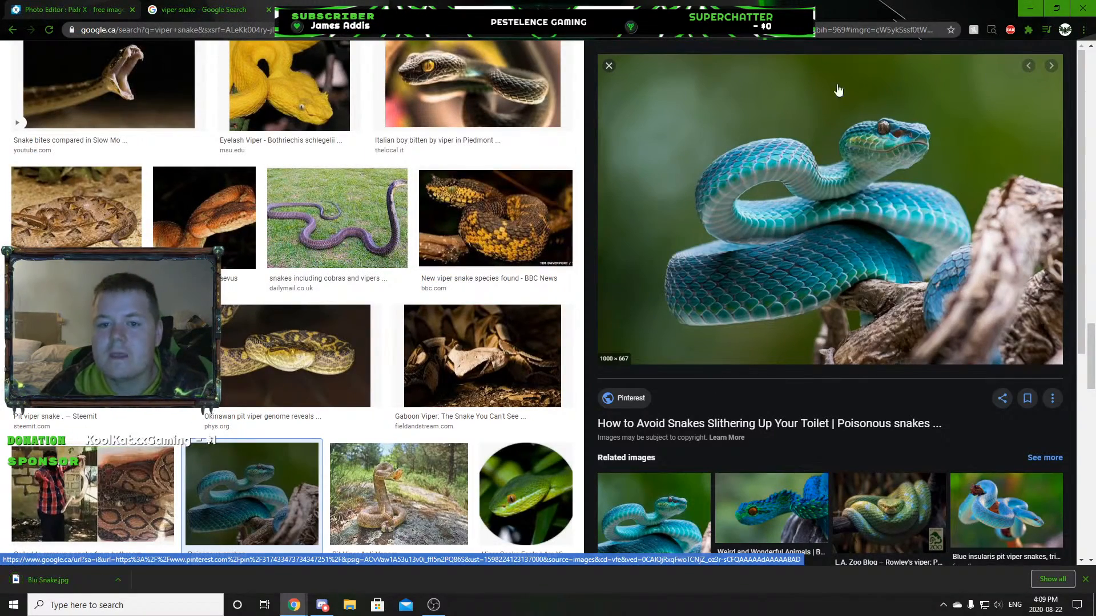
{"action": "left_click", "coordinate": [609, 65]}
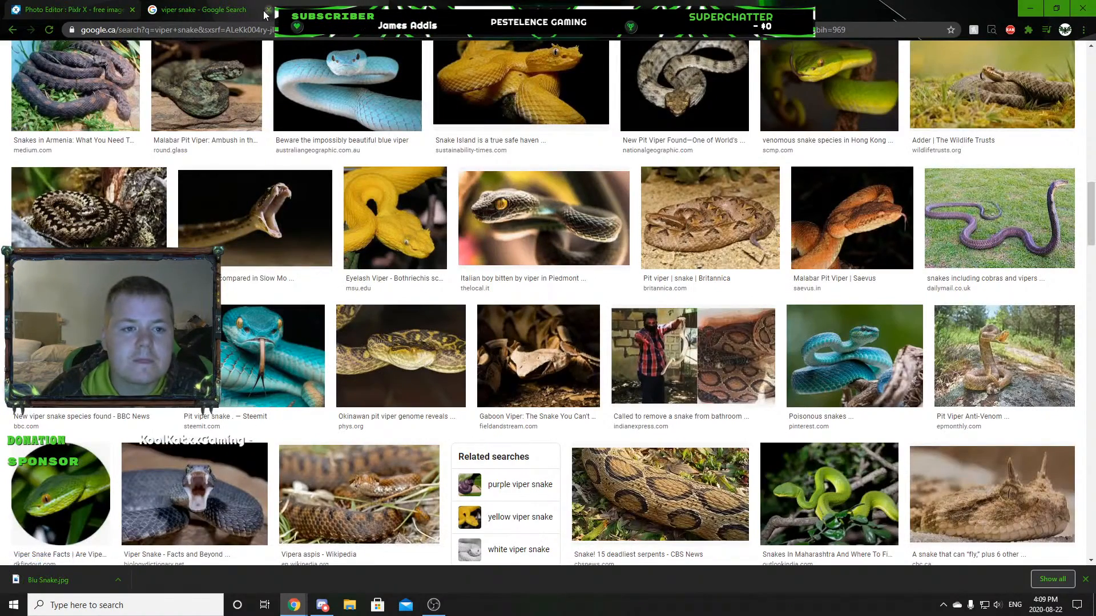
{"action": "left_click", "coordinate": [268, 10]}
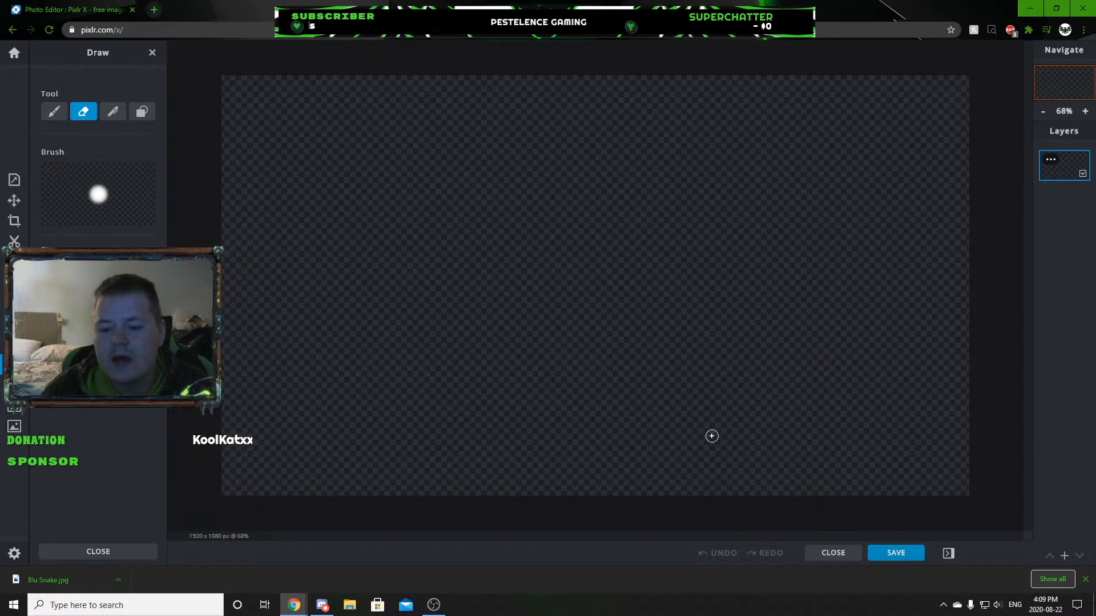
{"action": "left_click", "coordinate": [1065, 556]}
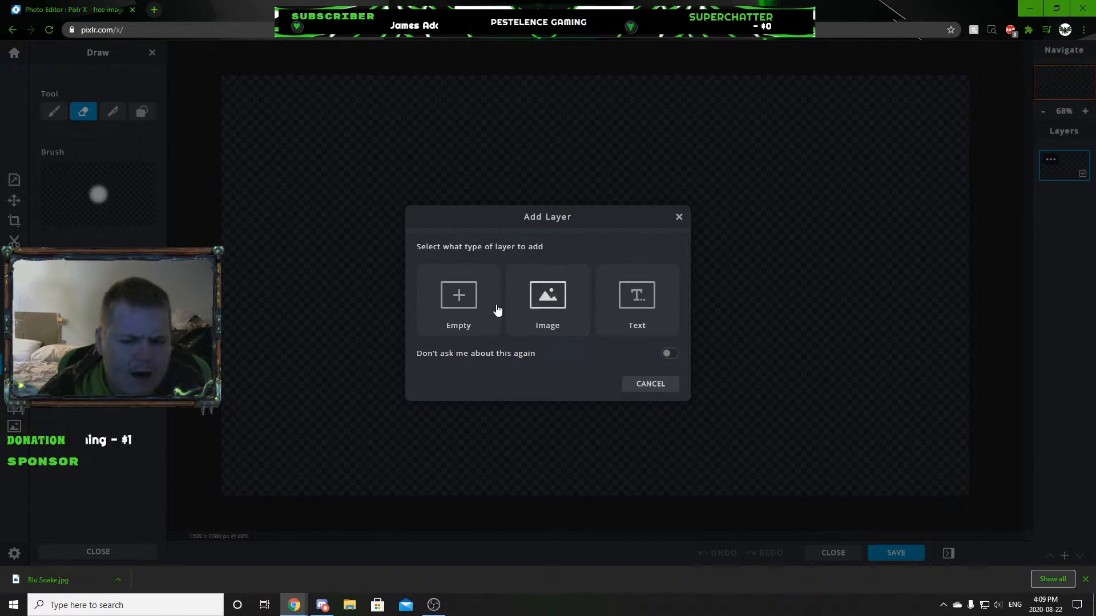
{"action": "left_click", "coordinate": [543, 299]}
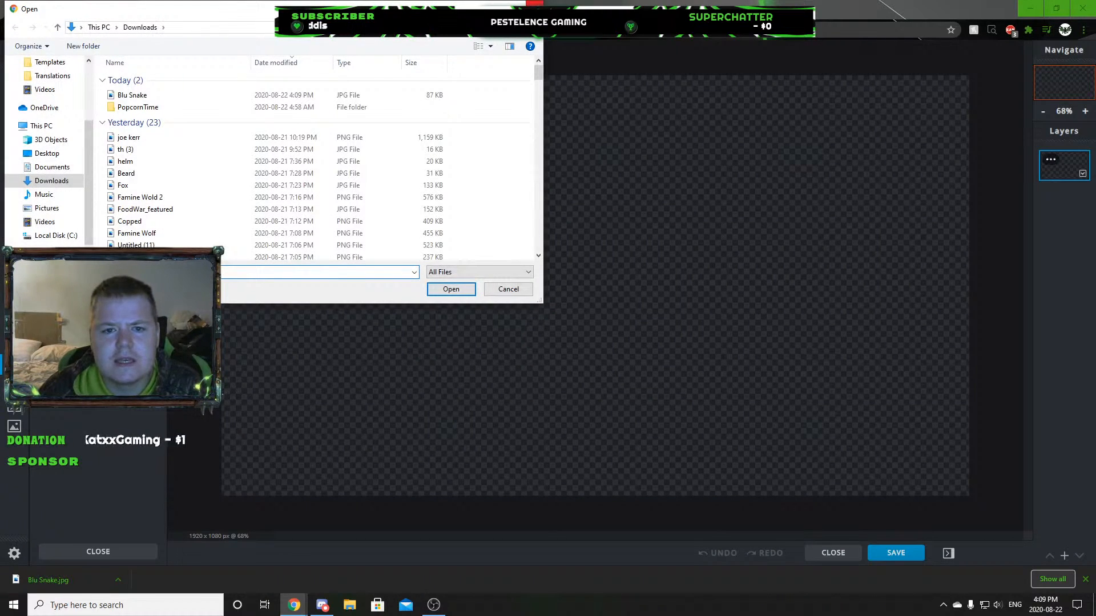
{"action": "left_click", "coordinate": [535, 8]}
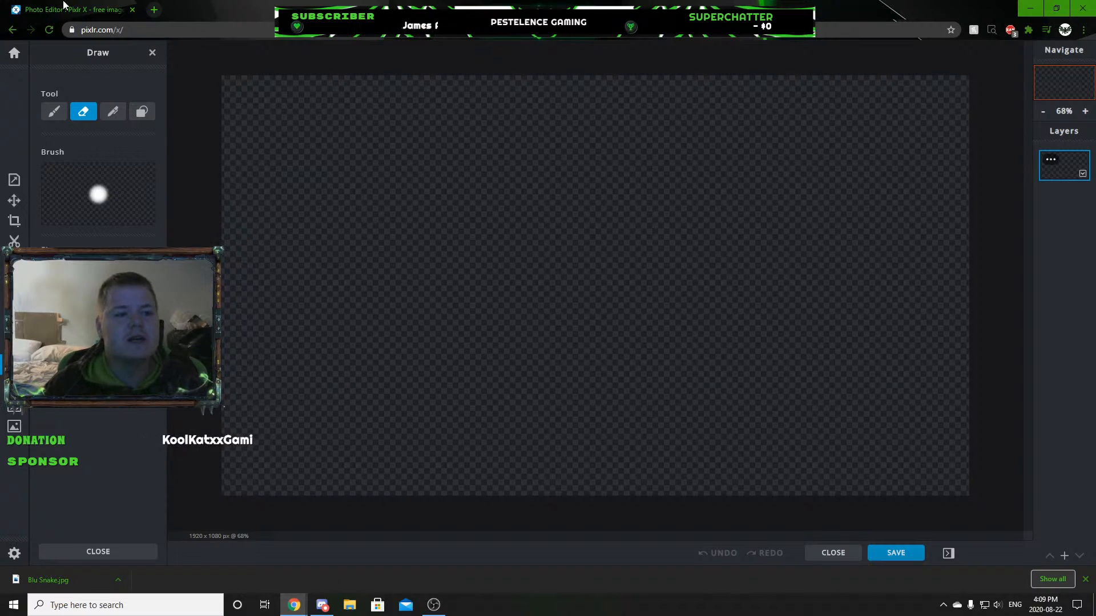
{"action": "left_click", "coordinate": [247, 31]}
{"action": "left_click", "coordinate": [247, 32]}
{"action": "left_click_drag", "start_coordinate": [247, 32], "coordinate": [53, 45]}
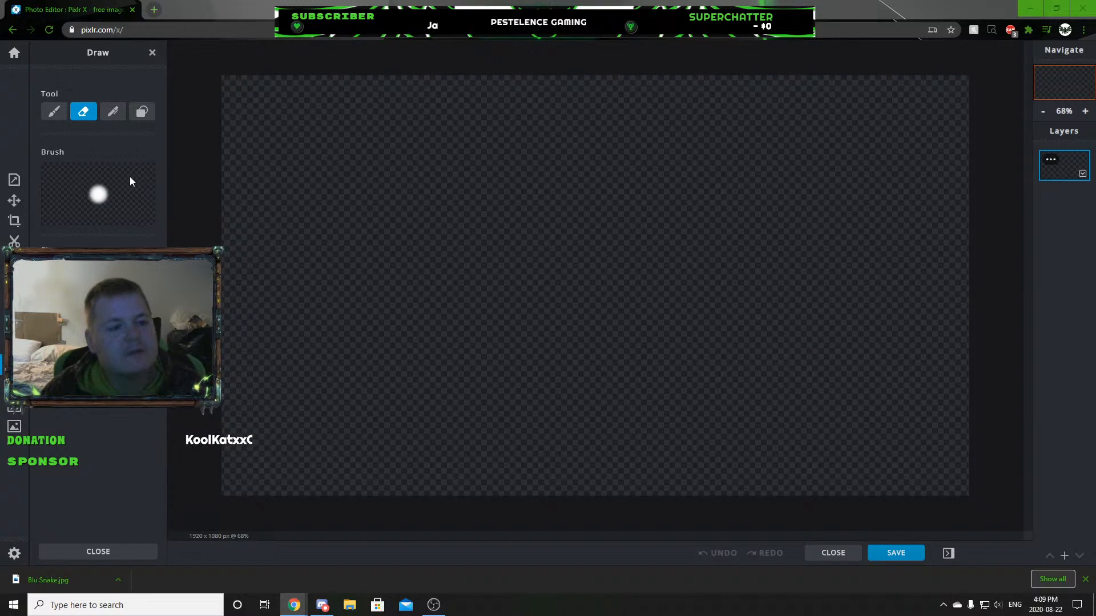
Dismiss the ad and switch the canvas background on and back off in the image properties.
{"action": "left_click", "coordinate": [15, 197]}
{"action": "left_click", "coordinate": [16, 182]}
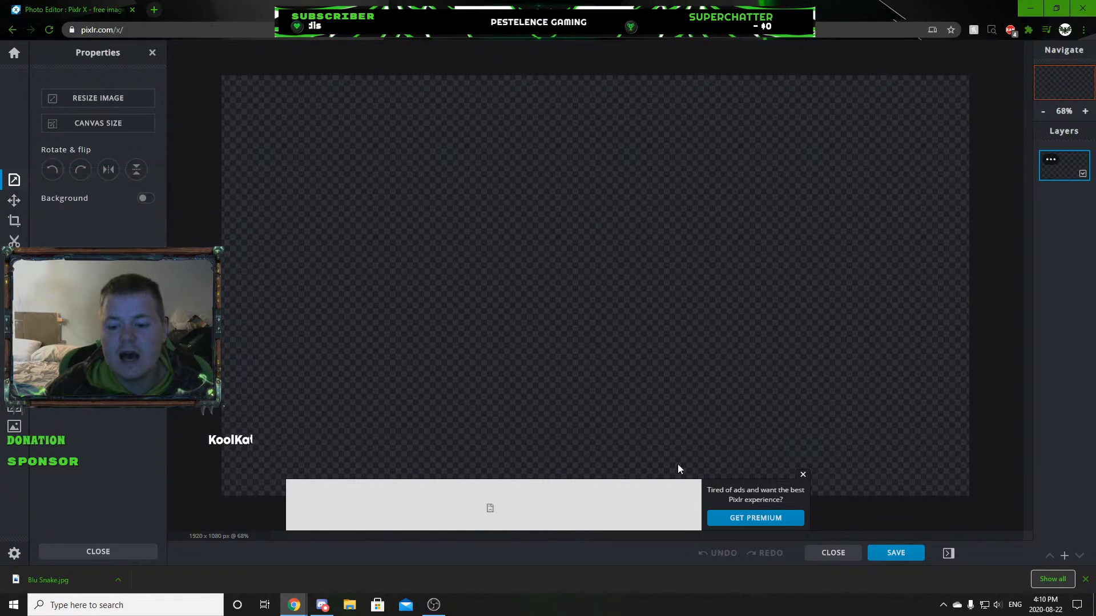
{"action": "left_click", "coordinate": [803, 474]}
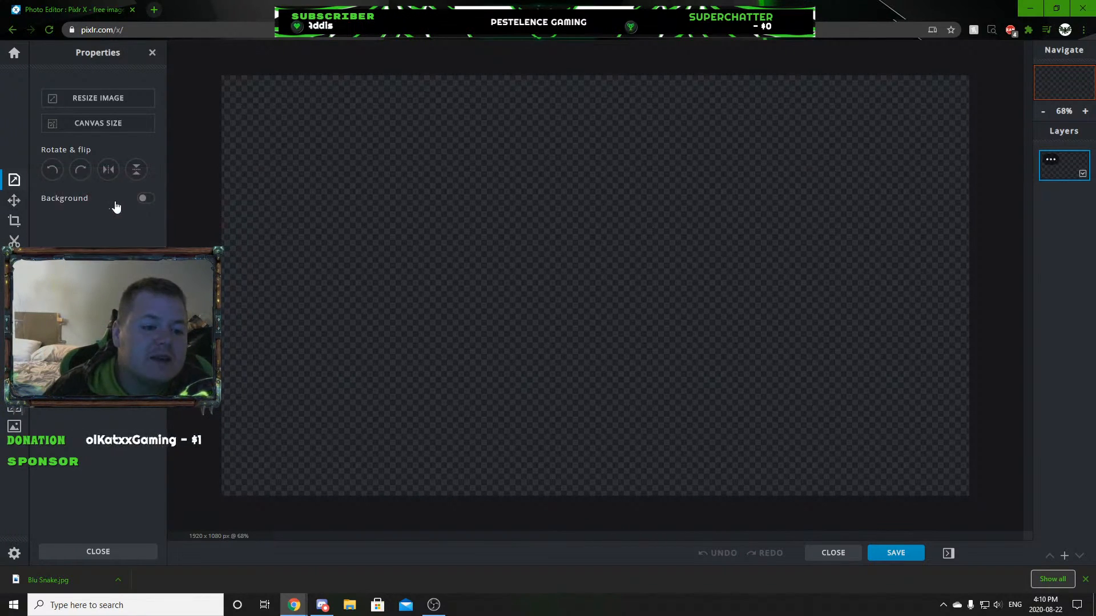
{"action": "left_click", "coordinate": [145, 200]}
{"action": "left_click", "coordinate": [145, 200]}
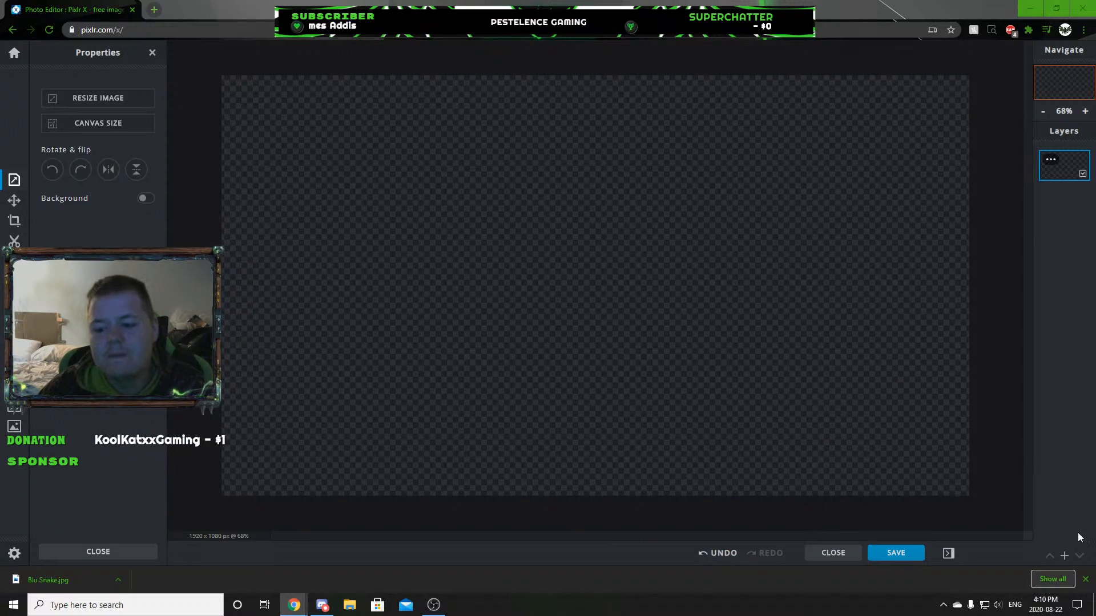
Add the Blu Snake picture from Downloads as a new image layer.
{"action": "left_click", "coordinate": [1064, 555]}
{"action": "left_click", "coordinate": [534, 308]}
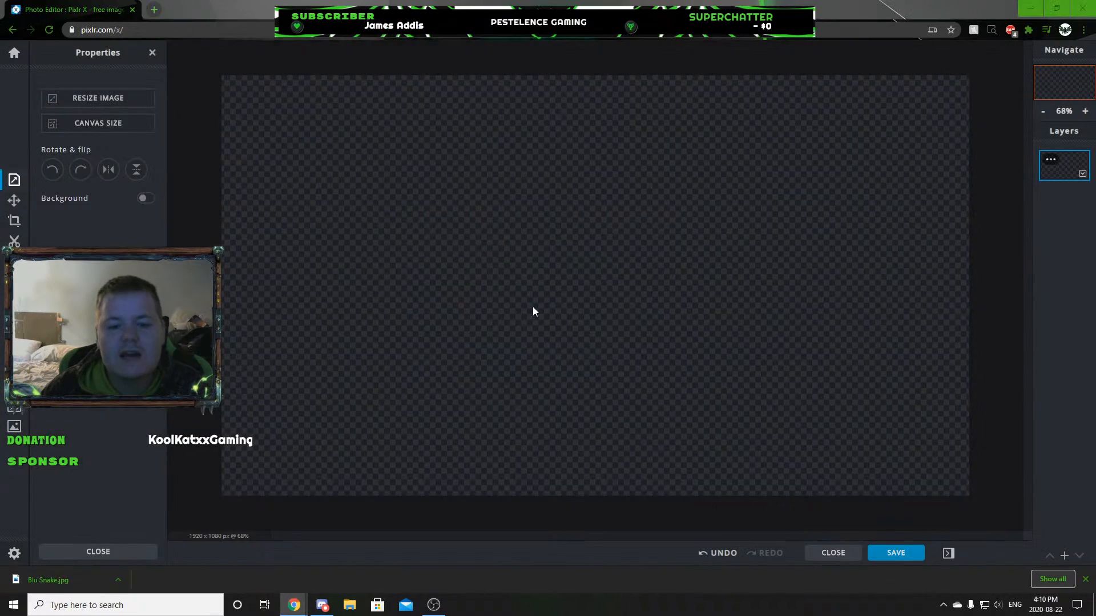
{"action": "left_click", "coordinate": [153, 95]}
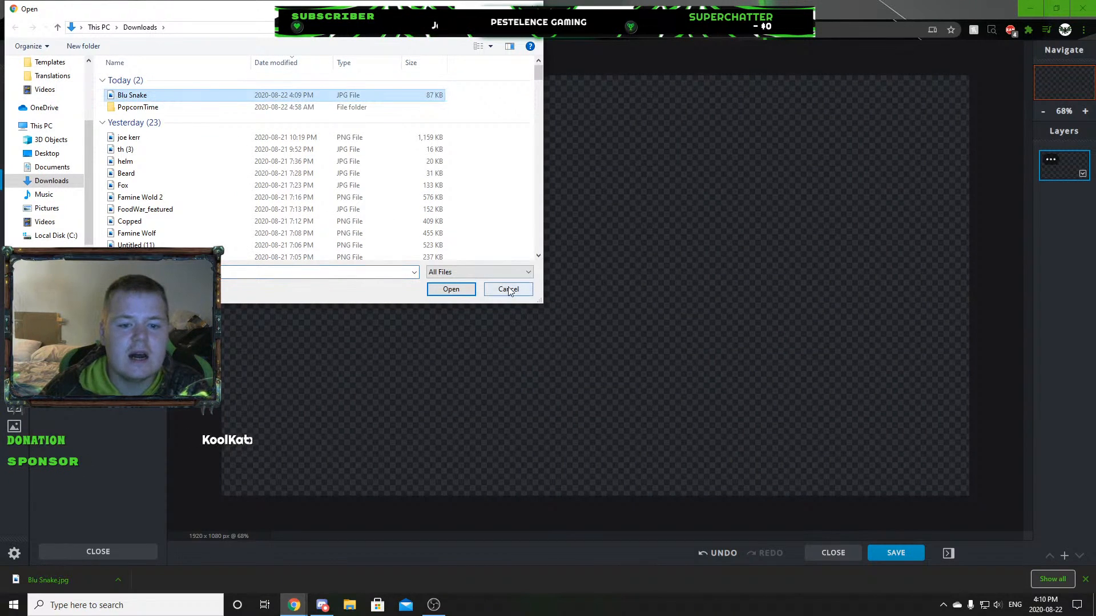
{"action": "left_click", "coordinate": [451, 289]}
Enlarge the snake layer to about 1656 x 1105 px and place it at about top -12, left 110.
{"action": "left_click_drag", "start_coordinate": [397, 156], "coordinate": [284, 78]}
{"action": "left_click_drag", "start_coordinate": [790, 416], "coordinate": [920, 502]}
{"action": "left_click_drag", "start_coordinate": [540, 331], "coordinate": [539, 335]}
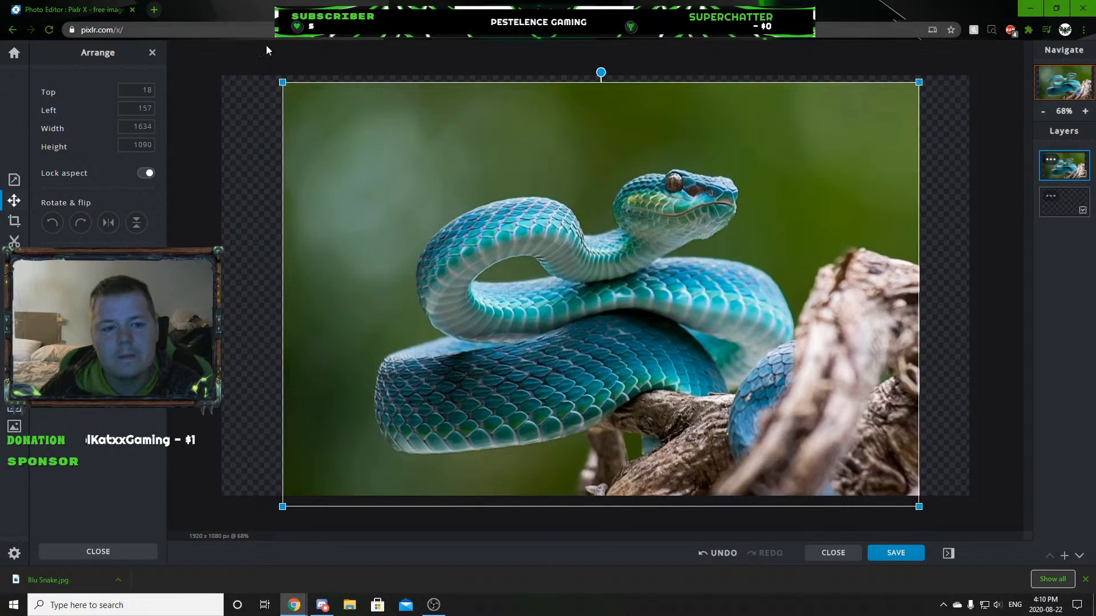
{"action": "left_click_drag", "start_coordinate": [277, 76], "coordinate": [269, 70]}
{"action": "left_click_drag", "start_coordinate": [604, 344], "coordinate": [594, 340]}
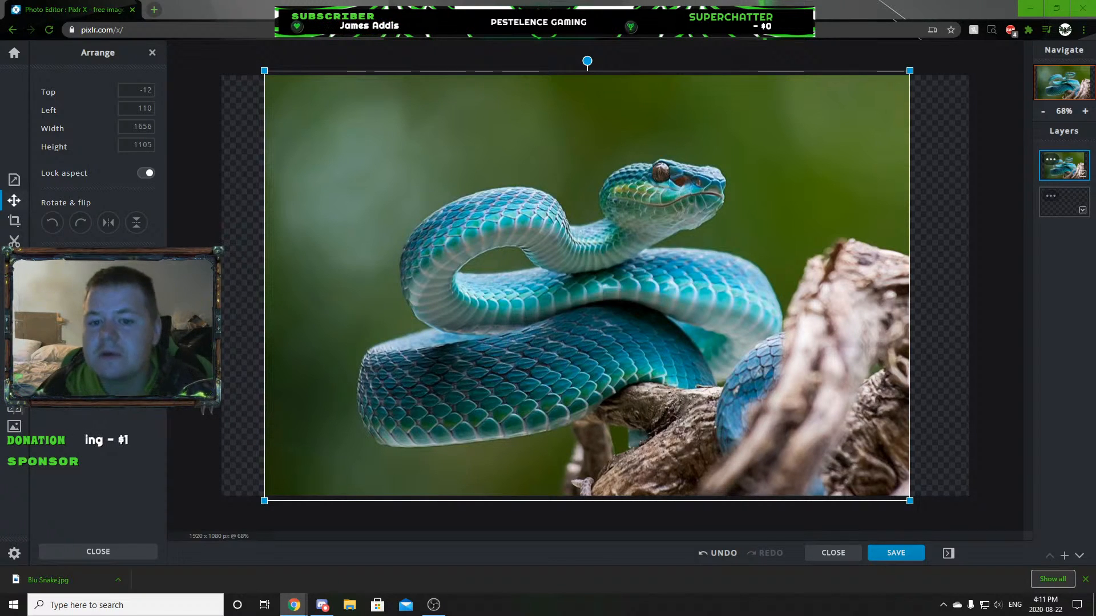
Examine the snake's eye, head scales and coiled body at different magnifications.
{"action": "scroll", "coordinate": [628, 104], "scroll_direction": "up", "scroll_amount": 10}
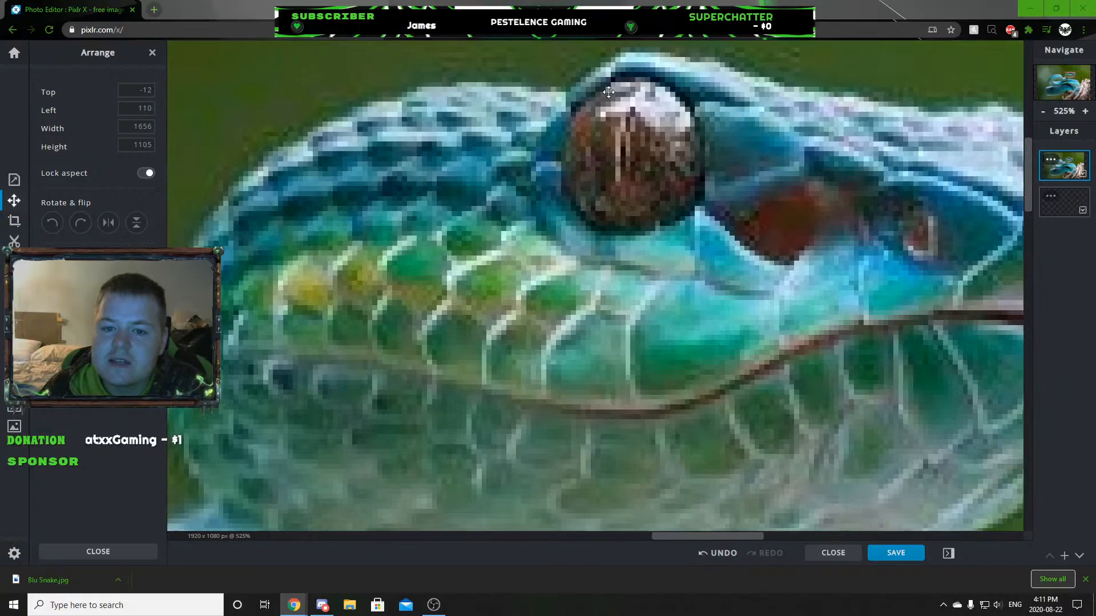
{"action": "scroll", "coordinate": [627, 103], "scroll_direction": "down", "scroll_amount": 5}
{"action": "scroll", "coordinate": [613, 123], "scroll_direction": "up", "scroll_amount": 10}
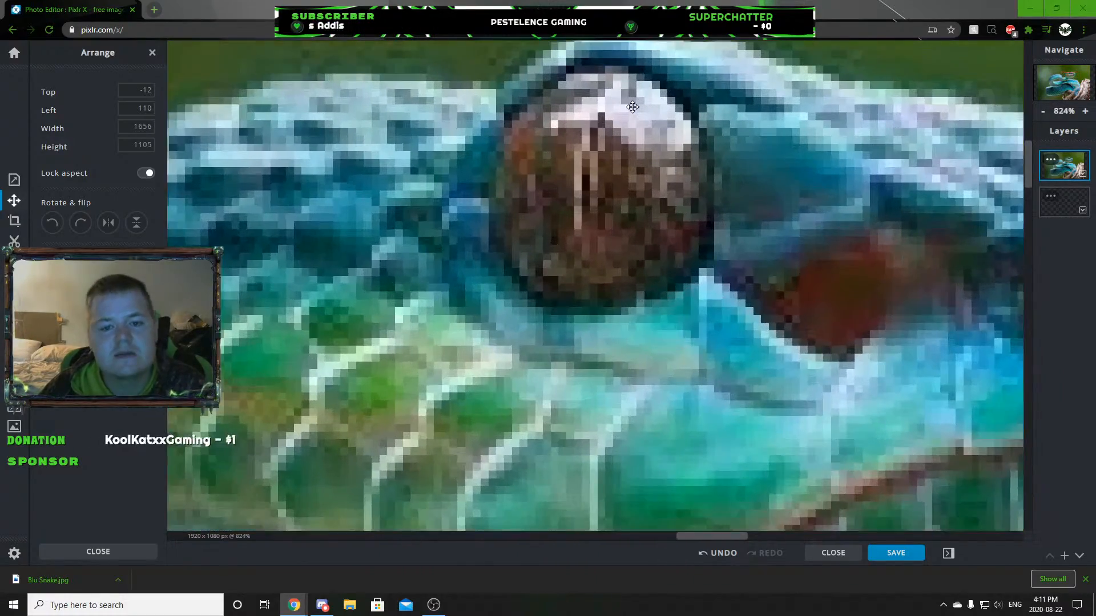
{"action": "scroll", "coordinate": [613, 122], "scroll_direction": "down", "scroll_amount": 10}
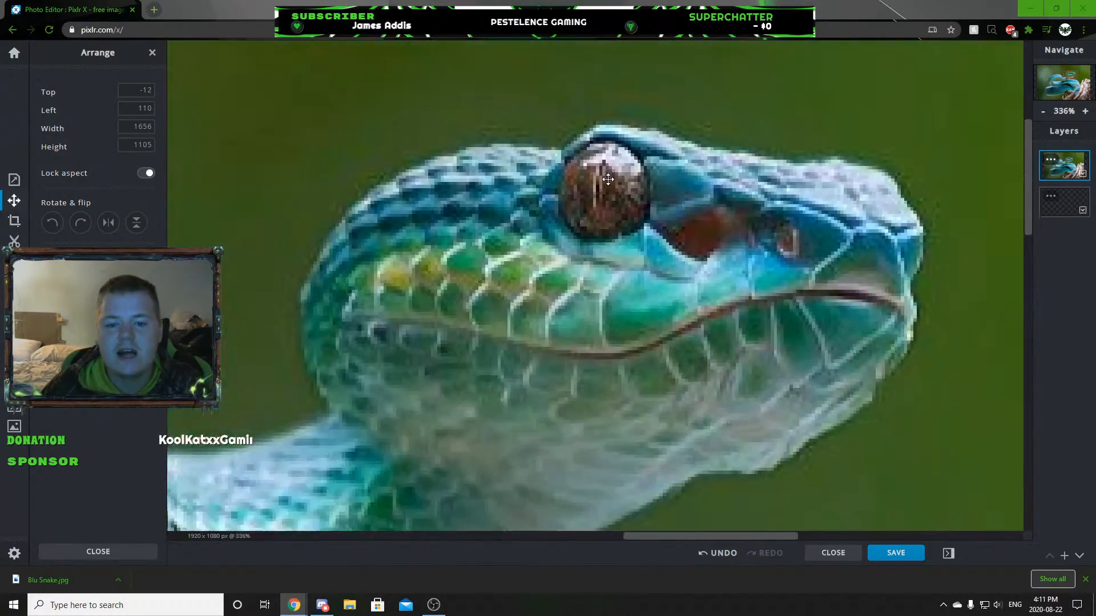
{"action": "scroll", "coordinate": [619, 186], "scroll_direction": "down", "scroll_amount": 3}
{"action": "scroll", "coordinate": [594, 140], "scroll_direction": "up", "scroll_amount": 2}
{"action": "scroll", "coordinate": [605, 166], "scroll_direction": "down", "scroll_amount": 3}
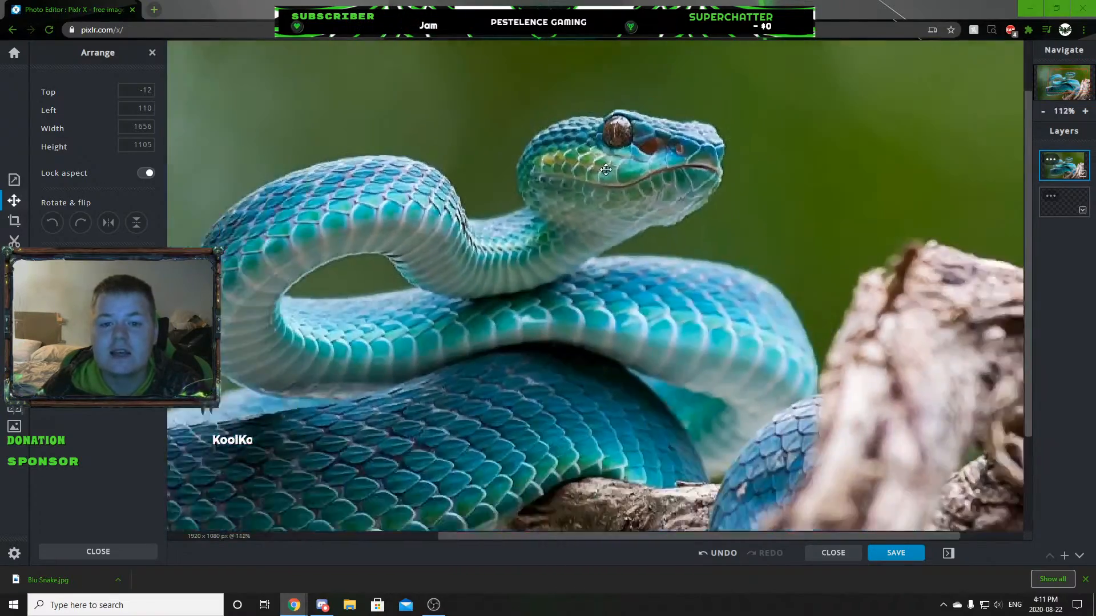
{"action": "scroll", "coordinate": [642, 192], "scroll_direction": "up", "scroll_amount": 5}
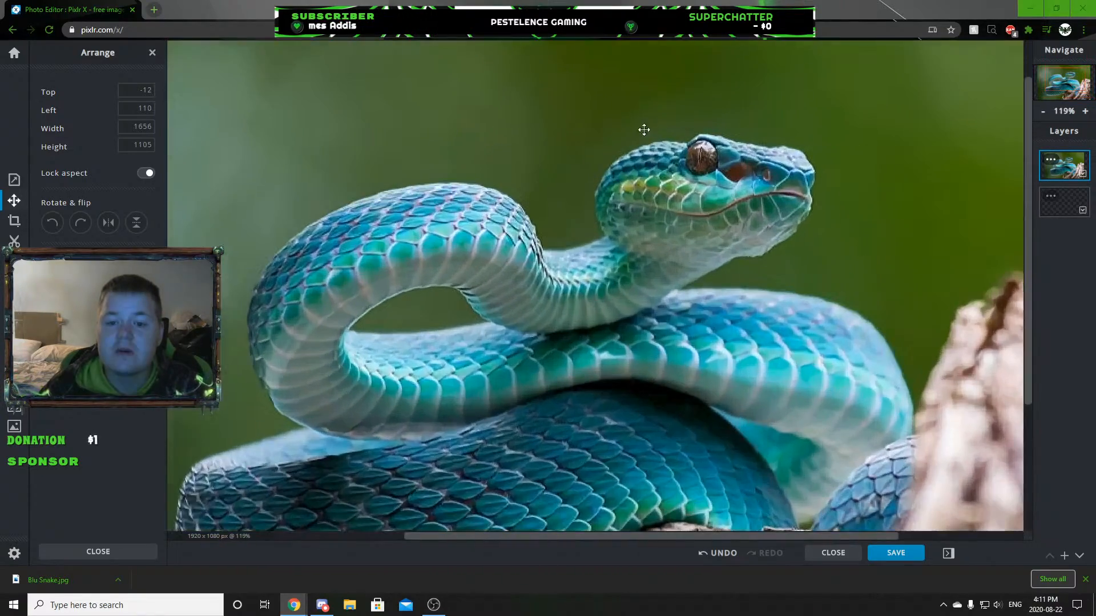
Examine the snake's raised coil, its belly scales and the whole reference picture at several magnifications.
{"action": "scroll", "coordinate": [692, 117], "scroll_direction": "down", "scroll_amount": 2}
{"action": "scroll", "coordinate": [623, 214], "scroll_direction": "down", "scroll_amount": 2}
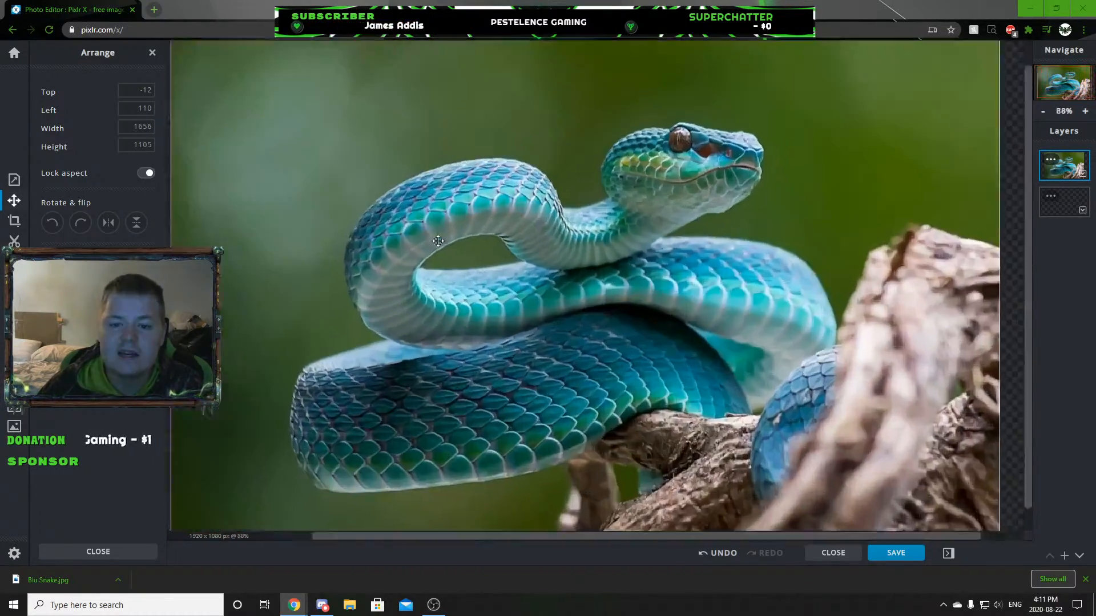
{"action": "scroll", "coordinate": [396, 247], "scroll_direction": "up", "scroll_amount": 5}
{"action": "scroll", "coordinate": [381, 298], "scroll_direction": "up", "scroll_amount": 1}
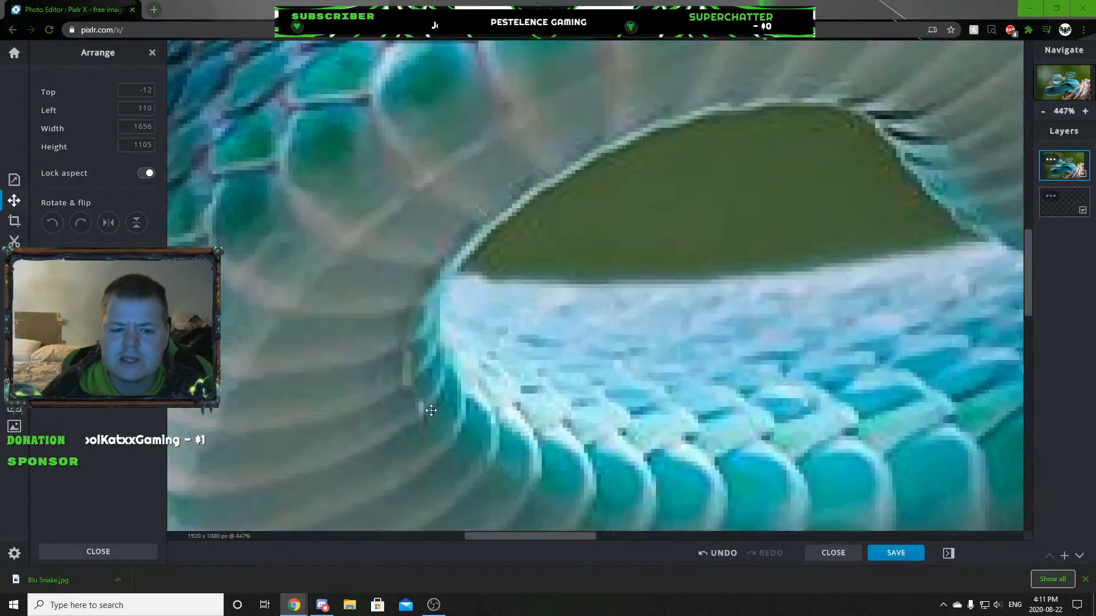
{"action": "scroll", "coordinate": [416, 403], "scroll_direction": "down", "scroll_amount": 5}
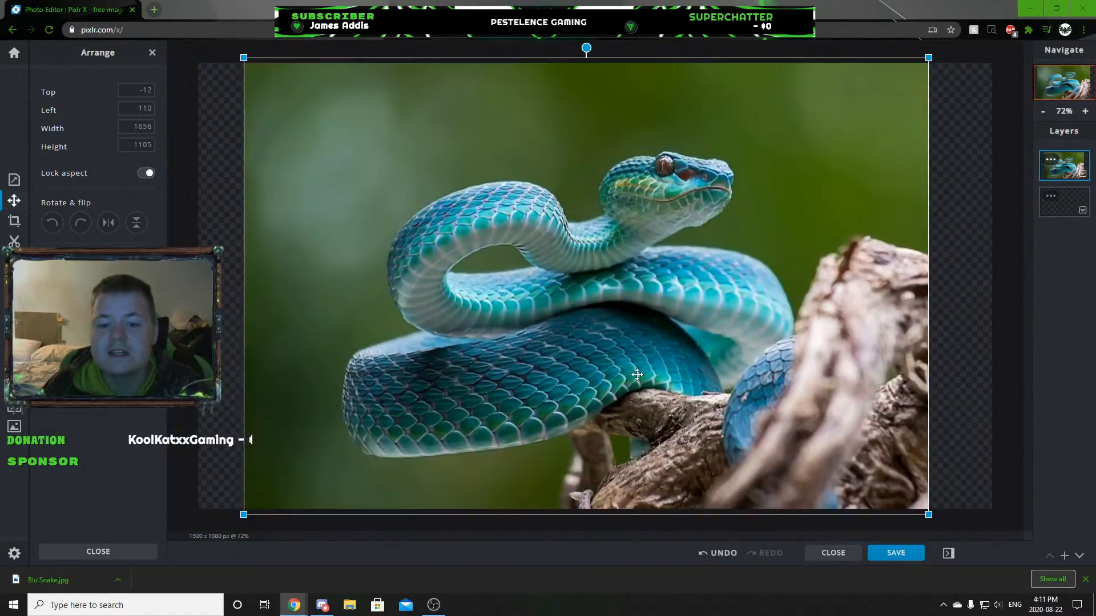
{"action": "scroll", "coordinate": [418, 323], "scroll_direction": "up", "scroll_amount": 7}
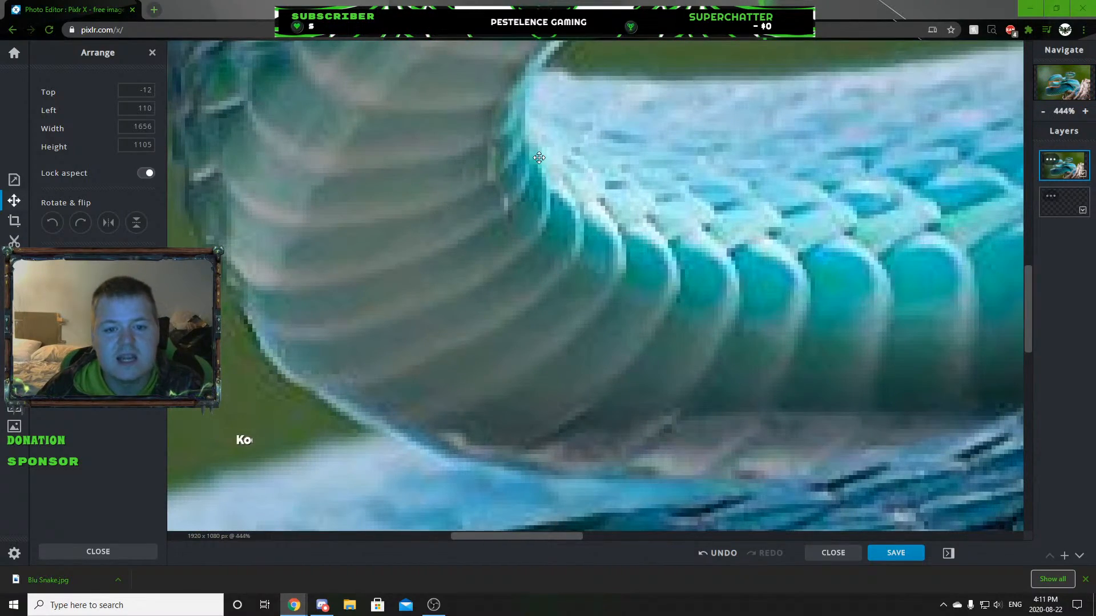
{"action": "scroll", "coordinate": [445, 239], "scroll_direction": "down", "scroll_amount": 8}
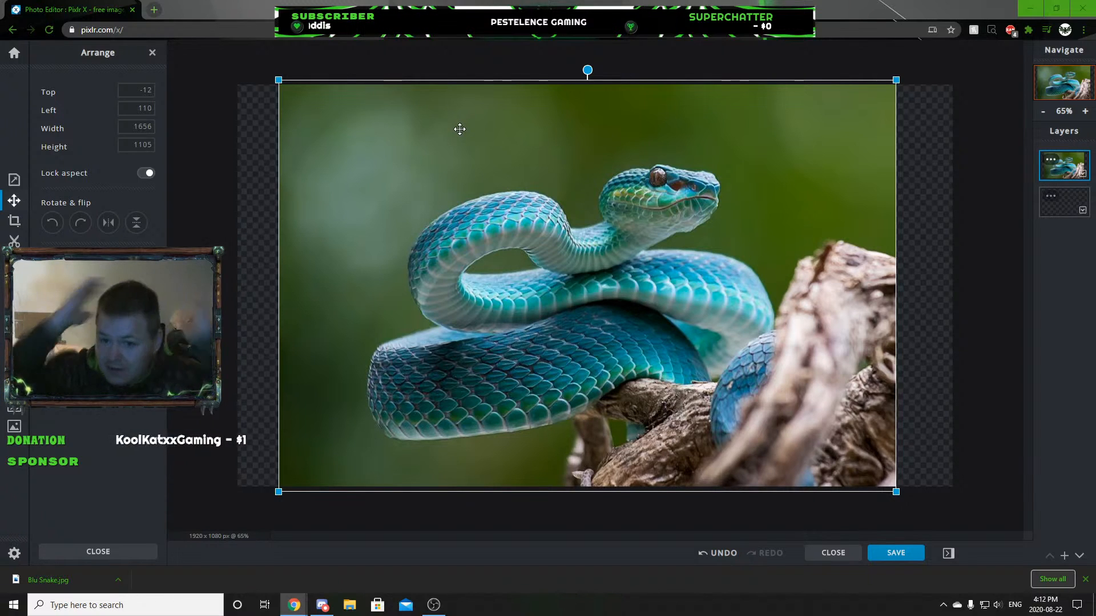
{"action": "scroll", "coordinate": [655, 192], "scroll_direction": "up", "scroll_amount": 3}
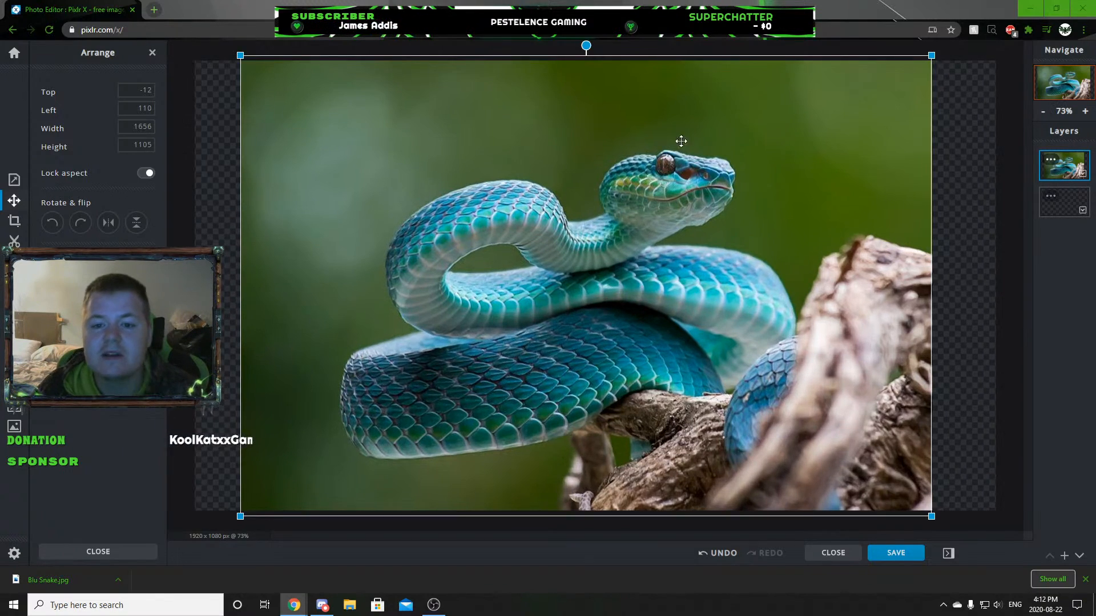
{"action": "scroll", "coordinate": [650, 183], "scroll_direction": "down", "scroll_amount": 4}
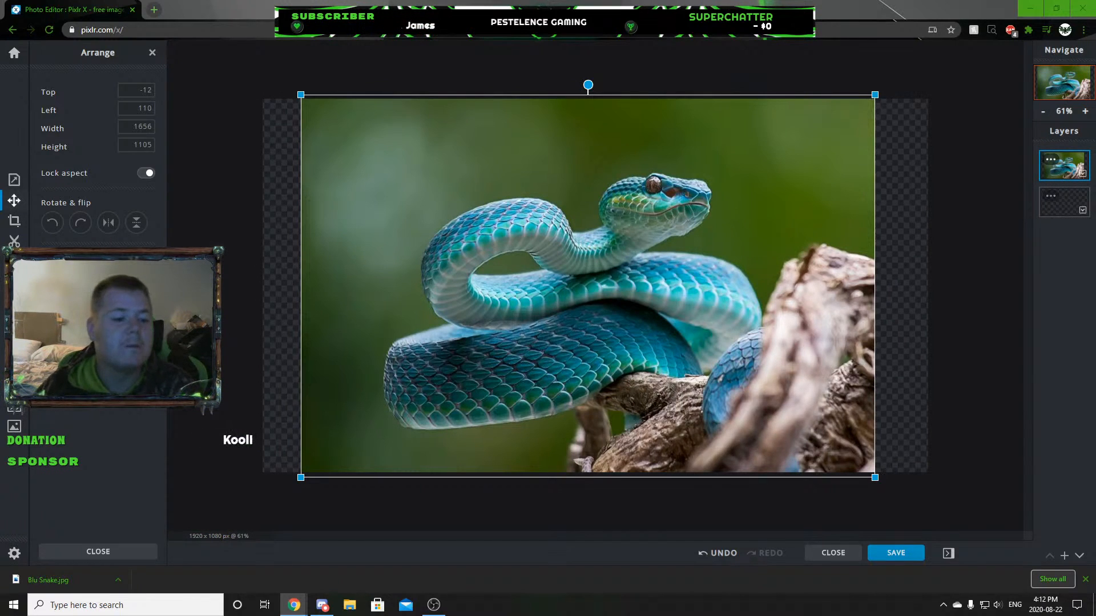
Add an empty layer above the snake picture and choose the line as the drawing shape.
{"action": "left_click", "coordinate": [1065, 206]}
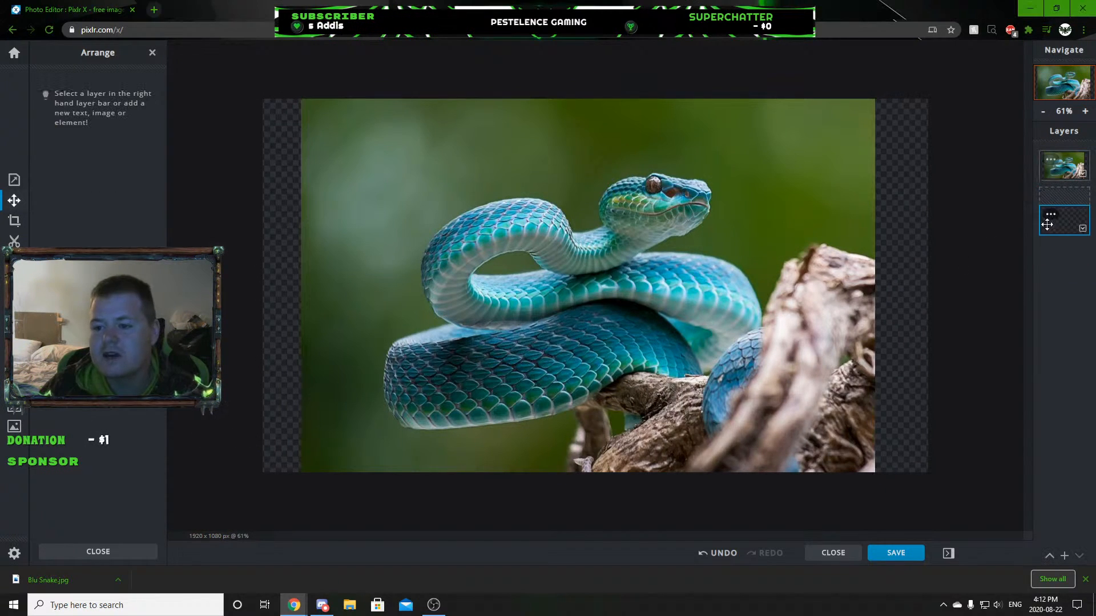
{"action": "left_click", "coordinate": [1064, 555]}
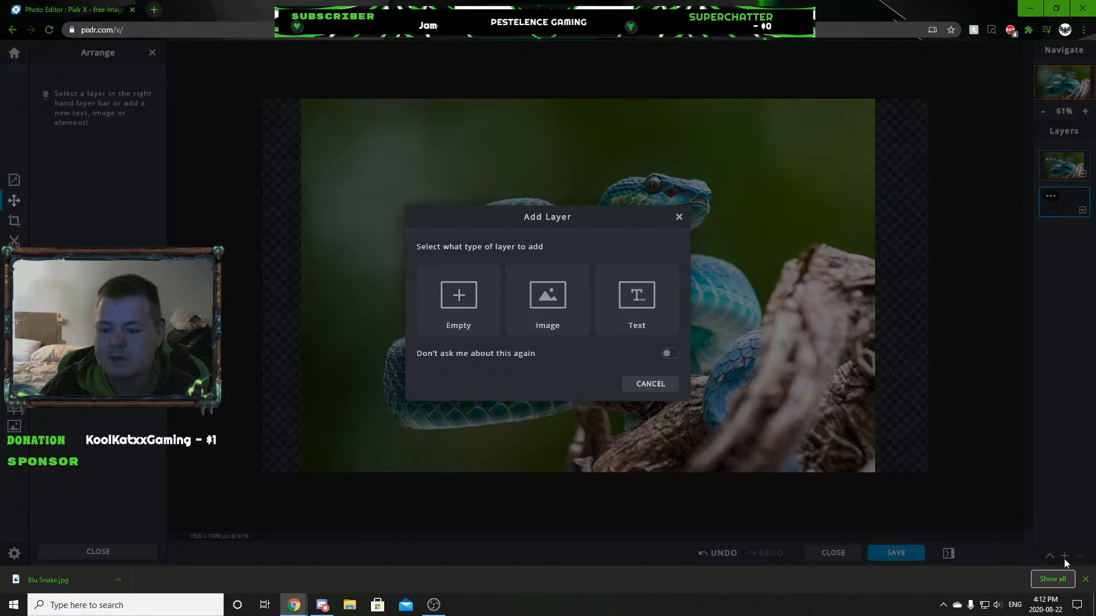
{"action": "left_click", "coordinate": [463, 302]}
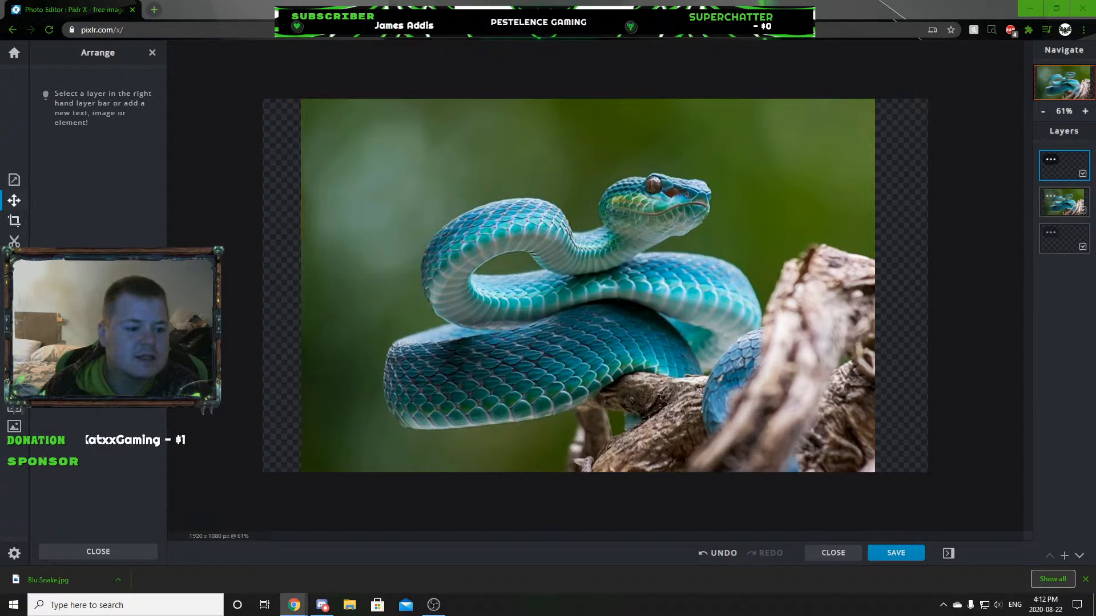
{"action": "left_click", "coordinate": [14, 362]}
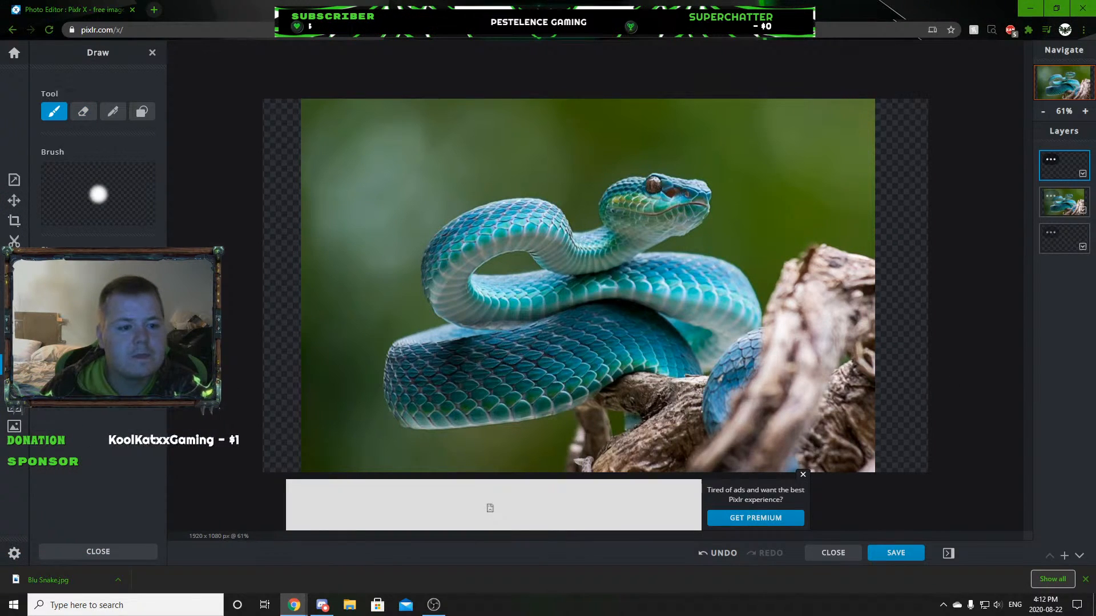
{"action": "left_click", "coordinate": [142, 111]}
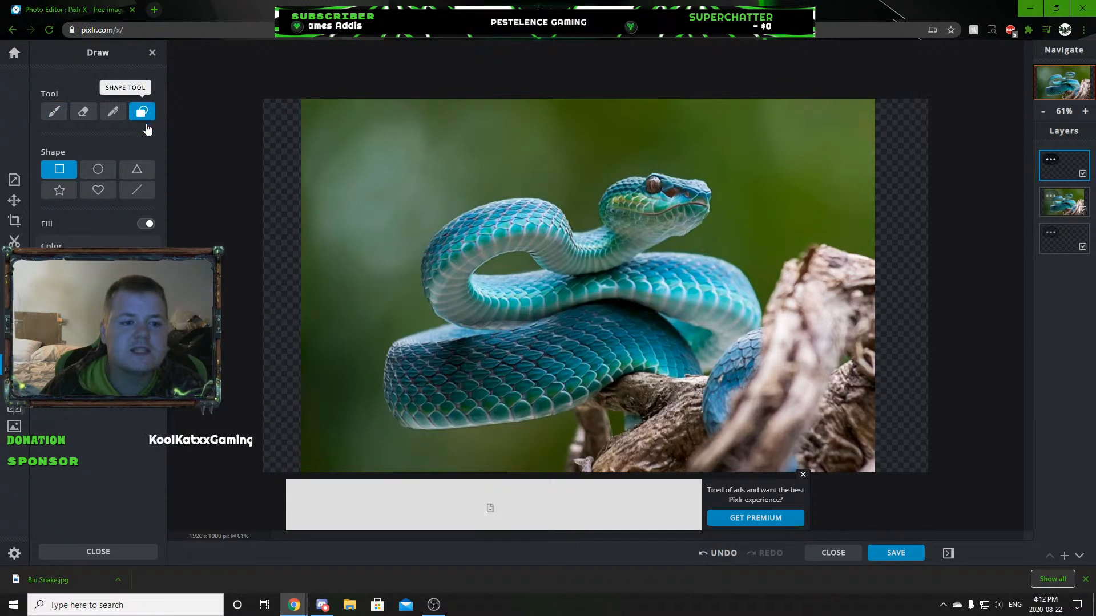
{"action": "left_click", "coordinate": [137, 190]}
Try a freehand white brush scribble and a few thin straight lines over the picture, and undo them.
{"action": "left_click", "coordinate": [55, 113]}
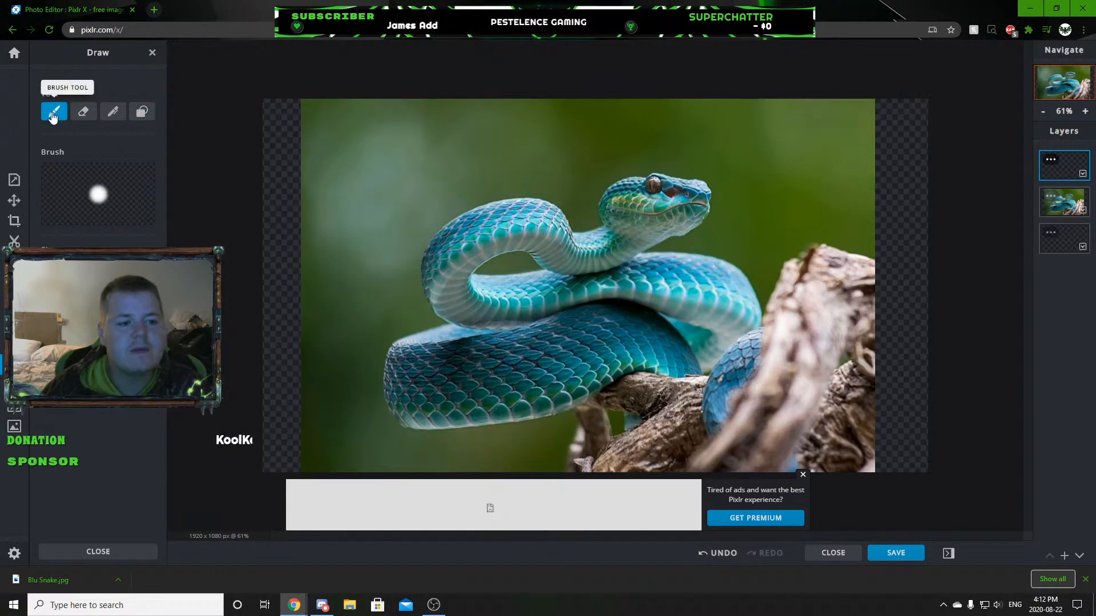
{"action": "mouse_move", "coordinate": [434, 166]}
{"action": "left_mouse_down"}
{"action": "mouse_move", "coordinate": [648, 189]}
{"action": "mouse_move", "coordinate": [366, 349]}
{"action": "mouse_move", "coordinate": [634, 257]}
{"action": "mouse_move", "coordinate": [580, 191]}
{"action": "left_mouse_up"}
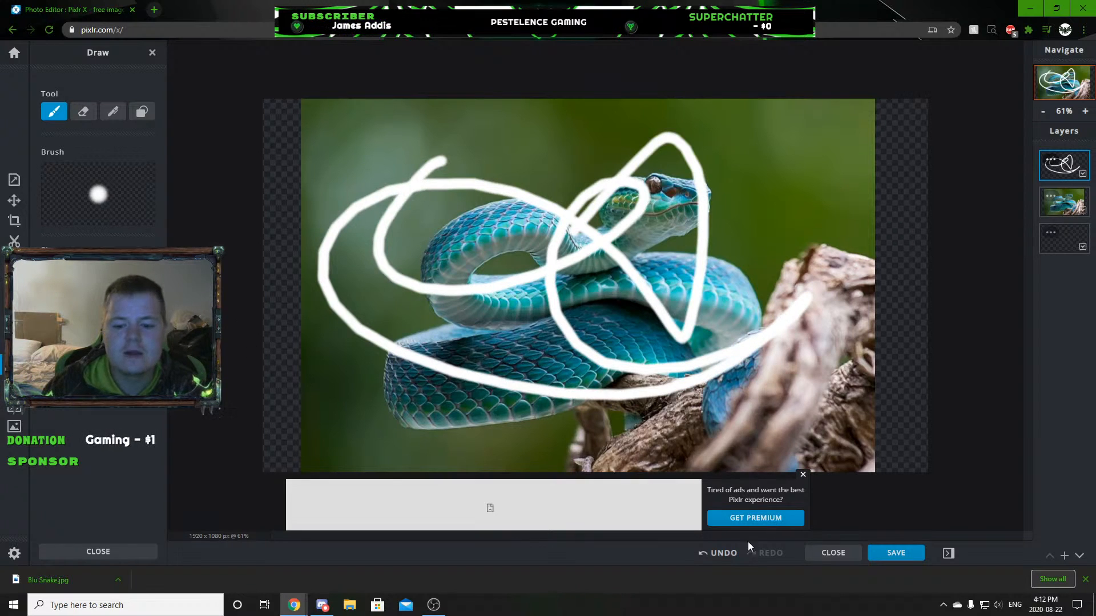
{"action": "left_click", "coordinate": [718, 553]}
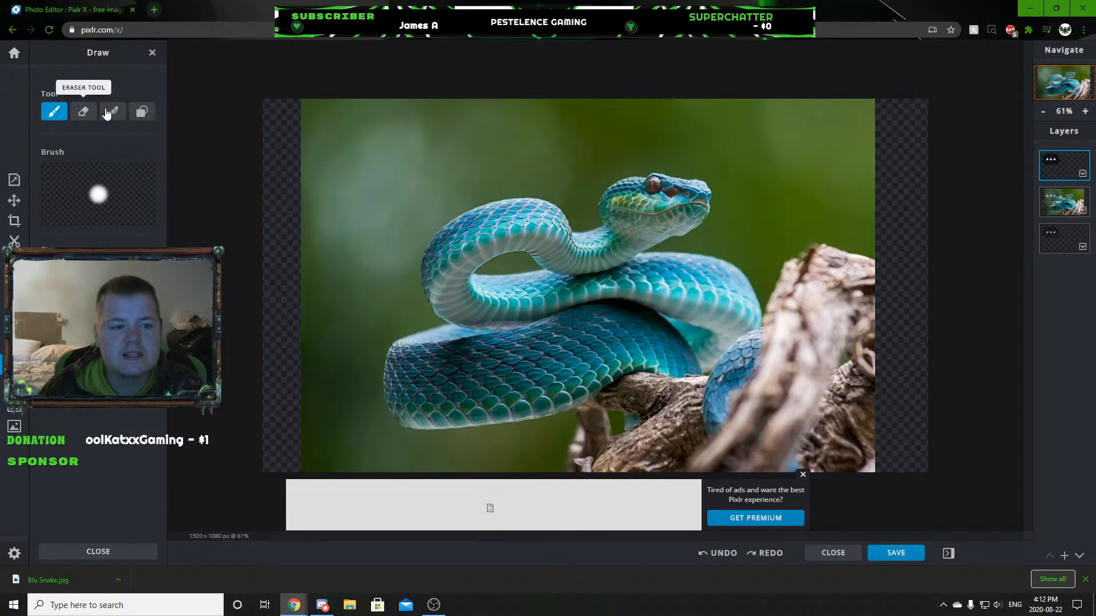
{"action": "left_click", "coordinate": [144, 111]}
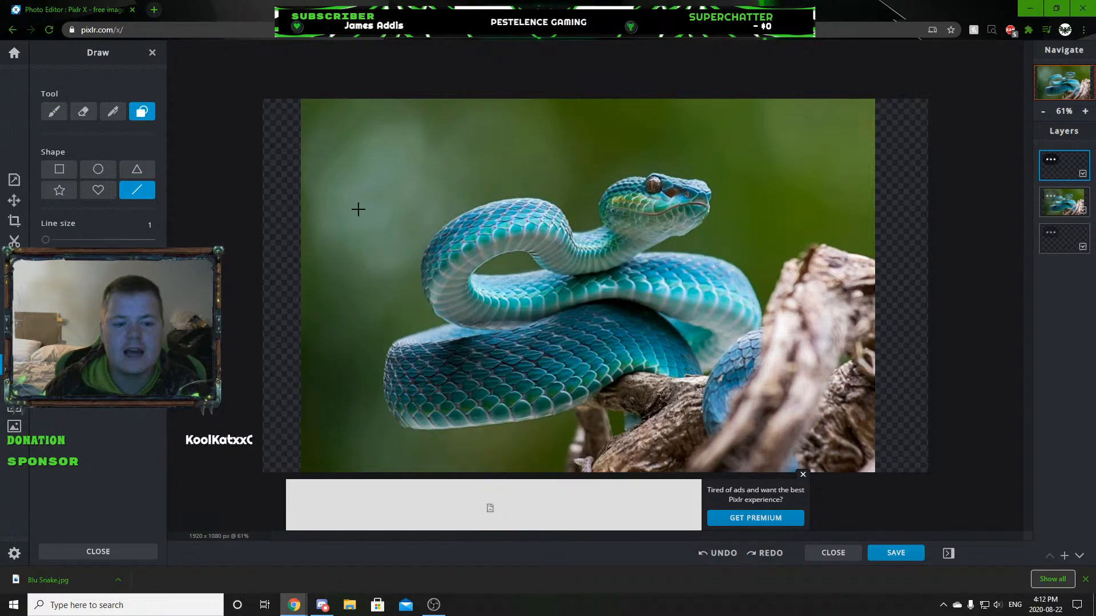
{"action": "left_click_drag", "start_coordinate": [363, 201], "coordinate": [440, 186]}
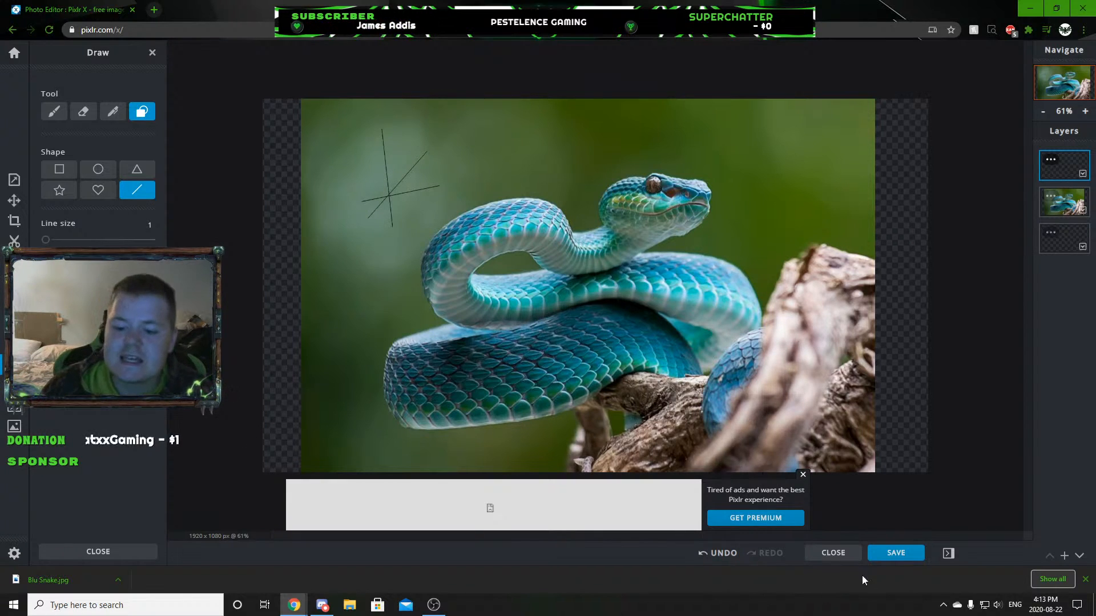
{"action": "left_click", "coordinate": [721, 553]}
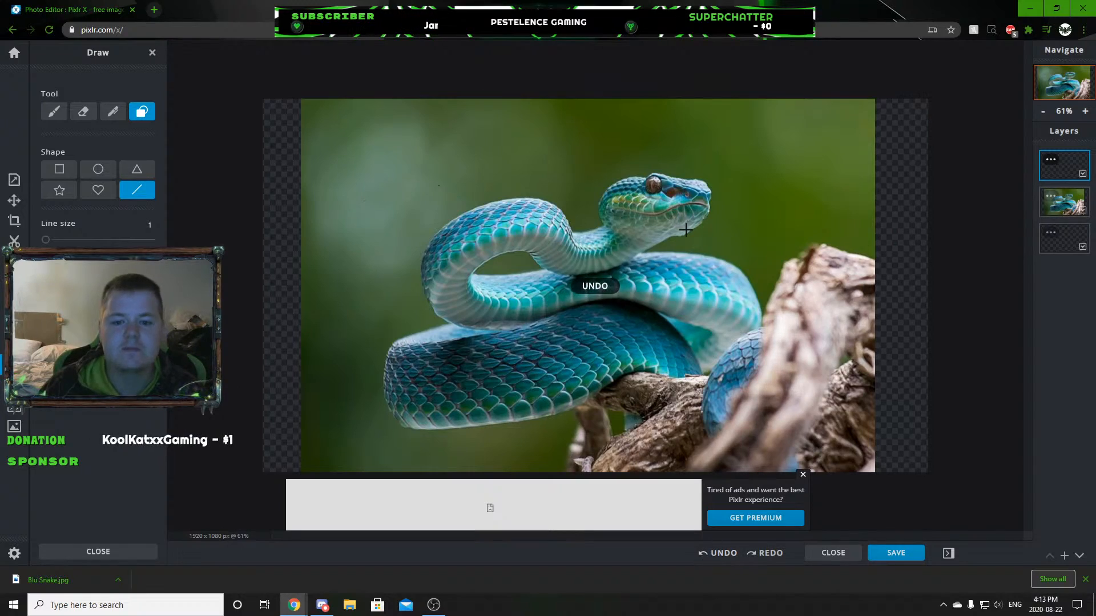
Trace the snake's mouth from its rear corner to just past the nostril with black lines of size 1.
{"action": "scroll", "coordinate": [718, 143], "scroll_direction": "up", "scroll_amount": 8}
{"action": "scroll", "coordinate": [717, 143], "scroll_direction": "down", "scroll_amount": 2}
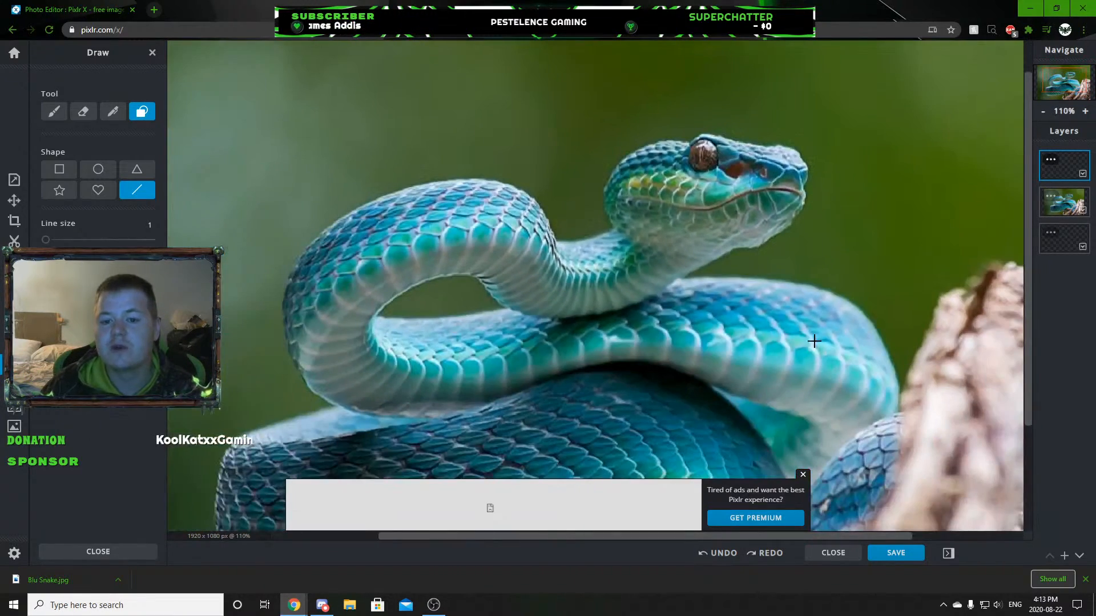
{"action": "scroll", "coordinate": [548, 248], "scroll_direction": "up", "scroll_amount": 5}
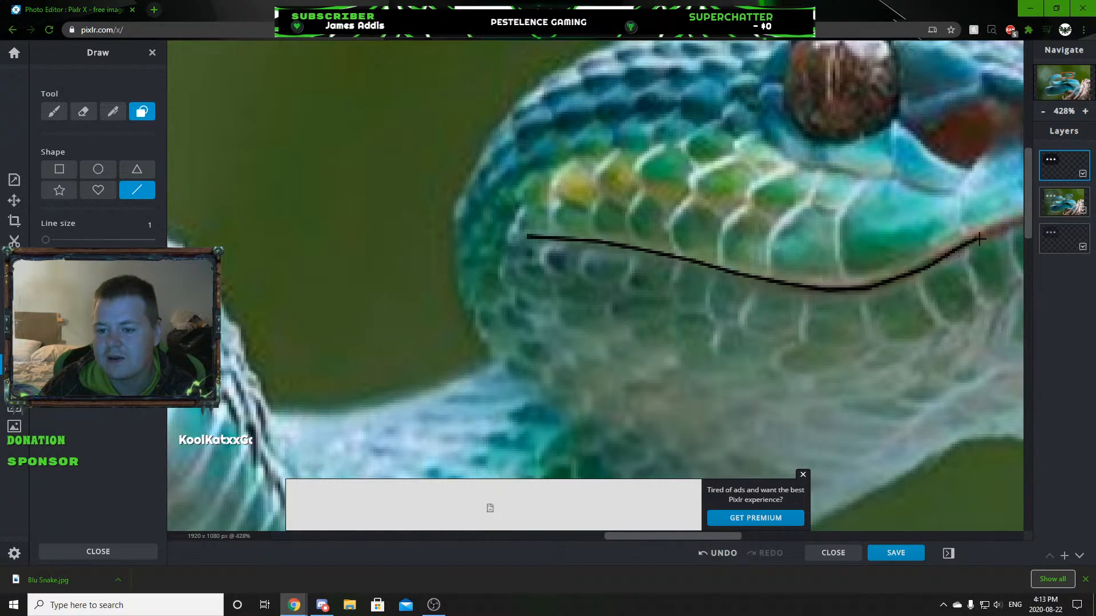
{"action": "scroll", "coordinate": [964, 223], "scroll_direction": "down", "scroll_amount": 5}
{"action": "scroll", "coordinate": [954, 211], "scroll_direction": "up", "scroll_amount": 4}
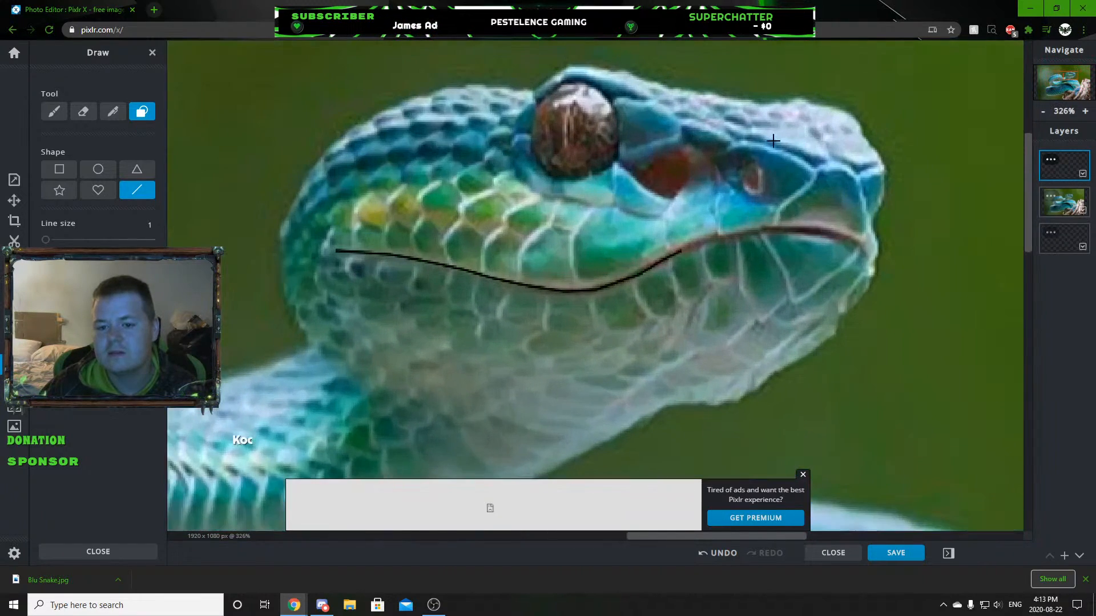
{"action": "scroll", "coordinate": [658, 262], "scroll_direction": "up", "scroll_amount": 4}
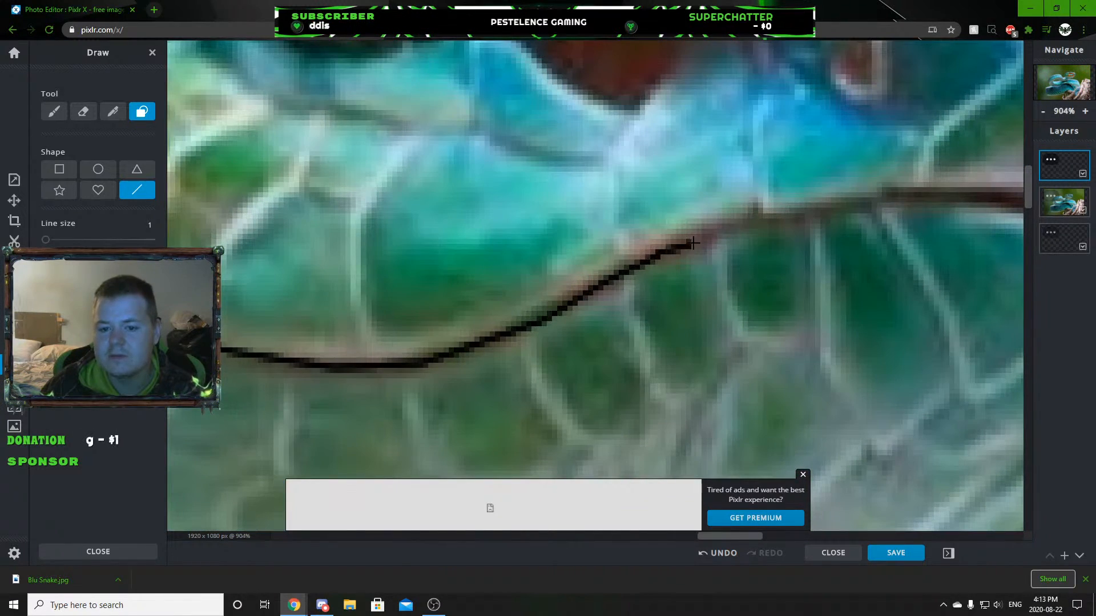
{"action": "left_click_drag", "start_coordinate": [783, 219], "coordinate": [963, 190]}
Extend the black mouth line along the front curve of the lips to the tip of the snout.
{"action": "scroll", "coordinate": [928, 278], "scroll_direction": "down", "scroll_amount": 3}
{"action": "scroll", "coordinate": [929, 278], "scroll_direction": "down", "scroll_amount": 4}
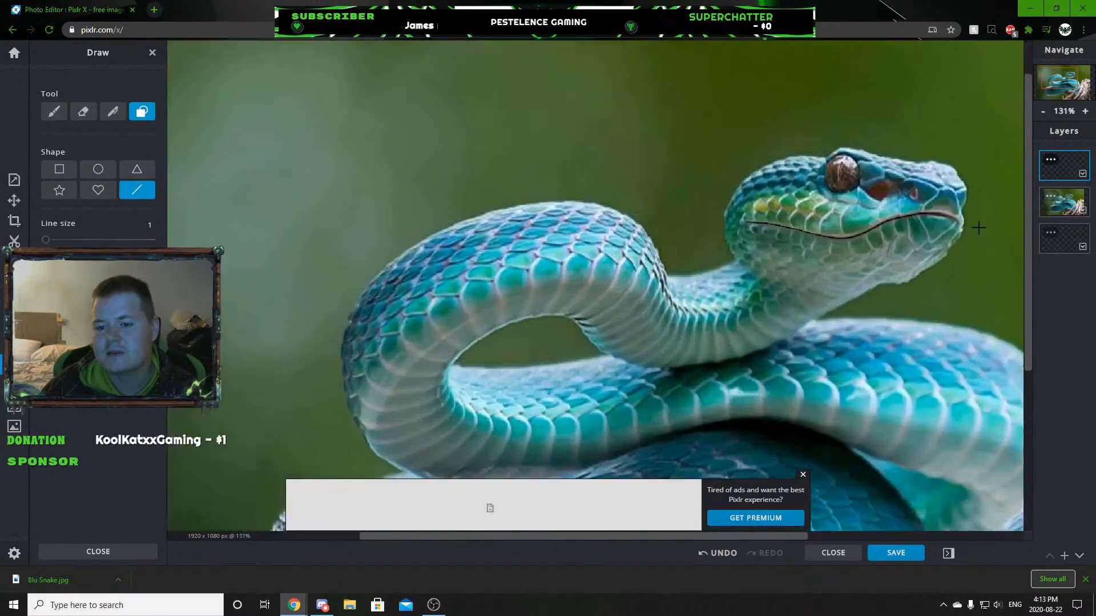
{"action": "scroll", "coordinate": [728, 213], "scroll_direction": "up", "scroll_amount": 6}
{"action": "scroll", "coordinate": [728, 212], "scroll_direction": "up", "scroll_amount": 2}
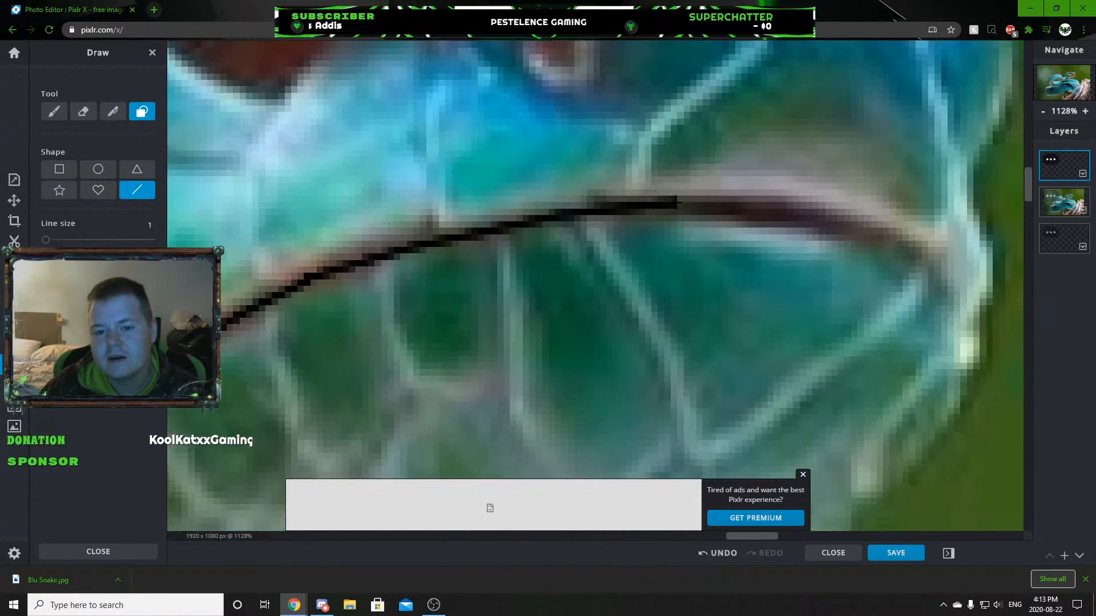
{"action": "mouse_move", "coordinate": [670, 204]}
{"action": "left_mouse_down"}
{"action": "mouse_move", "coordinate": [792, 211]}
{"action": "mouse_move", "coordinate": [897, 245]}
{"action": "mouse_move", "coordinate": [950, 282]}
{"action": "left_mouse_up"}
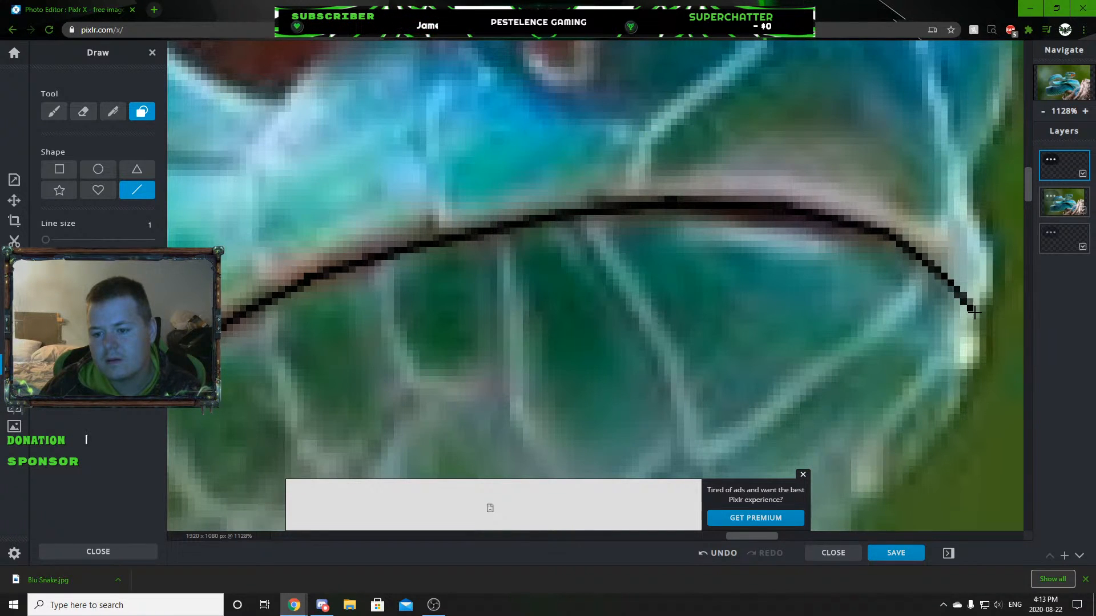
{"action": "scroll", "coordinate": [982, 321], "scroll_direction": "down", "scroll_amount": 10}
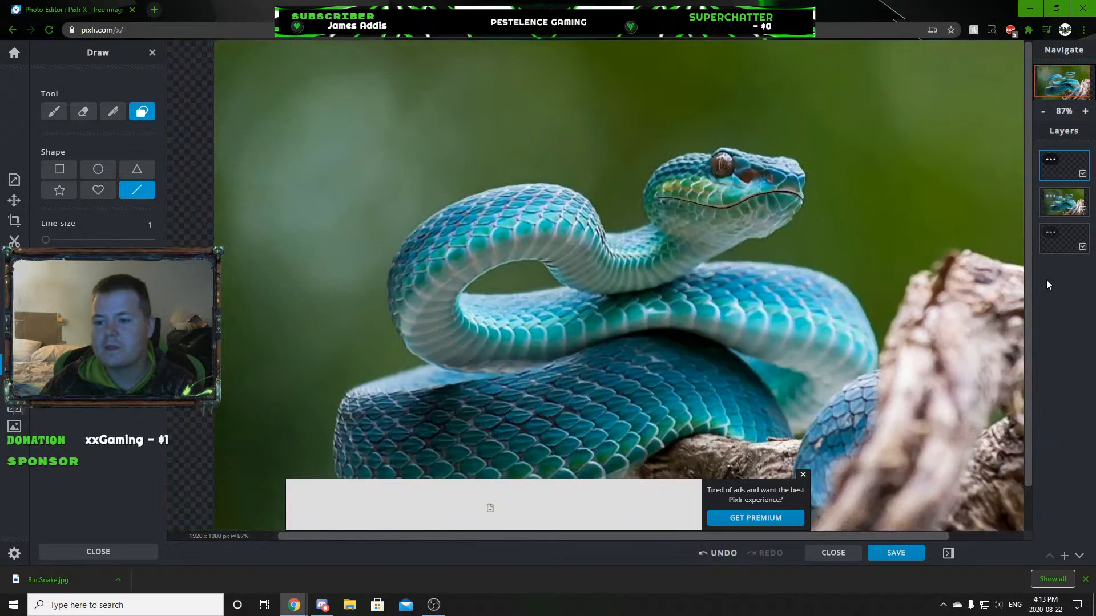
Cover the bottom empty layer with a filled white rectangle behind the snake picture.
{"action": "mouse_move", "coordinate": [1064, 238]}
{"action": "left_mouse_down"}
{"action": "mouse_move", "coordinate": [1058, 202]}
{"action": "mouse_move", "coordinate": [1063, 238]}
{"action": "left_mouse_up"}
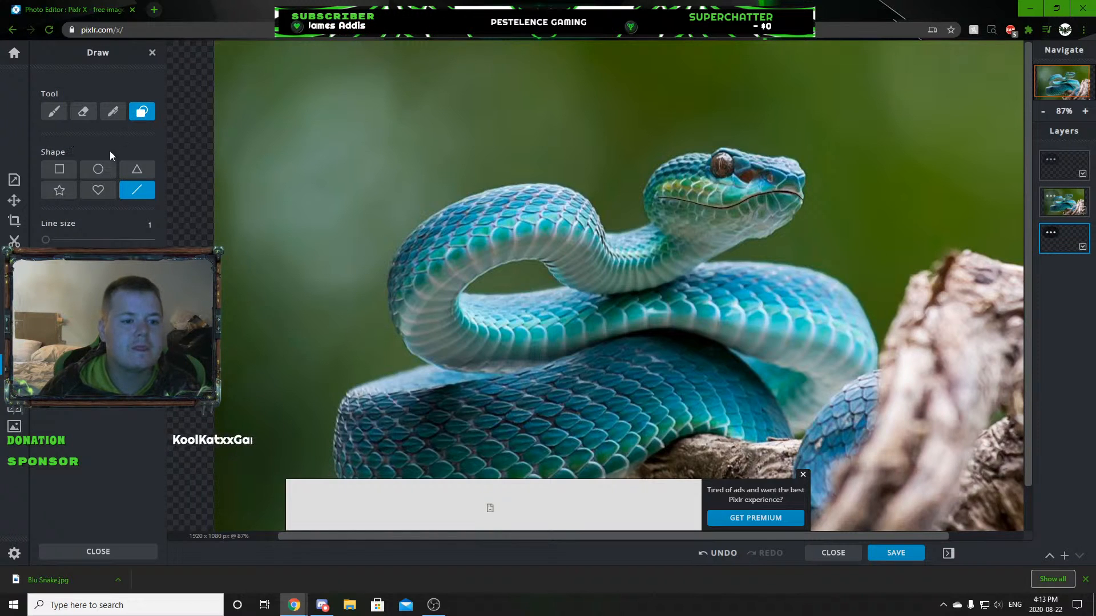
{"action": "left_click", "coordinate": [59, 170]}
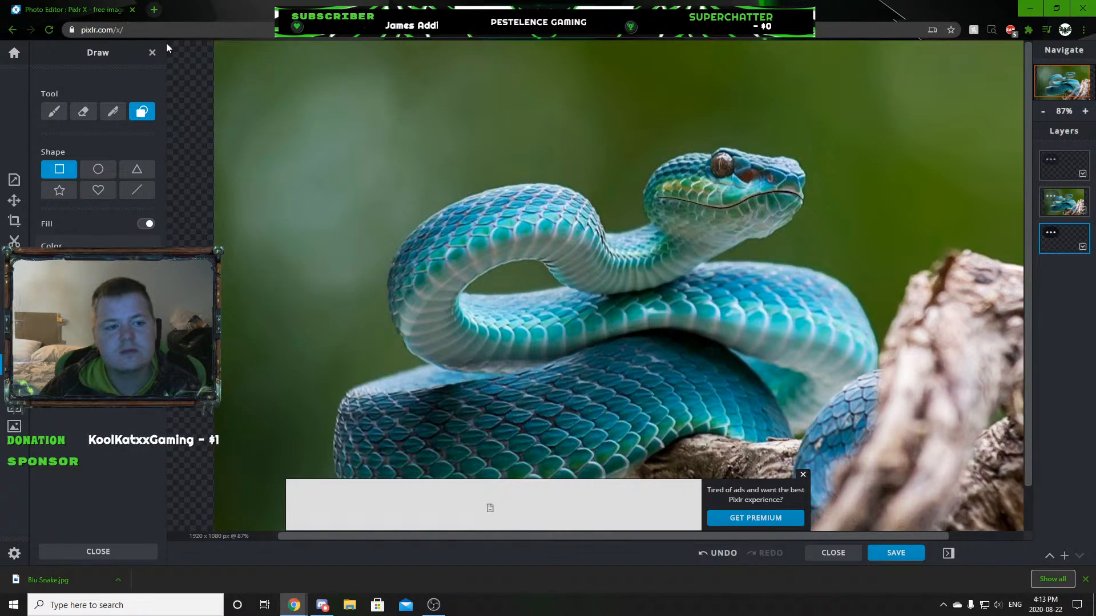
{"action": "left_click_drag", "start_coordinate": [167, 43], "coordinate": [1016, 544]}
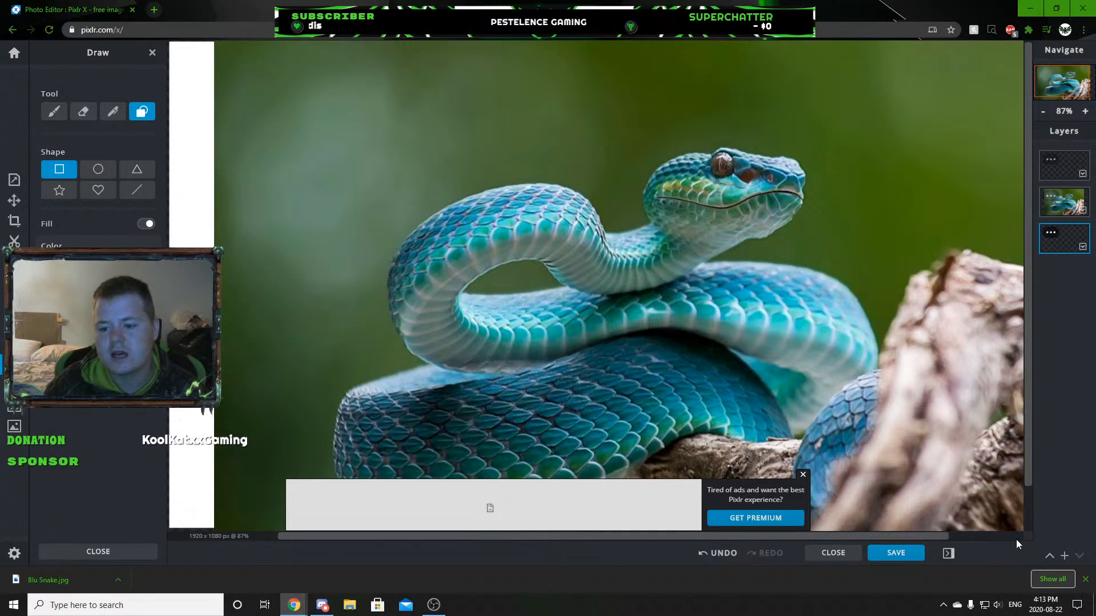
Move the white layer above the snake picture to check the mouth line, dismiss the ad, and restore the layer order.
{"action": "left_click_drag", "start_coordinate": [1063, 240], "coordinate": [1052, 219]}
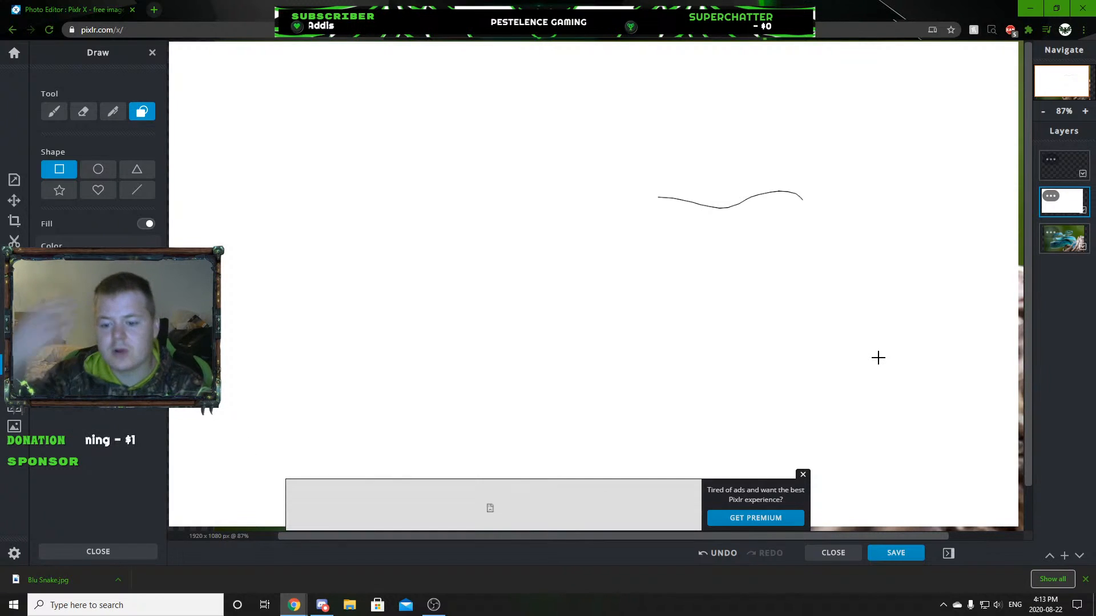
{"action": "left_click", "coordinate": [803, 475]}
{"action": "key", "text": "ctrl+z"}
On the line-art layer, trace the coil's edge behind the neck and the neck's upper edge to the head with size 1 lines.
{"action": "left_click", "coordinate": [1062, 178]}
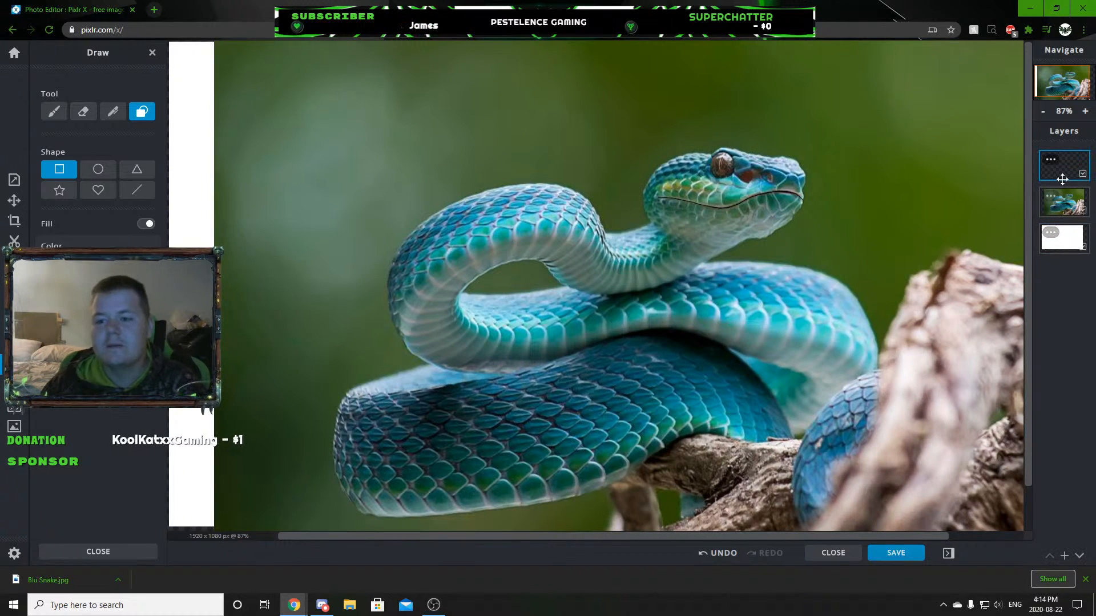
{"action": "left_click", "coordinate": [137, 190]}
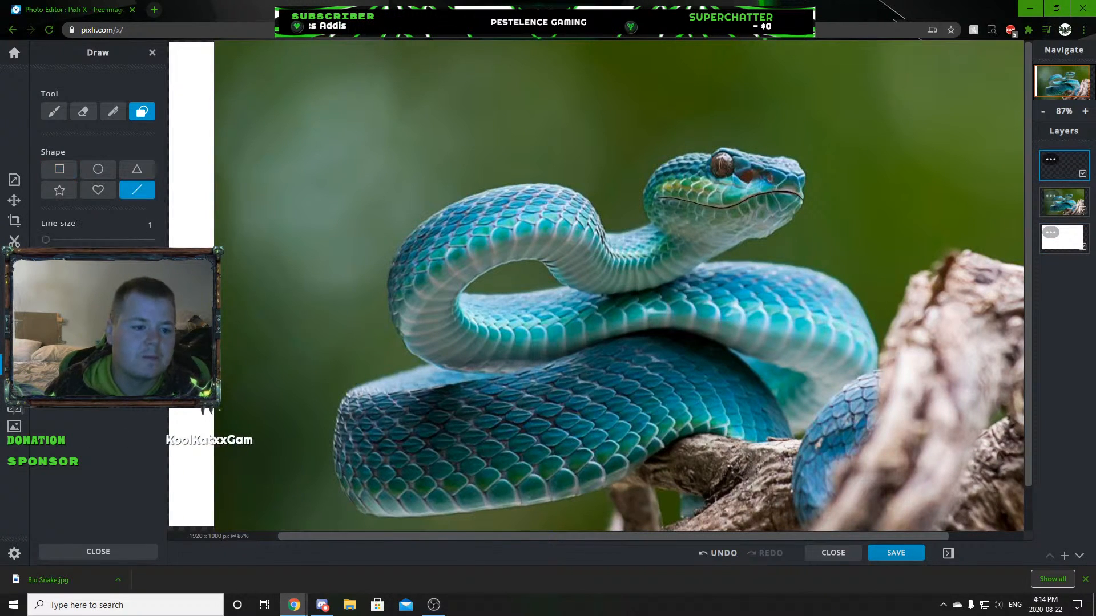
{"action": "scroll", "coordinate": [848, 230], "scroll_direction": "up", "scroll_amount": 6}
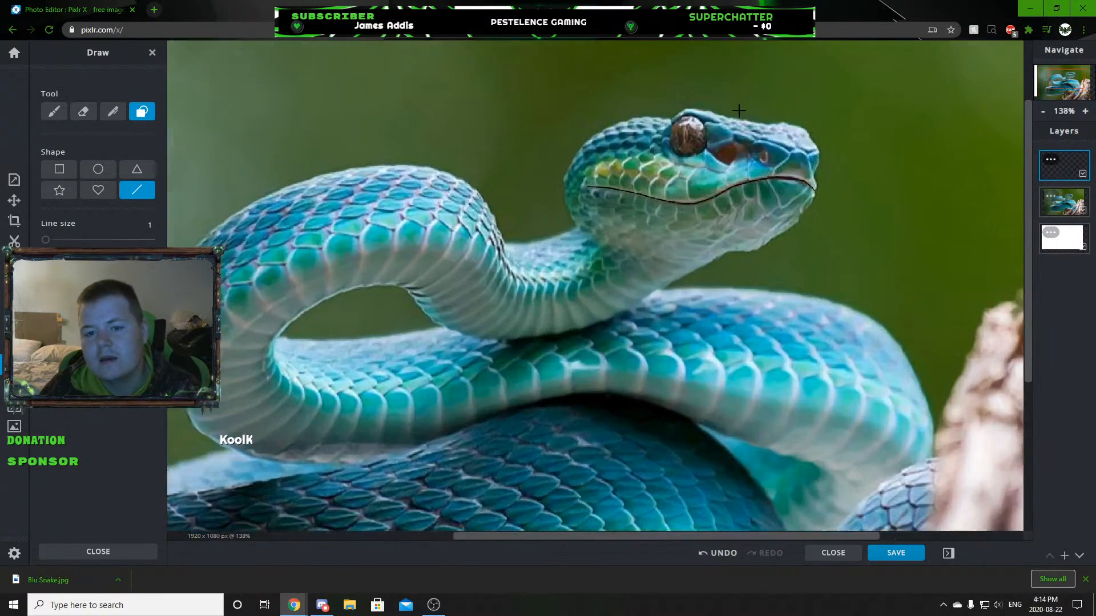
{"action": "scroll", "coordinate": [636, 106], "scroll_direction": "up", "scroll_amount": 4}
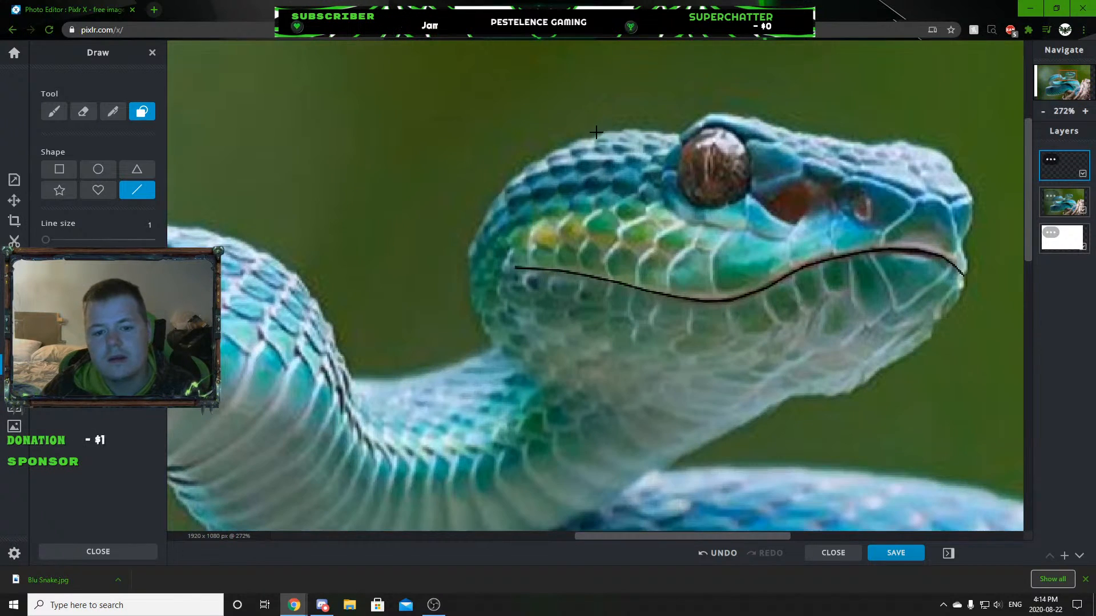
{"action": "scroll", "coordinate": [496, 200], "scroll_direction": "down", "scroll_amount": 5}
{"action": "scroll", "coordinate": [450, 265], "scroll_direction": "up", "scroll_amount": 15}
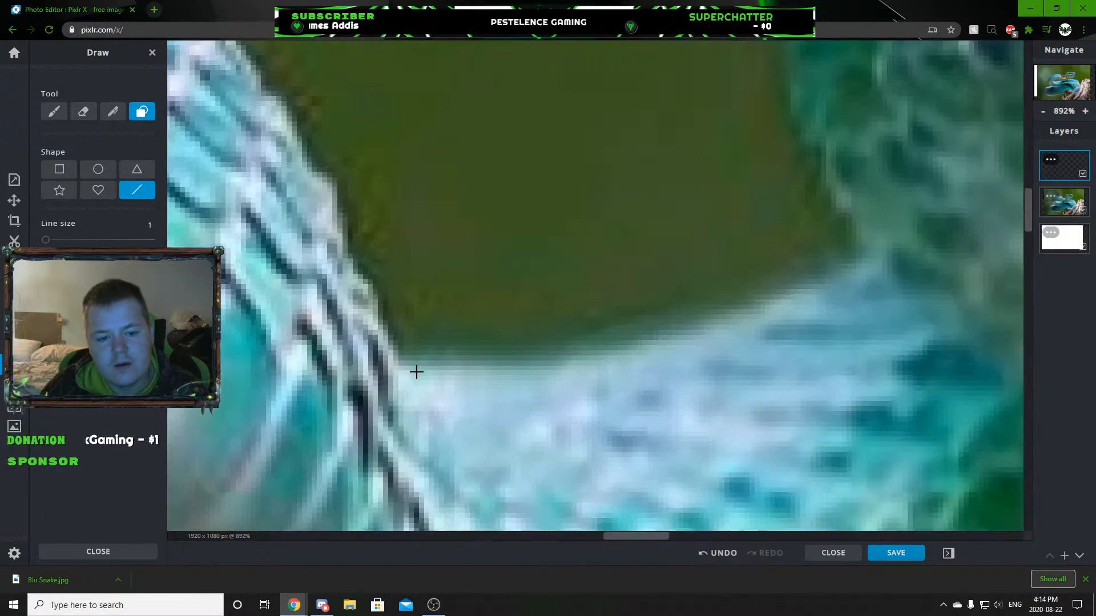
{"action": "mouse_move", "coordinate": [406, 365]}
{"action": "left_mouse_down"}
{"action": "mouse_move", "coordinate": [269, 111]}
{"action": "mouse_move", "coordinate": [280, 99]}
{"action": "left_mouse_up"}
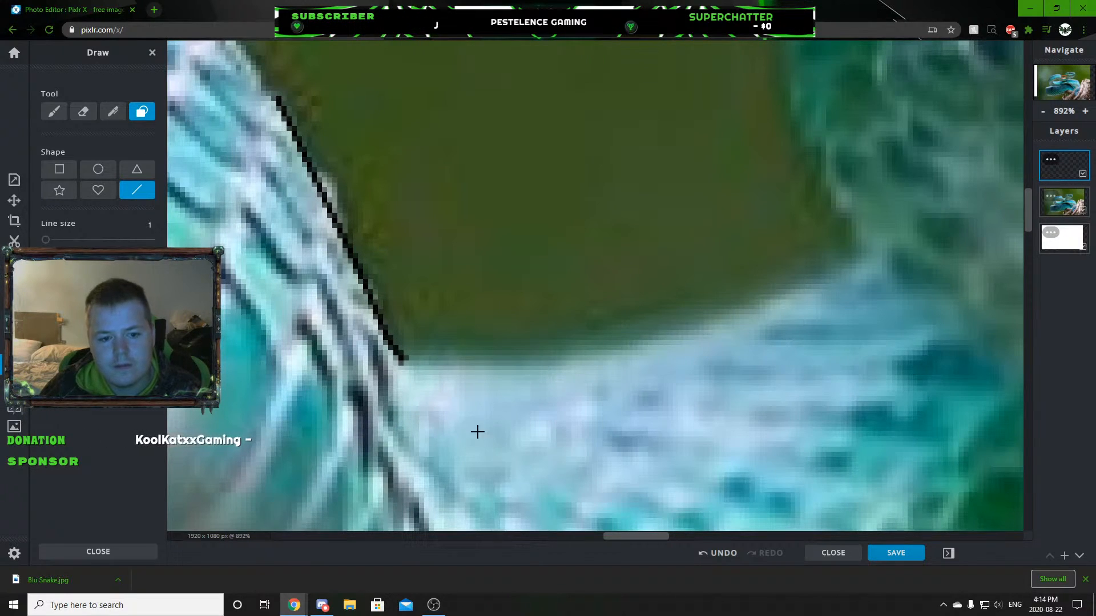
{"action": "mouse_move", "coordinate": [407, 364]}
{"action": "left_mouse_down"}
{"action": "mouse_move", "coordinate": [465, 372]}
{"action": "mouse_move", "coordinate": [582, 350]}
{"action": "mouse_move", "coordinate": [790, 293]}
{"action": "mouse_move", "coordinate": [864, 259]}
{"action": "left_mouse_up"}
{"action": "scroll", "coordinate": [820, 353], "scroll_direction": "down", "scroll_amount": 5}
{"action": "scroll", "coordinate": [800, 400], "scroll_direction": "down", "scroll_amount": 5}
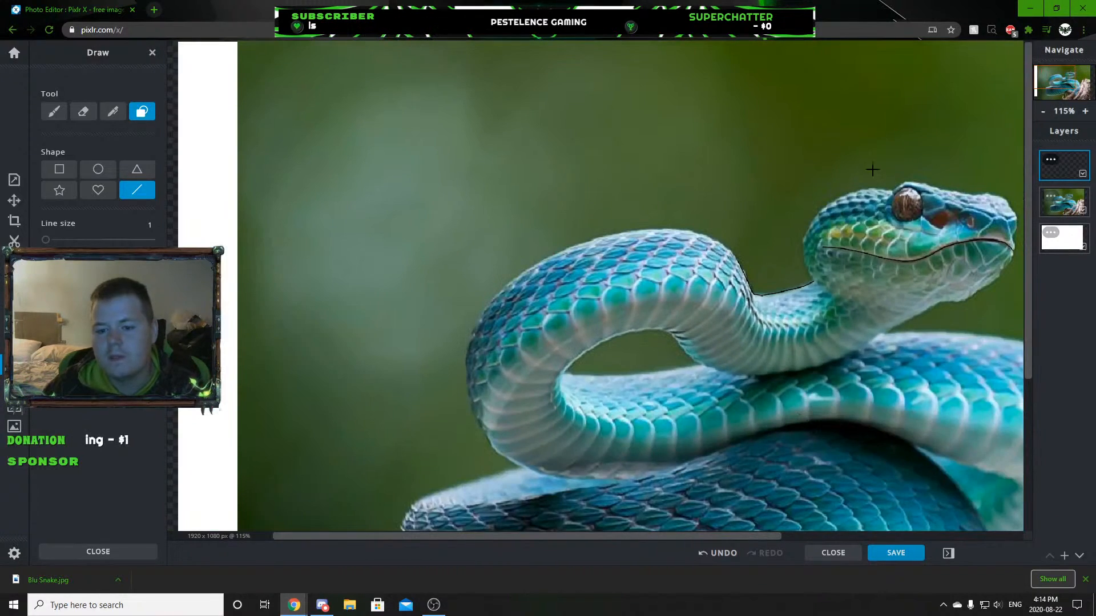
Outline the back of the head from the neck up past the rear mouth corner with thin black lines.
{"action": "scroll", "coordinate": [882, 181], "scroll_direction": "up", "scroll_amount": 8}
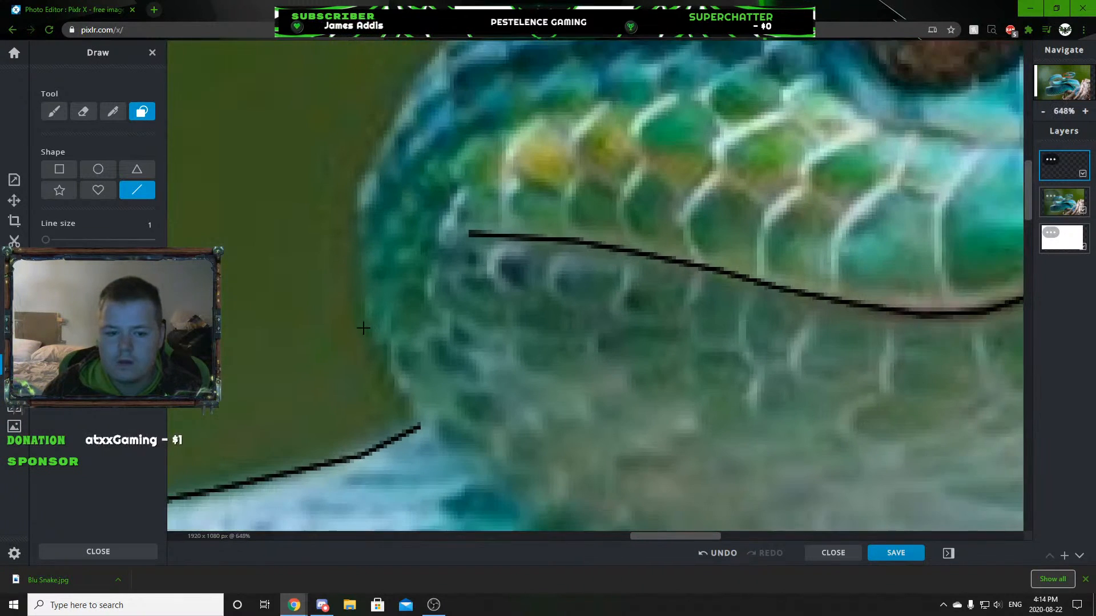
{"action": "scroll", "coordinate": [366, 329], "scroll_direction": "up", "scroll_amount": 2}
{"action": "left_click_drag", "start_coordinate": [449, 461], "coordinate": [402, 55]}
{"action": "scroll", "coordinate": [403, 148], "scroll_direction": "down", "scroll_amount": 5}
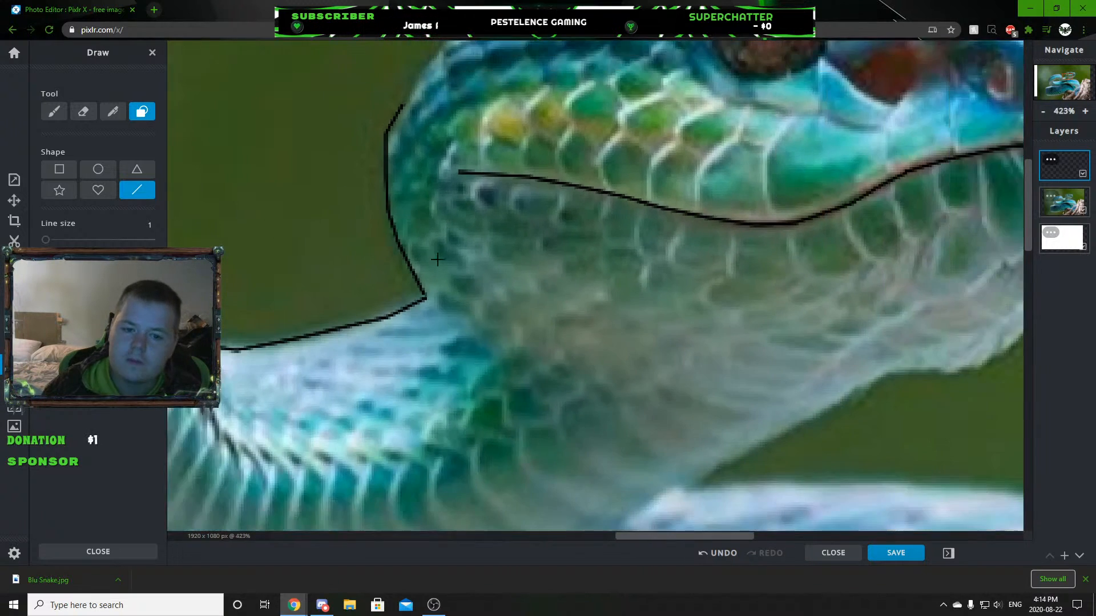
{"action": "scroll", "coordinate": [432, 250], "scroll_direction": "down", "scroll_amount": 3}
Continue the black outline over the rounded crown of the head to the rear edge of the eye.
{"action": "scroll", "coordinate": [521, 105], "scroll_direction": "up", "scroll_amount": 5}
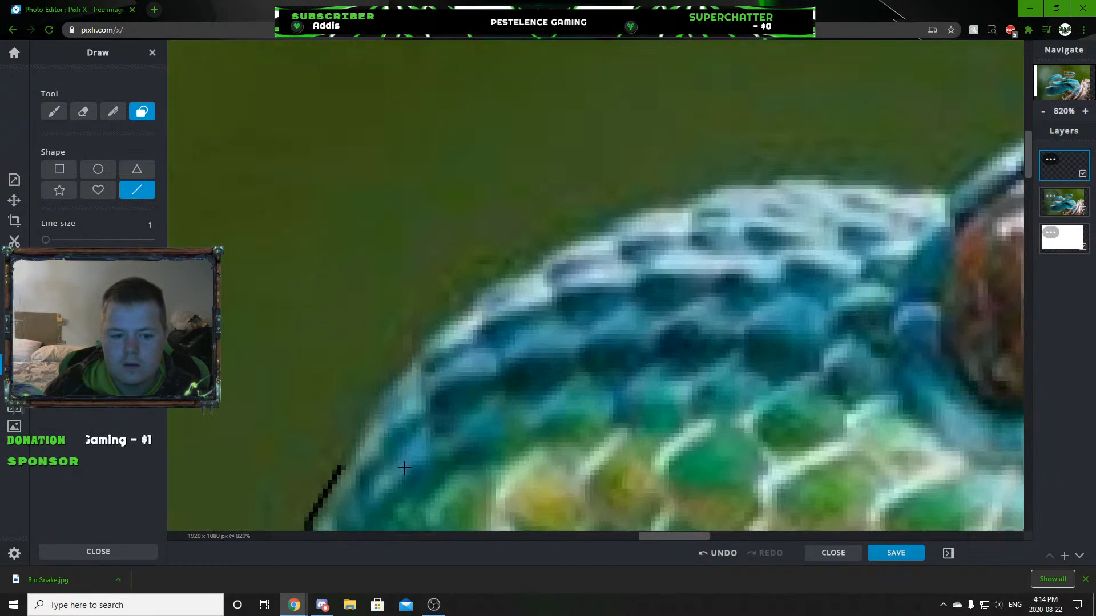
{"action": "scroll", "coordinate": [403, 467], "scroll_direction": "up", "scroll_amount": 4}
{"action": "left_click_drag", "start_coordinate": [318, 464], "coordinate": [655, 71]}
{"action": "scroll", "coordinate": [647, 143], "scroll_direction": "down", "scroll_amount": 3}
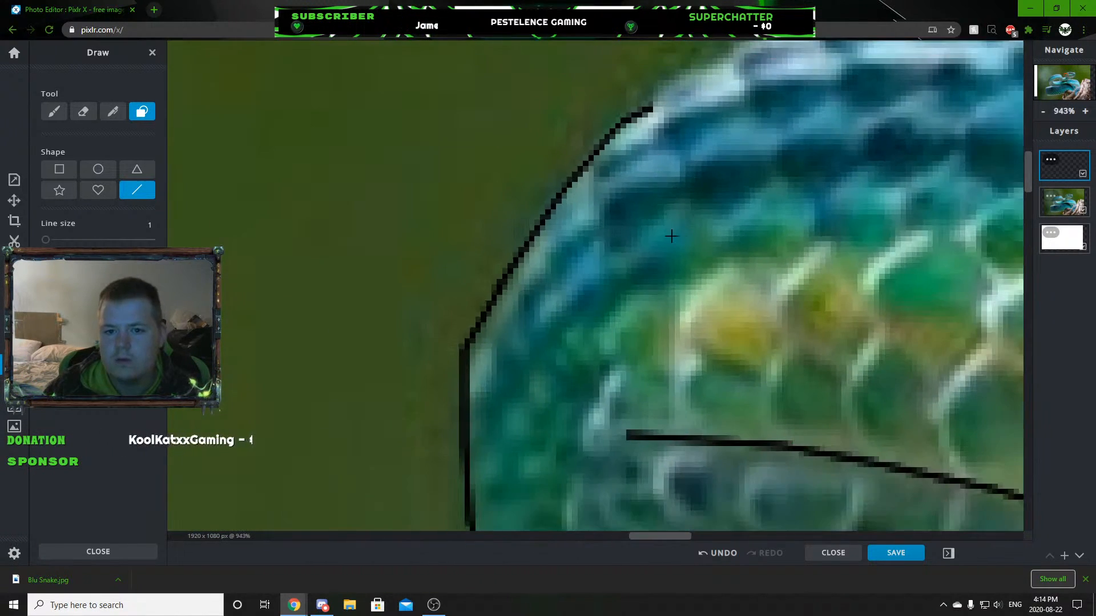
{"action": "scroll", "coordinate": [668, 218], "scroll_direction": "down", "scroll_amount": 2}
{"action": "scroll", "coordinate": [481, 444], "scroll_direction": "up", "scroll_amount": 3}
{"action": "mouse_move", "coordinate": [392, 479]}
{"action": "left_mouse_down"}
{"action": "mouse_move", "coordinate": [486, 404]}
{"action": "mouse_move", "coordinate": [618, 340]}
{"action": "mouse_move", "coordinate": [751, 302]}
{"action": "mouse_move", "coordinate": [946, 292]}
{"action": "left_mouse_up"}
{"action": "scroll", "coordinate": [921, 324], "scroll_direction": "down", "scroll_amount": 10}
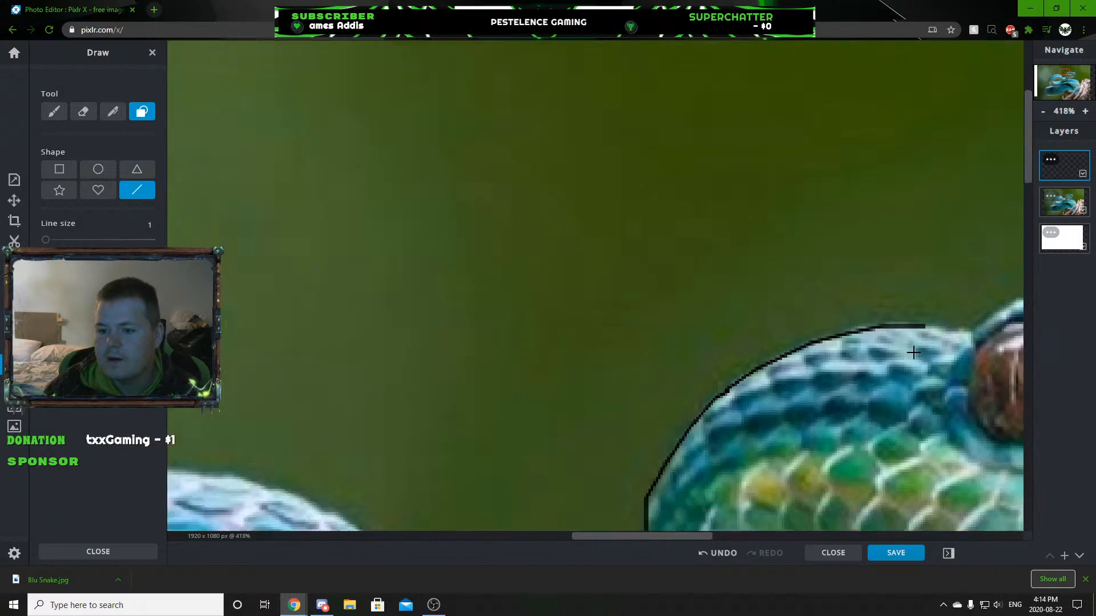
{"action": "scroll", "coordinate": [917, 195], "scroll_direction": "up", "scroll_amount": 15}
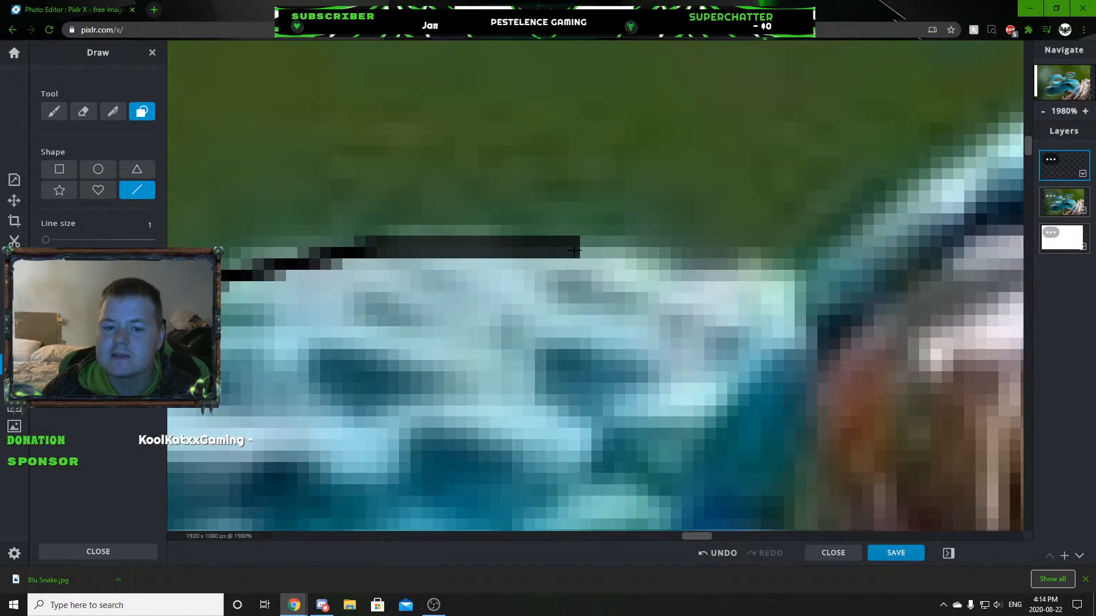
{"action": "mouse_move", "coordinate": [574, 250]}
{"action": "left_mouse_down"}
{"action": "mouse_move", "coordinate": [762, 262]}
{"action": "mouse_move", "coordinate": [826, 282]}
{"action": "left_mouse_up"}
{"action": "scroll", "coordinate": [852, 372], "scroll_direction": "down", "scroll_amount": 14}
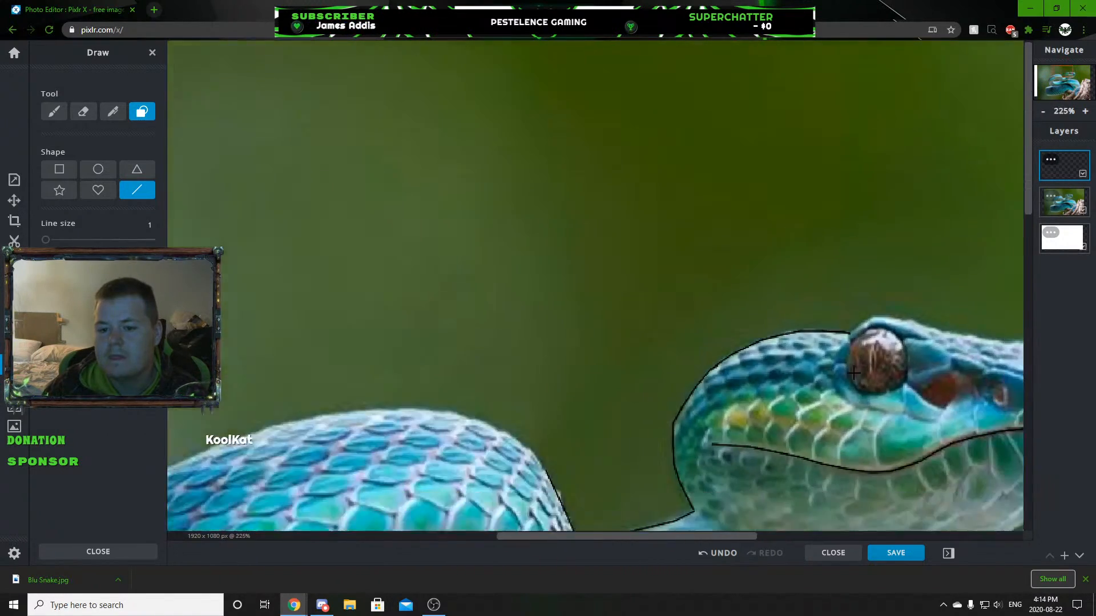
Trace the brow ridge over the top of the eye with connected black lines.
{"action": "scroll", "coordinate": [571, 319], "scroll_direction": "up", "scroll_amount": 14}
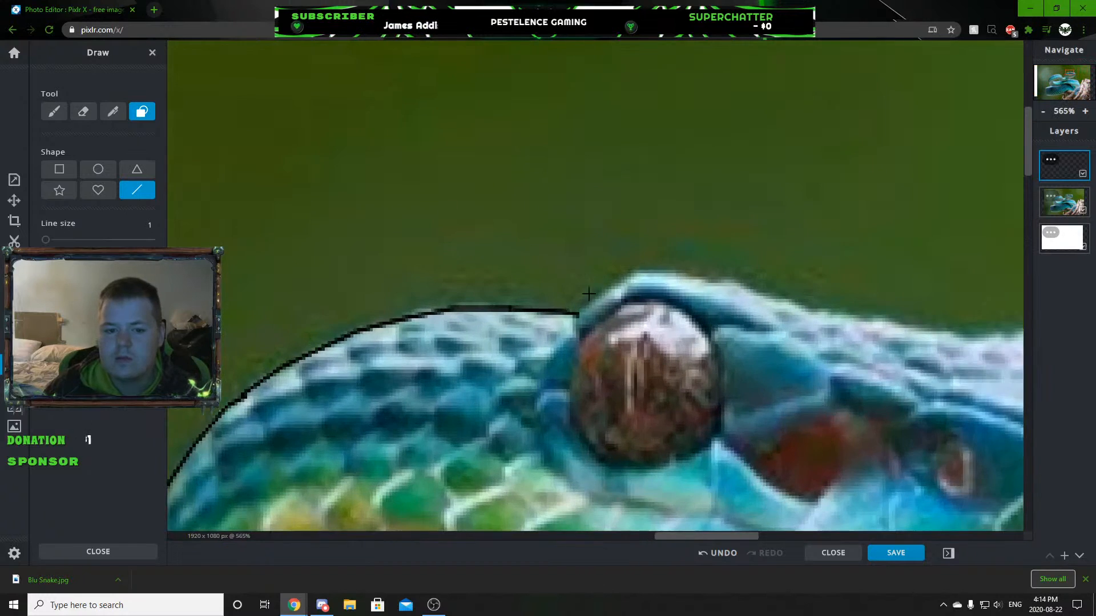
{"action": "mouse_move", "coordinate": [548, 342]}
{"action": "left_mouse_down"}
{"action": "mouse_move", "coordinate": [696, 220]}
{"action": "mouse_move", "coordinate": [846, 221]}
{"action": "mouse_move", "coordinate": [956, 255]}
{"action": "left_mouse_up"}
{"action": "scroll", "coordinate": [871, 308], "scroll_direction": "down", "scroll_amount": 10}
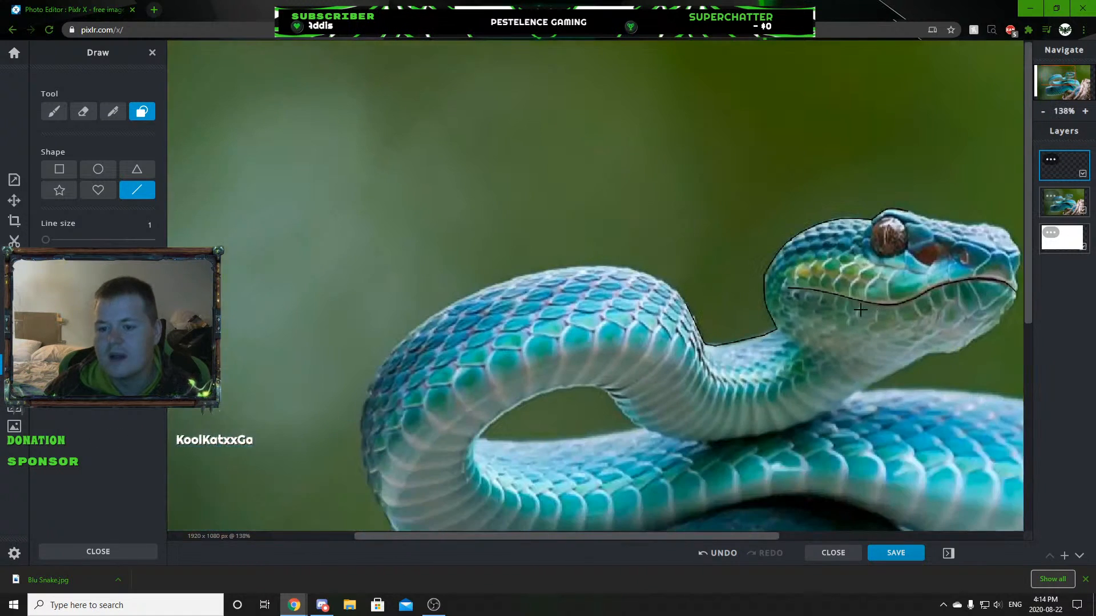
{"action": "scroll", "coordinate": [673, 334], "scroll_direction": "down", "scroll_amount": 3}
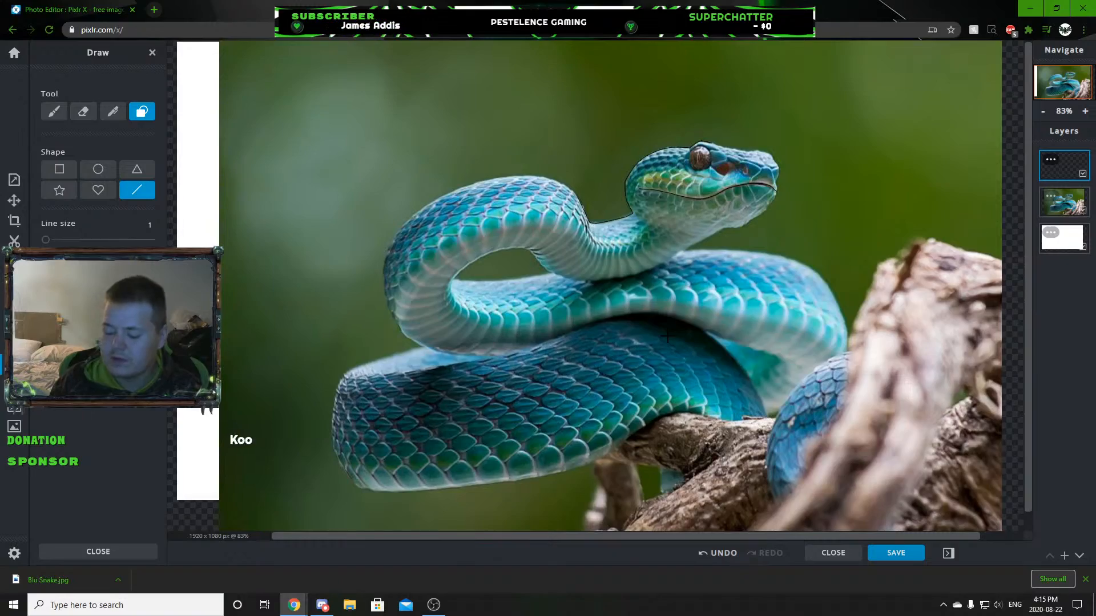
{"action": "scroll", "coordinate": [668, 336], "scroll_direction": "up", "scroll_amount": 4}
{"action": "scroll", "coordinate": [662, 331], "scroll_direction": "down", "scroll_amount": 4}
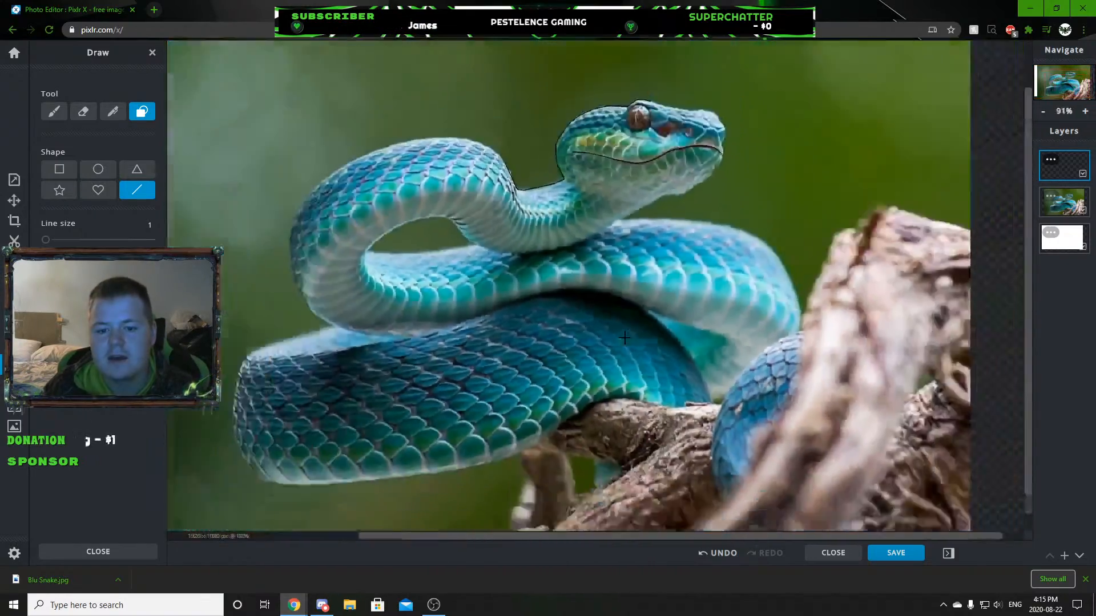
{"action": "scroll", "coordinate": [651, 329], "scroll_direction": "up", "scroll_amount": 2}
{"action": "scroll", "coordinate": [645, 320], "scroll_direction": "down", "scroll_amount": 2}
{"action": "scroll", "coordinate": [453, 167], "scroll_direction": "up", "scroll_amount": 2}
{"action": "scroll", "coordinate": [571, 194], "scroll_direction": "down", "scroll_amount": 3}
Extend the head outline from the brow along the top of the snout, following the small bump near its front.
{"action": "scroll", "coordinate": [638, 219], "scroll_direction": "up", "scroll_amount": 2}
{"action": "scroll", "coordinate": [743, 111], "scroll_direction": "up", "scroll_amount": 10}
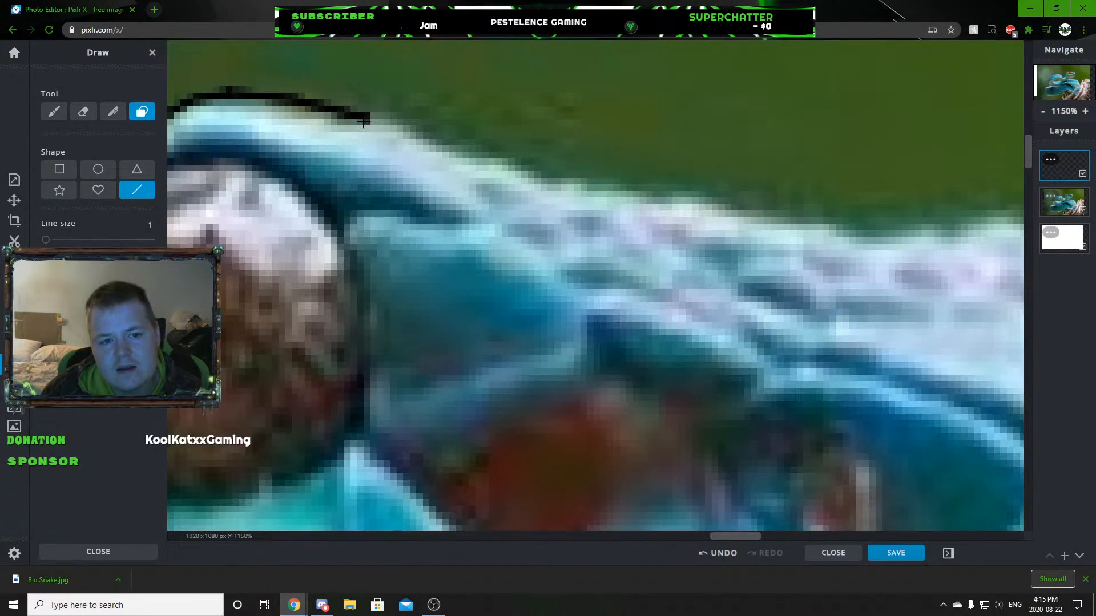
{"action": "mouse_move", "coordinate": [363, 122]}
{"action": "left_mouse_down"}
{"action": "mouse_move", "coordinate": [556, 177]}
{"action": "mouse_move", "coordinate": [908, 247]}
{"action": "left_mouse_up"}
{"action": "scroll", "coordinate": [929, 315], "scroll_direction": "down", "scroll_amount": 3}
{"action": "scroll", "coordinate": [928, 315], "scroll_direction": "down", "scroll_amount": 5}
{"action": "scroll", "coordinate": [978, 166], "scroll_direction": "up", "scroll_amount": 4}
{"action": "scroll", "coordinate": [742, 276], "scroll_direction": "up", "scroll_amount": 3}
{"action": "mouse_move", "coordinate": [659, 300]}
{"action": "left_mouse_down"}
{"action": "mouse_move", "coordinate": [735, 296]}
{"action": "mouse_move", "coordinate": [793, 278]}
{"action": "mouse_move", "coordinate": [859, 307]}
{"action": "mouse_move", "coordinate": [916, 312]}
{"action": "mouse_move", "coordinate": [990, 374]}
{"action": "left_mouse_up"}
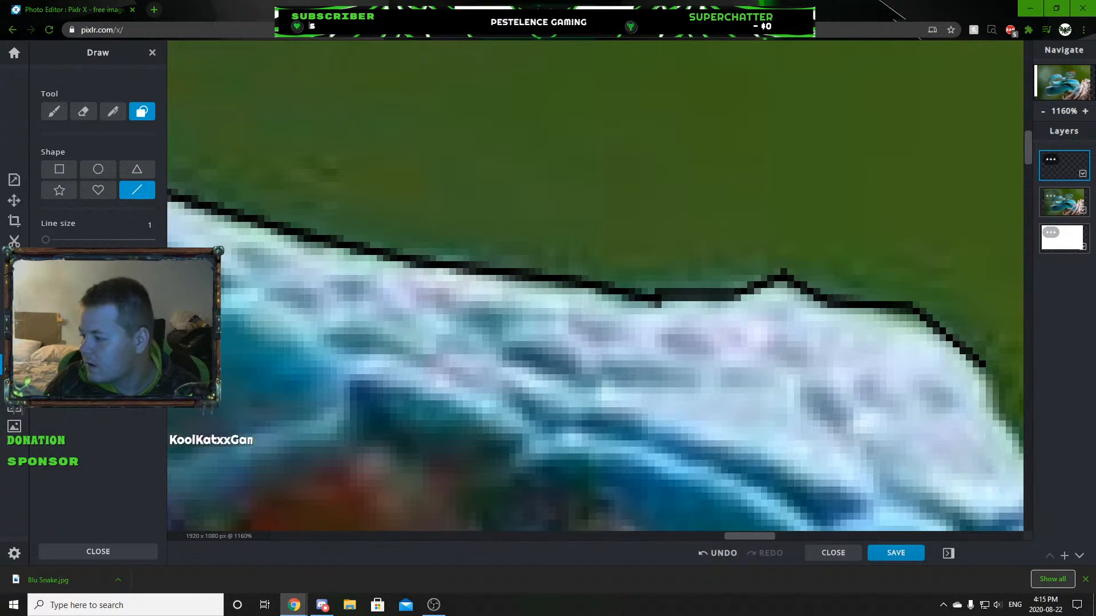
{"action": "scroll", "coordinate": [908, 314], "scroll_direction": "down", "scroll_amount": 10}
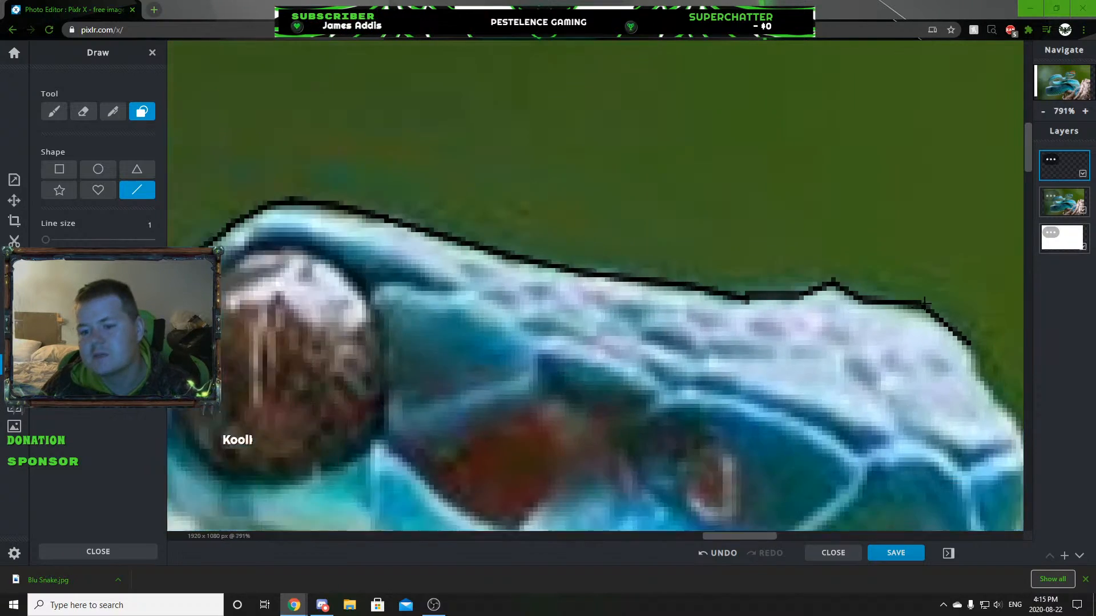
Trace the downward slope at the front of the snout from the end of the top outline.
{"action": "scroll", "coordinate": [879, 211], "scroll_direction": "up", "scroll_amount": 7}
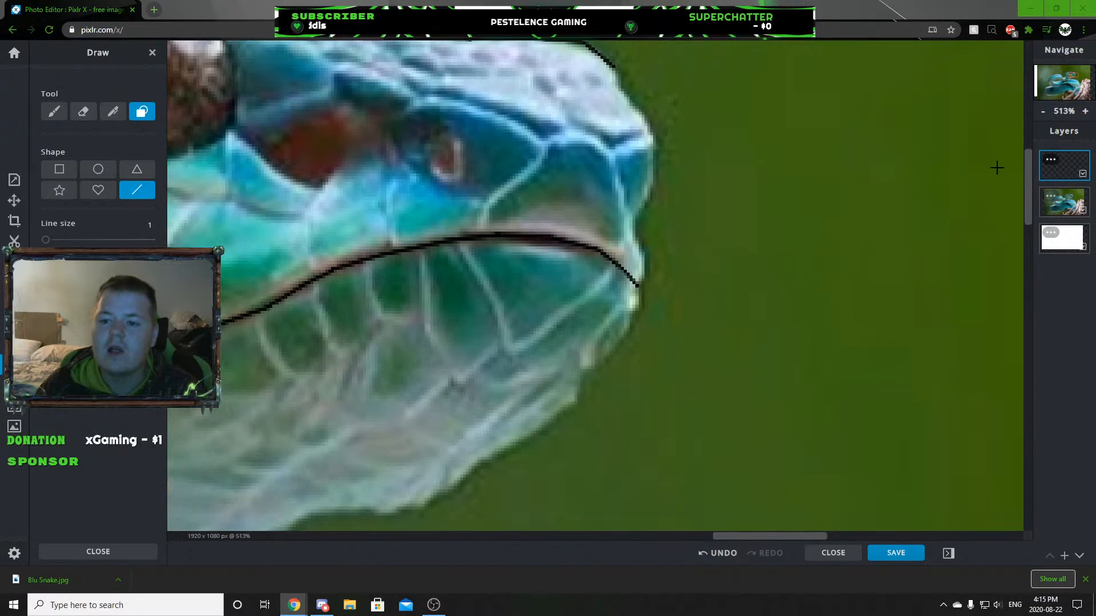
{"action": "scroll", "coordinate": [573, 221], "scroll_direction": "up", "scroll_amount": 5}
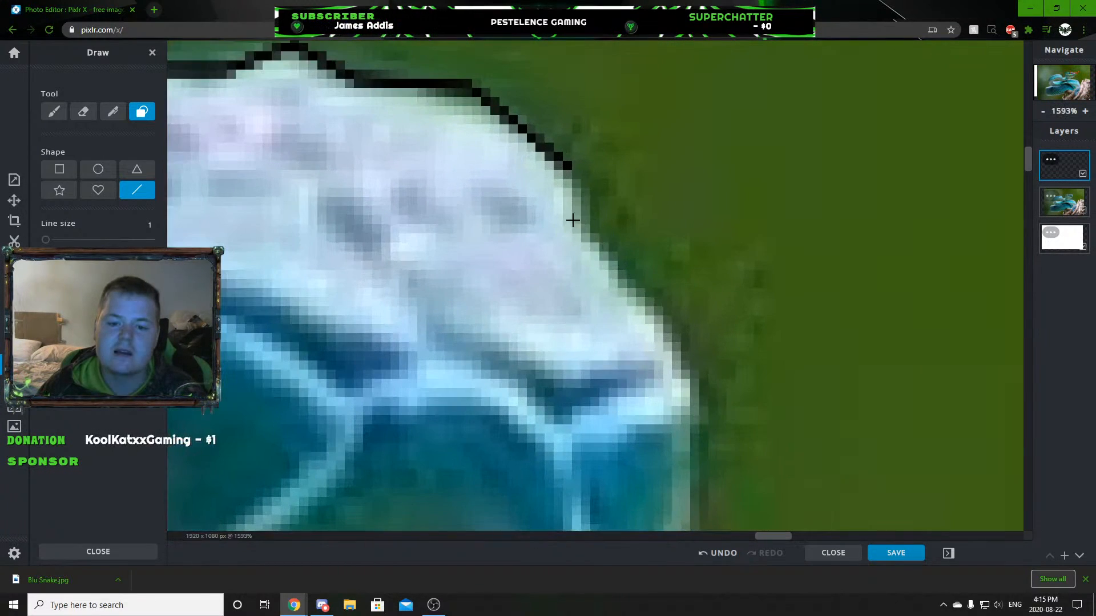
{"action": "mouse_move", "coordinate": [569, 172]}
{"action": "left_mouse_down"}
{"action": "mouse_move", "coordinate": [583, 240]}
{"action": "mouse_move", "coordinate": [677, 365]}
{"action": "mouse_move", "coordinate": [678, 342]}
{"action": "mouse_move", "coordinate": [709, 411]}
{"action": "left_mouse_up"}
{"action": "scroll", "coordinate": [709, 411], "scroll_direction": "down", "scroll_amount": 3}
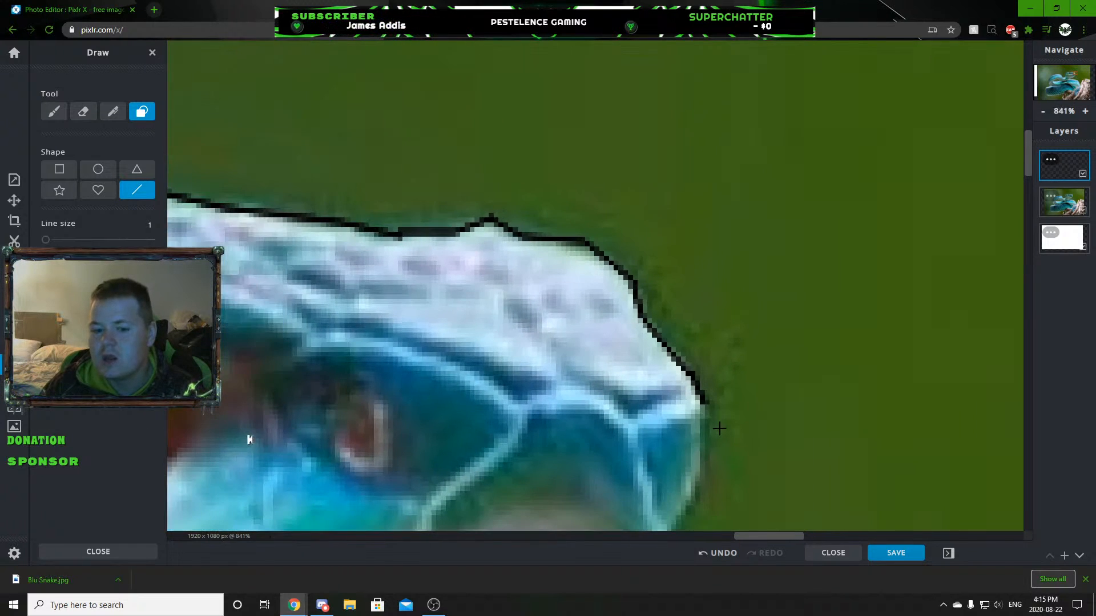
{"action": "scroll", "coordinate": [719, 428], "scroll_direction": "down", "scroll_amount": 4}
Outline the snout tip from the front end of the mouth line up to the snout slope, closing the gap.
{"action": "scroll", "coordinate": [726, 439], "scroll_direction": "up", "scroll_amount": 5}
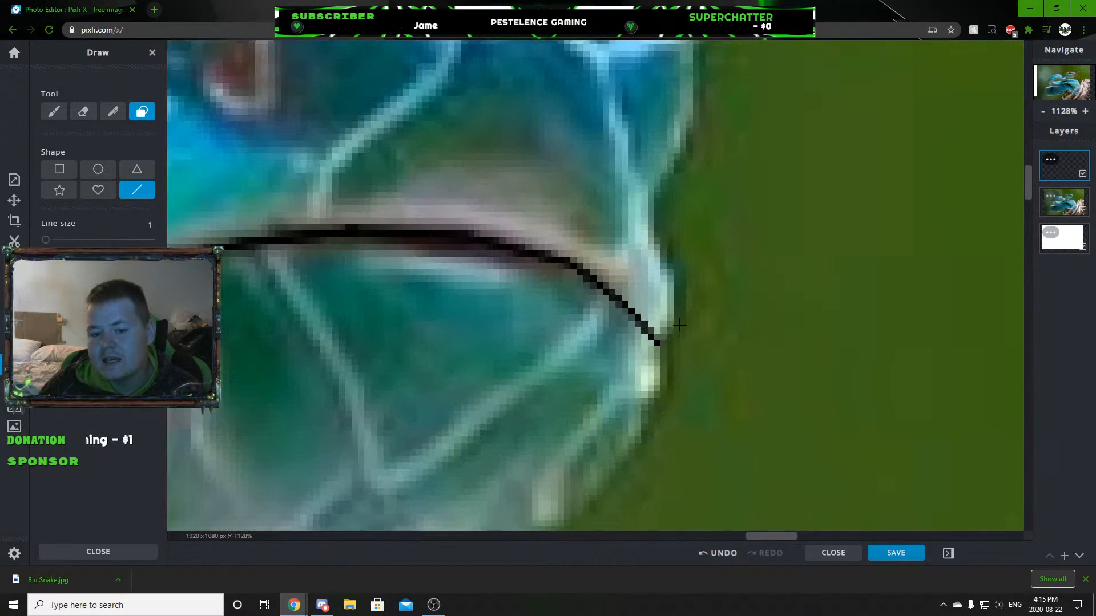
{"action": "left_click_drag", "start_coordinate": [675, 298], "coordinate": [673, 247]}
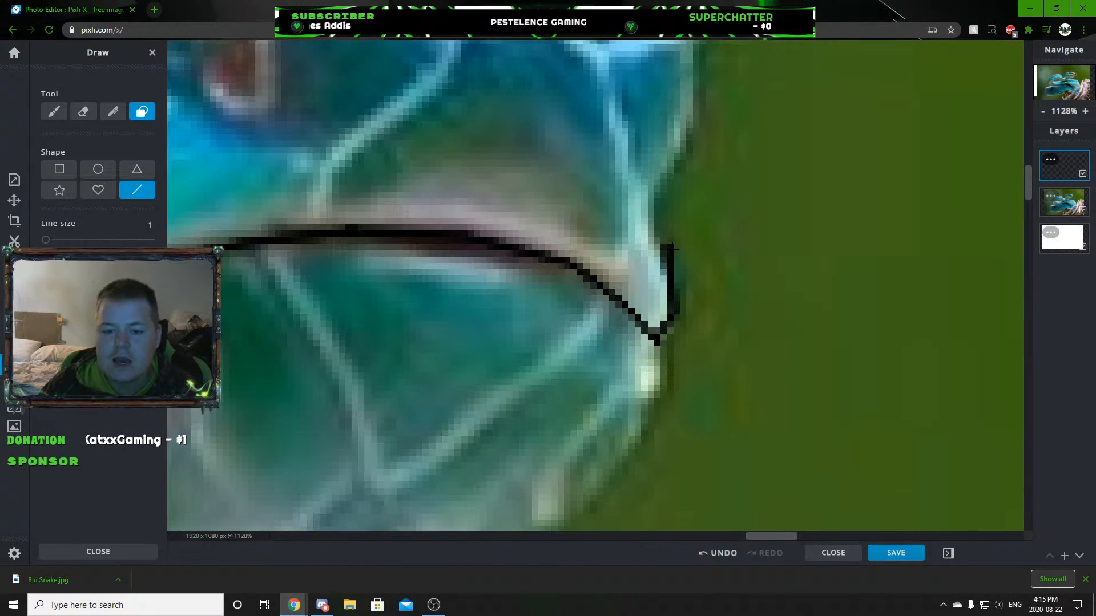
{"action": "left_click_drag", "start_coordinate": [648, 196], "coordinate": [695, 125]}
{"action": "scroll", "coordinate": [705, 140], "scroll_direction": "down", "scroll_amount": 5}
{"action": "scroll", "coordinate": [769, 83], "scroll_direction": "up", "scroll_amount": 4}
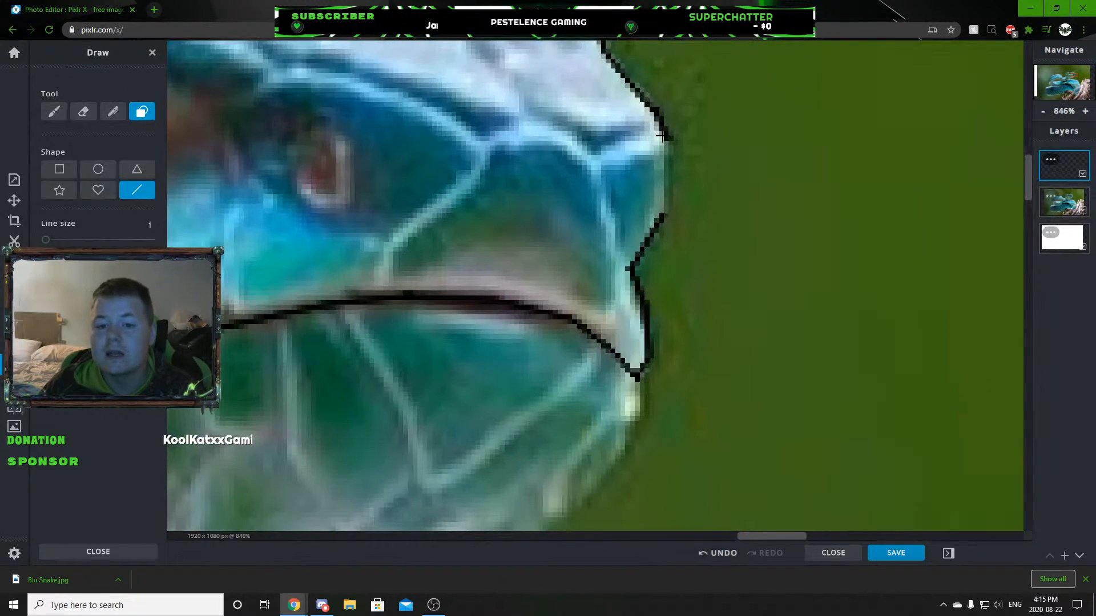
{"action": "left_click_drag", "start_coordinate": [665, 179], "coordinate": [667, 220]}
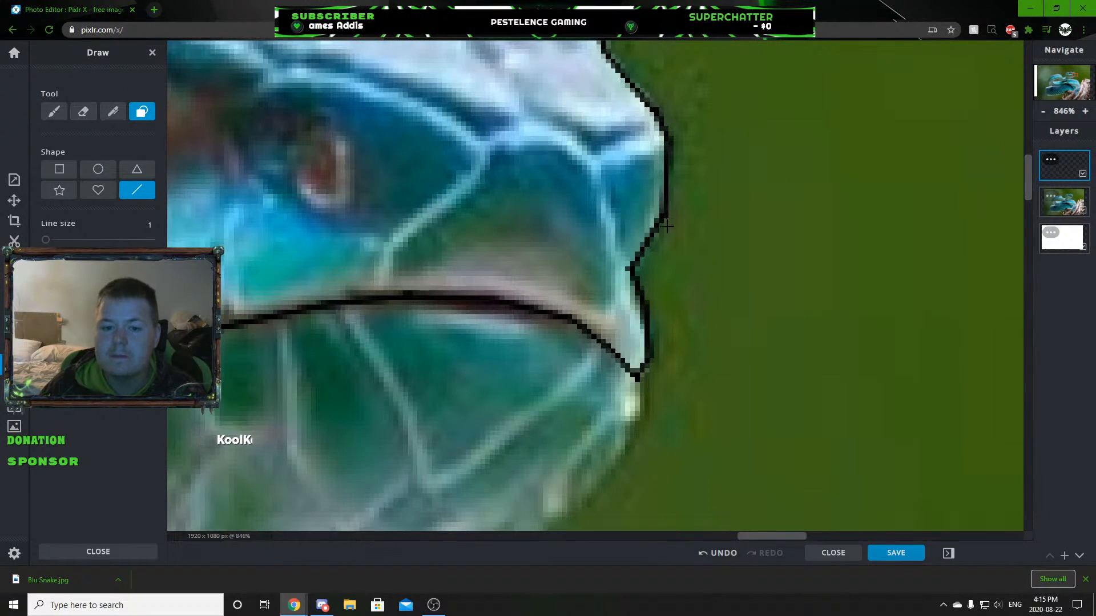
{"action": "scroll", "coordinate": [666, 225], "scroll_direction": "down", "scroll_amount": 5}
Outline the reddish pit between the eye and the nostril with short black lines.
{"action": "scroll", "coordinate": [528, 254], "scroll_direction": "up", "scroll_amount": 1}
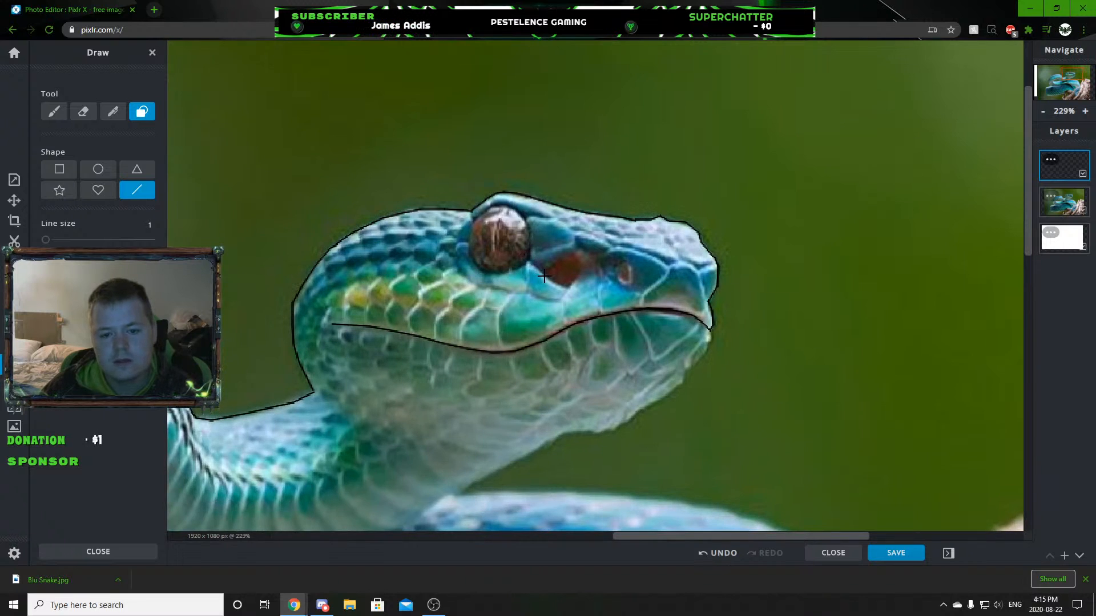
{"action": "scroll", "coordinate": [542, 276], "scroll_direction": "up", "scroll_amount": 5}
{"action": "mouse_move", "coordinate": [516, 253]}
{"action": "left_mouse_down"}
{"action": "mouse_move", "coordinate": [603, 325]}
{"action": "mouse_move", "coordinate": [639, 323]}
{"action": "mouse_move", "coordinate": [678, 278]}
{"action": "left_mouse_up"}
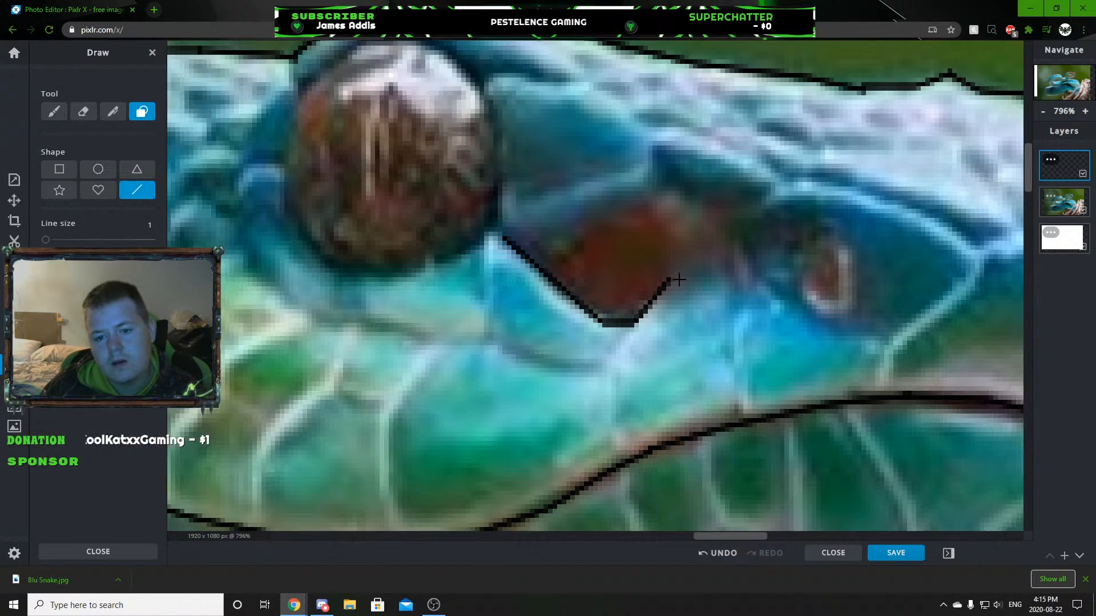
{"action": "left_click_drag", "start_coordinate": [531, 239], "coordinate": [587, 256]}
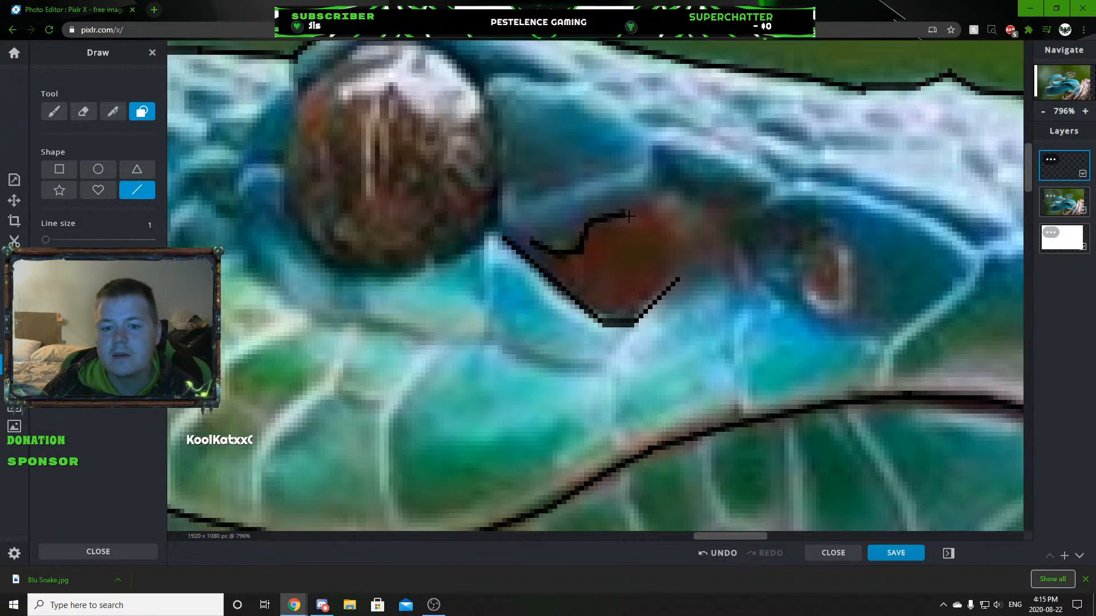
{"action": "mouse_move", "coordinate": [658, 205]}
{"action": "left_mouse_down"}
{"action": "mouse_move", "coordinate": [674, 185]}
{"action": "mouse_move", "coordinate": [753, 203]}
{"action": "left_mouse_up"}
{"action": "scroll", "coordinate": [662, 334], "scroll_direction": "down", "scroll_amount": 10}
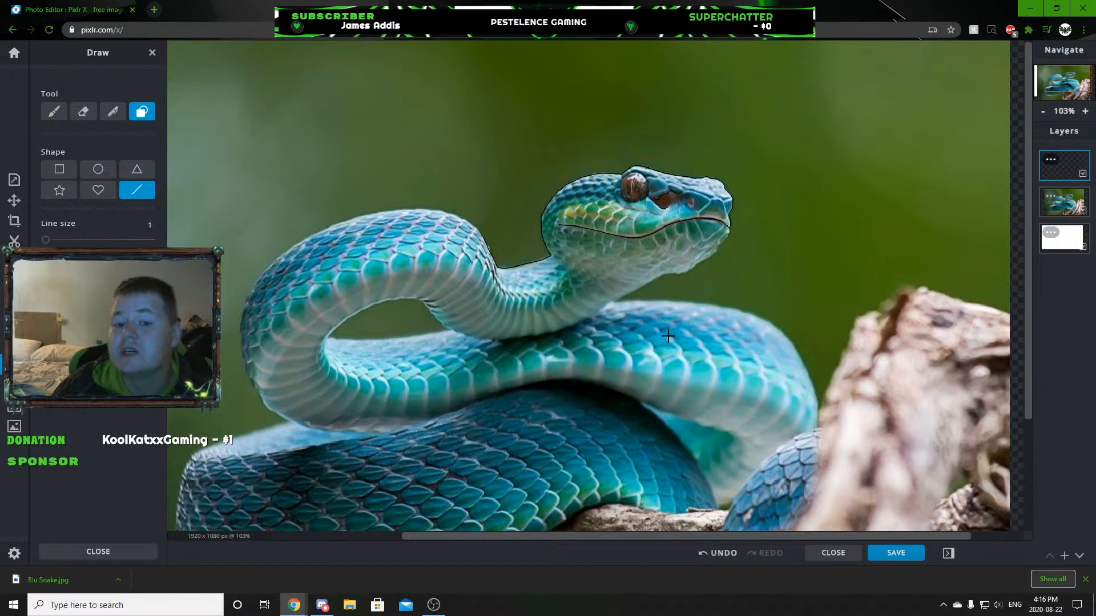
{"action": "scroll", "coordinate": [620, 268], "scroll_direction": "down", "scroll_amount": 3}
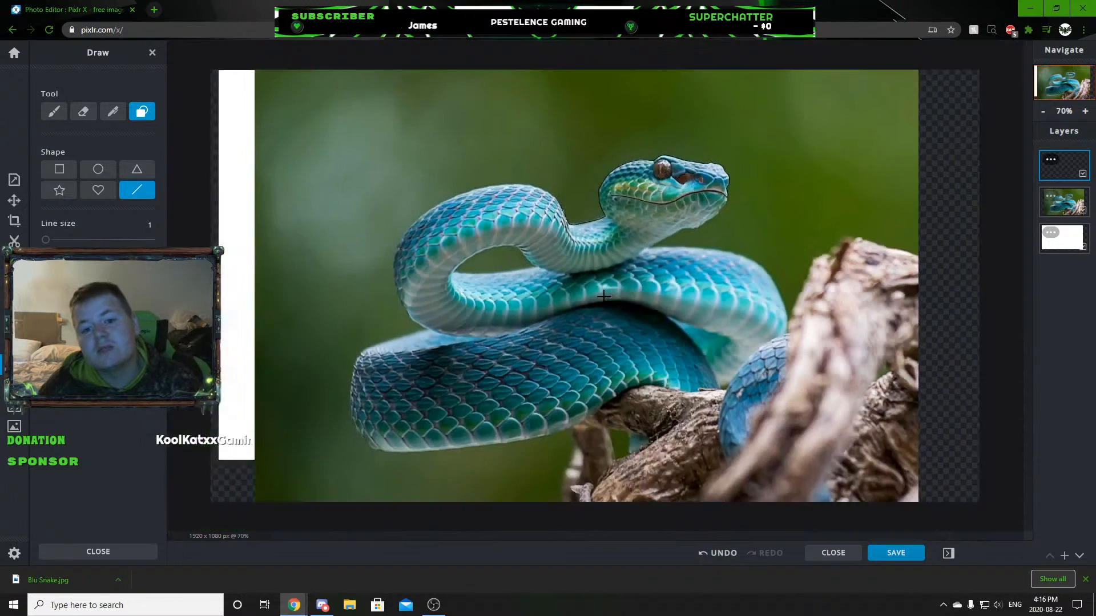
{"action": "scroll", "coordinate": [620, 269], "scroll_direction": "up", "scroll_amount": 8}
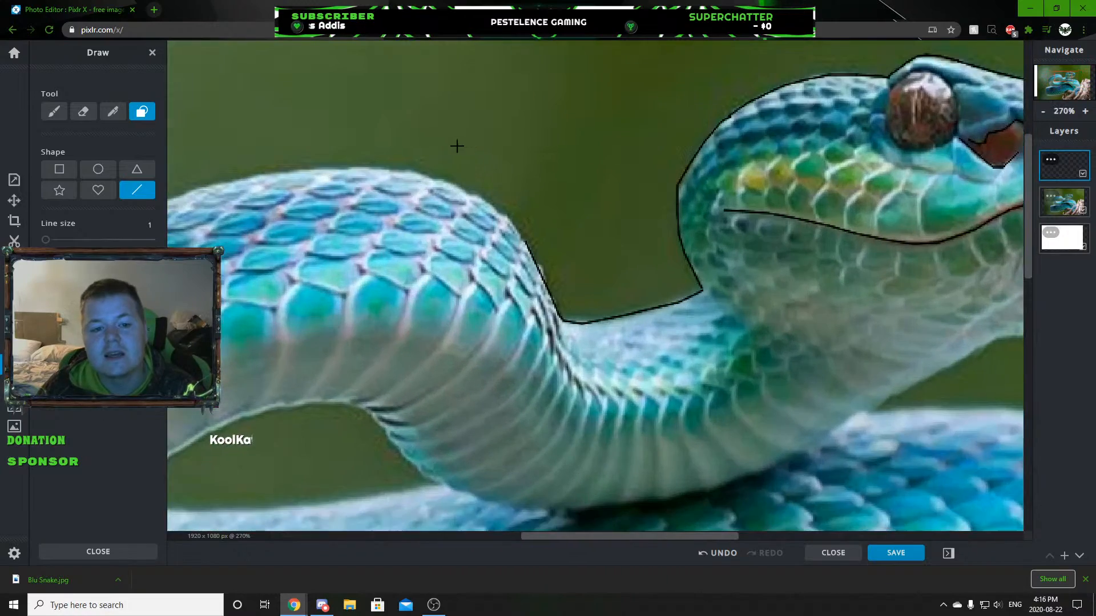
{"action": "scroll", "coordinate": [402, 162], "scroll_direction": "down", "scroll_amount": 6}
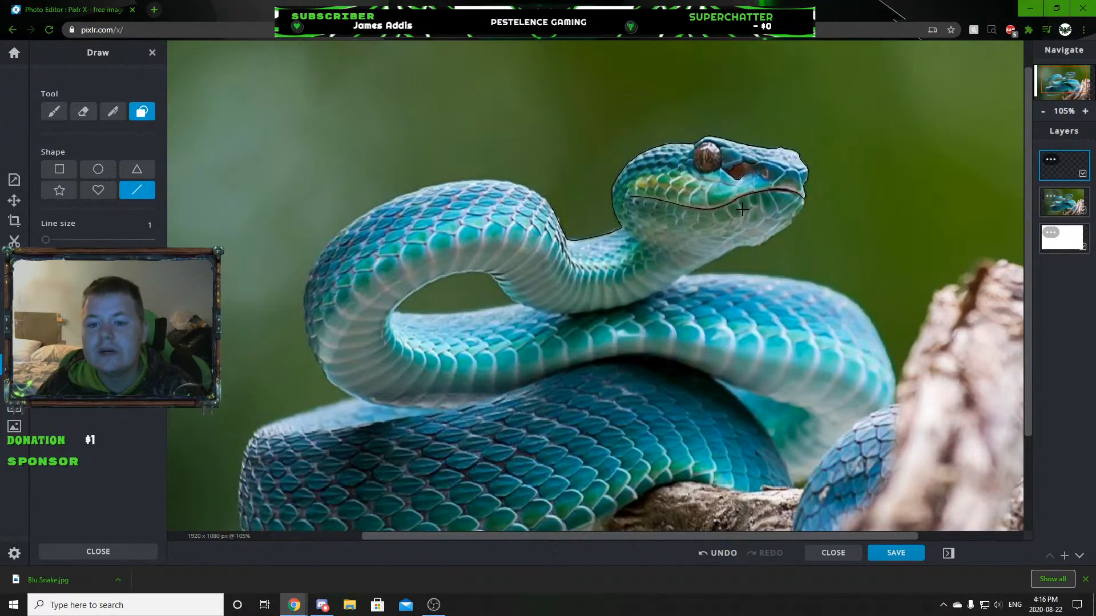
Trace the upper edge of the eye beneath the brow and continue along its front side down to the pit outline's rear corner.
{"action": "scroll", "coordinate": [729, 131], "scroll_direction": "up", "scroll_amount": 6}
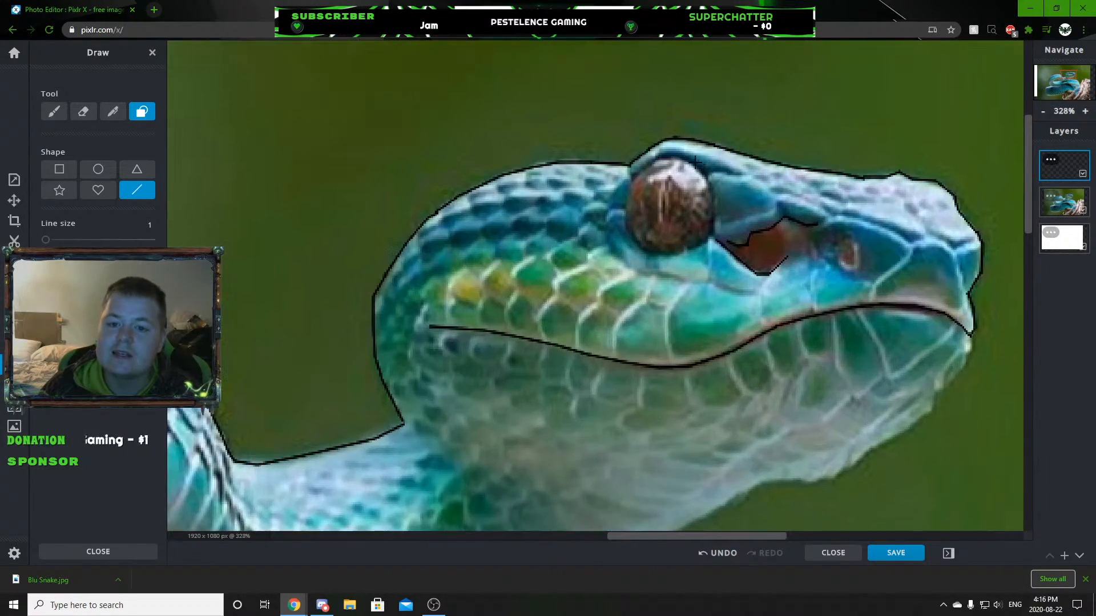
{"action": "scroll", "coordinate": [619, 179], "scroll_direction": "up", "scroll_amount": 6}
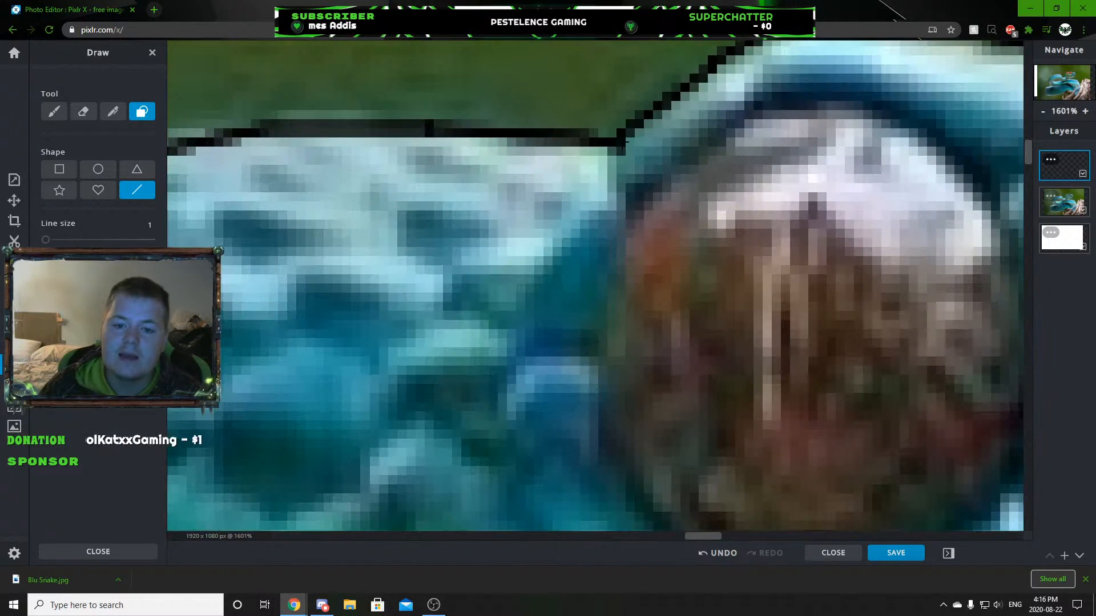
{"action": "mouse_move", "coordinate": [613, 186]}
{"action": "left_mouse_down"}
{"action": "mouse_move", "coordinate": [631, 235]}
{"action": "mouse_move", "coordinate": [655, 185]}
{"action": "mouse_move", "coordinate": [727, 128]}
{"action": "mouse_move", "coordinate": [832, 90]}
{"action": "mouse_move", "coordinate": [888, 104]}
{"action": "mouse_move", "coordinate": [958, 166]}
{"action": "left_mouse_up"}
{"action": "scroll", "coordinate": [931, 251], "scroll_direction": "down", "scroll_amount": 7}
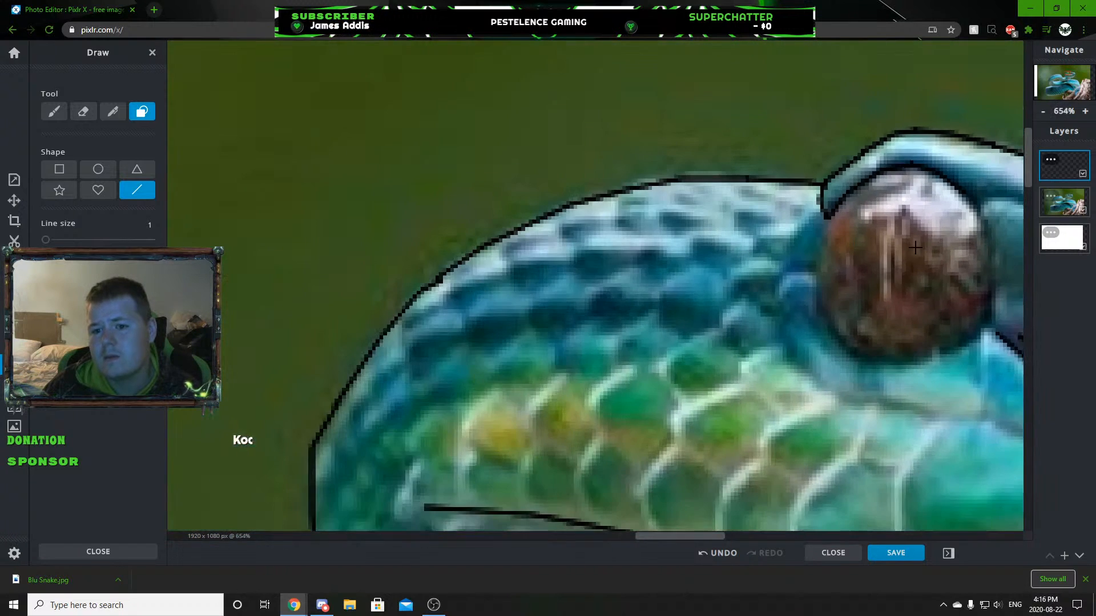
{"action": "scroll", "coordinate": [961, 290], "scroll_direction": "up", "scroll_amount": 5}
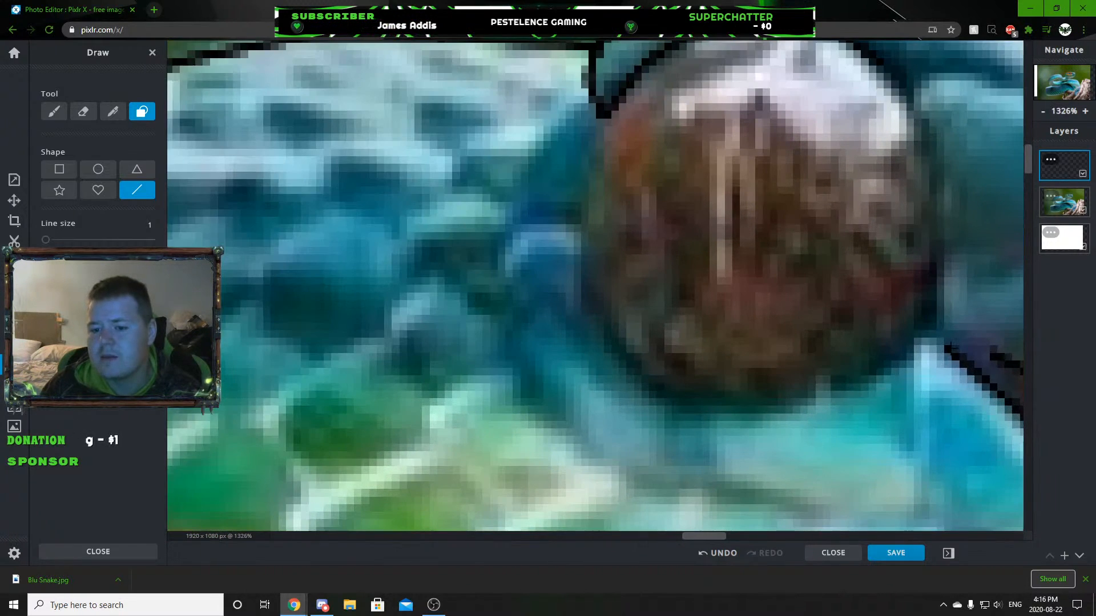
{"action": "mouse_move", "coordinate": [939, 305]}
{"action": "left_mouse_down"}
{"action": "mouse_move", "coordinate": [952, 194]}
{"action": "mouse_move", "coordinate": [917, 100]}
{"action": "left_mouse_up"}
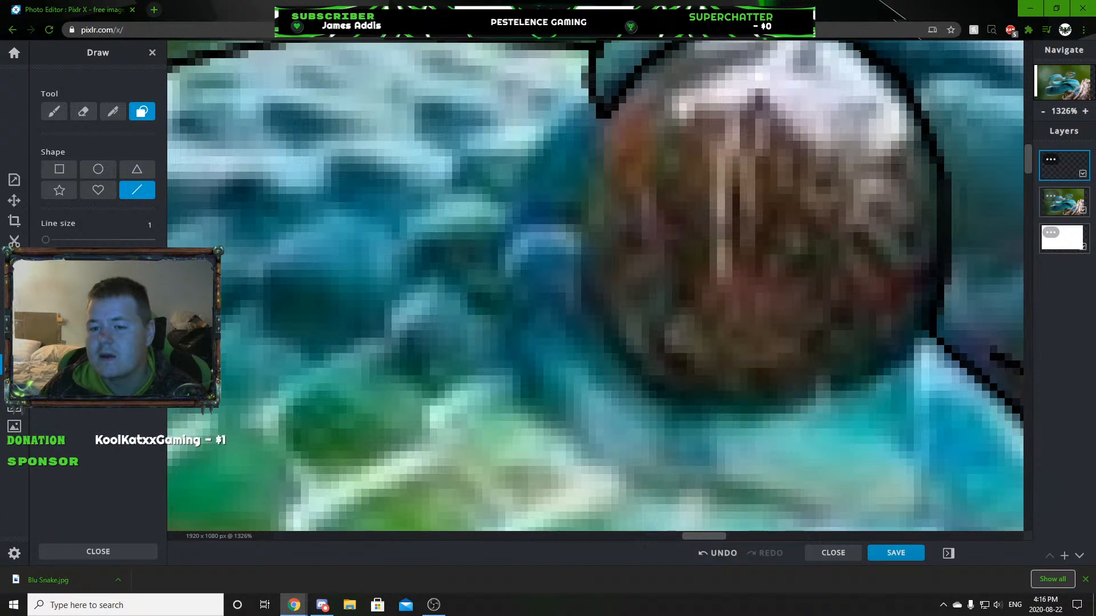
{"action": "scroll", "coordinate": [858, 243], "scroll_direction": "down", "scroll_amount": 6}
{"action": "scroll", "coordinate": [858, 243], "scroll_direction": "down", "scroll_amount": 2}
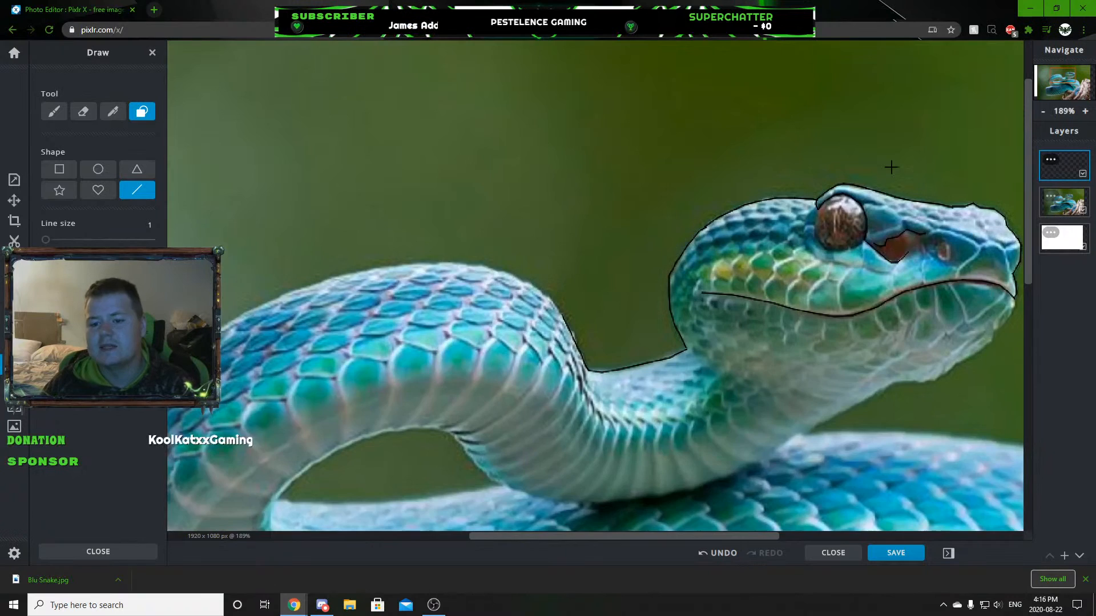
Draw a short crease line forward from the upper front edge of the eye.
{"action": "scroll", "coordinate": [888, 171], "scroll_direction": "up", "scroll_amount": 8}
{"action": "mouse_move", "coordinate": [610, 228]}
{"action": "left_mouse_down"}
{"action": "mouse_move", "coordinate": [685, 260]}
{"action": "mouse_move", "coordinate": [842, 277]}
{"action": "left_mouse_up"}
{"action": "scroll", "coordinate": [843, 280], "scroll_direction": "down", "scroll_amount": 3}
{"action": "scroll", "coordinate": [863, 338], "scroll_direction": "down", "scroll_amount": 5}
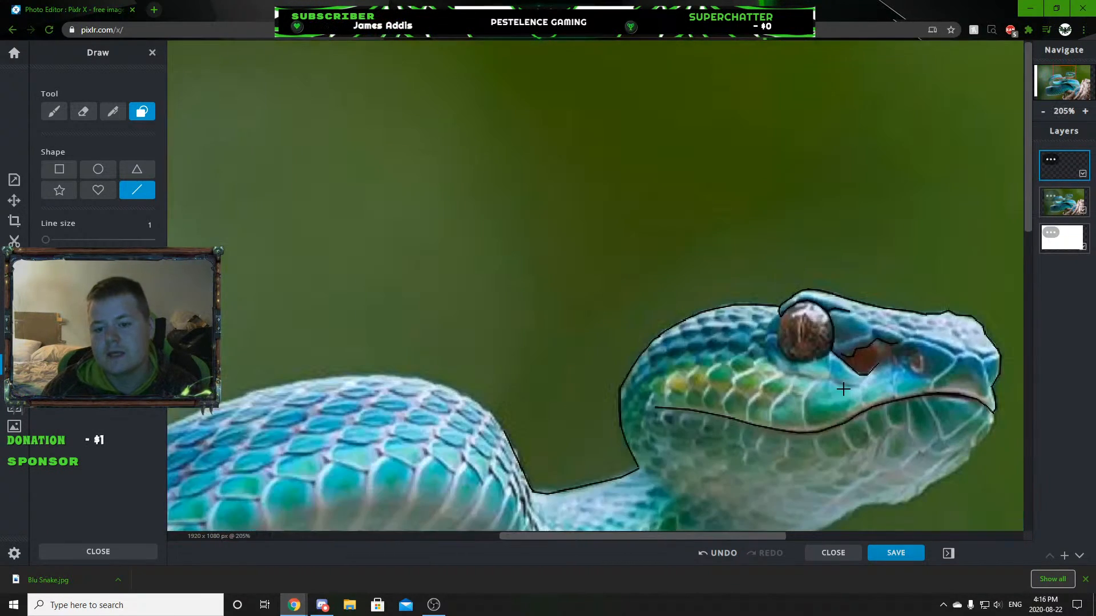
Trace the rear and lower edges of the eye round to its front corner, closing the eye outline.
{"action": "scroll", "coordinate": [803, 240], "scroll_direction": "up", "scroll_amount": 3}
{"action": "scroll", "coordinate": [803, 240], "scroll_direction": "up", "scroll_amount": 4}
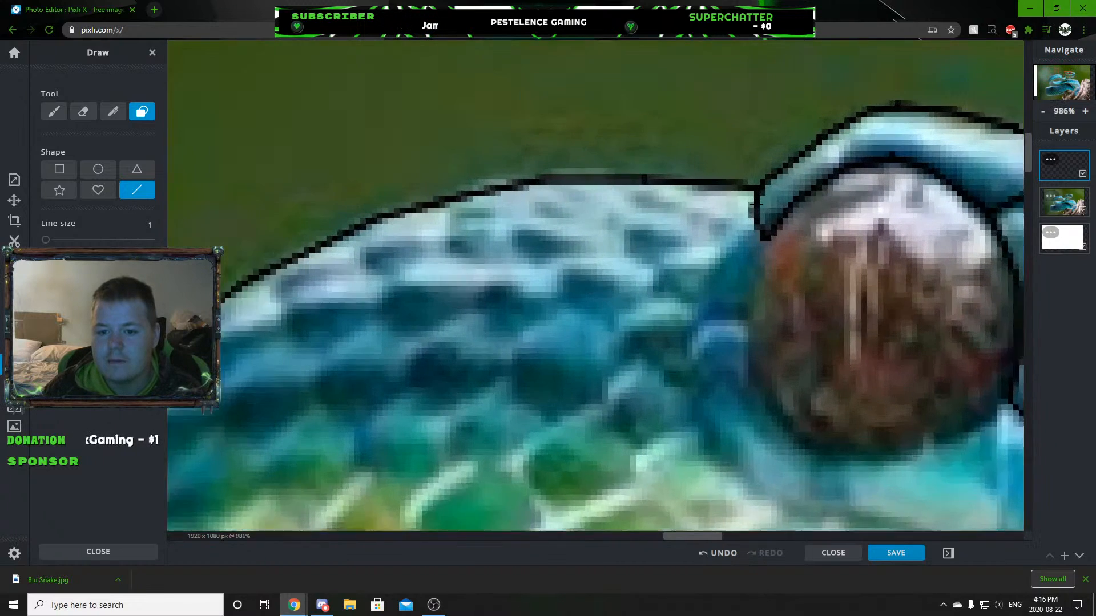
{"action": "mouse_move", "coordinate": [769, 246]}
{"action": "left_mouse_down"}
{"action": "mouse_move", "coordinate": [747, 351]}
{"action": "mouse_move", "coordinate": [779, 451]}
{"action": "mouse_move", "coordinate": [886, 491]}
{"action": "mouse_move", "coordinate": [934, 489]}
{"action": "left_mouse_up"}
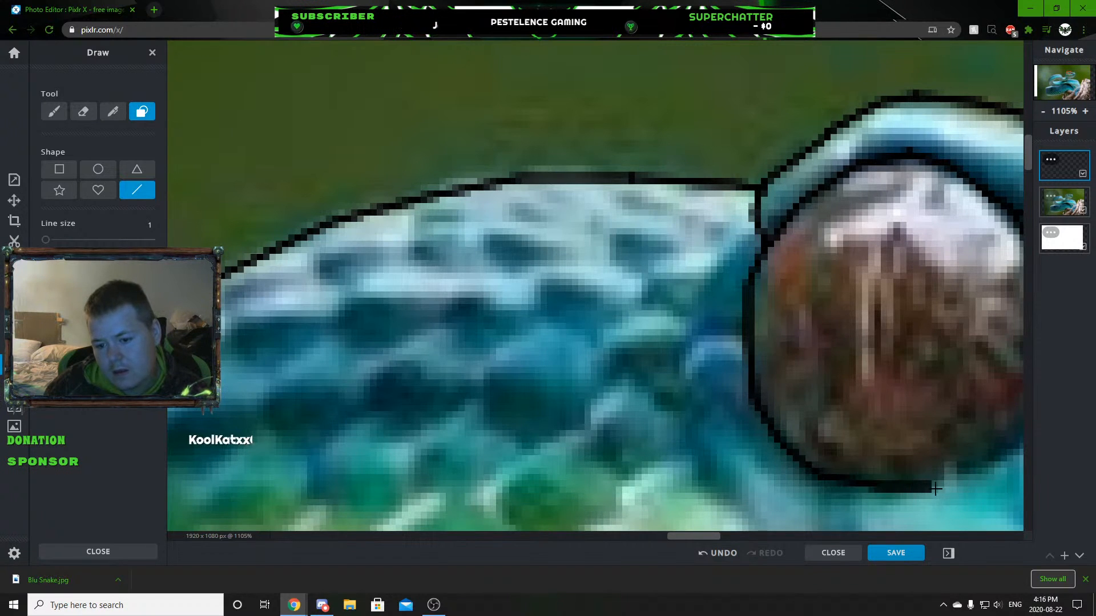
{"action": "scroll", "coordinate": [993, 471], "scroll_direction": "down", "scroll_amount": 4}
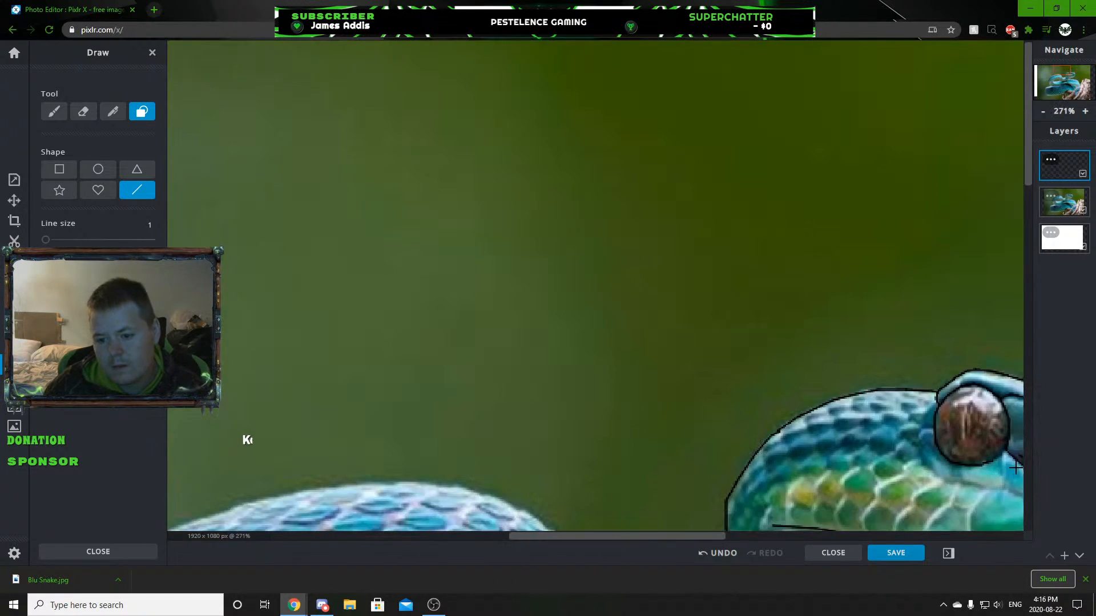
{"action": "scroll", "coordinate": [894, 423], "scroll_direction": "up", "scroll_amount": 6}
{"action": "mouse_move", "coordinate": [894, 423]}
{"action": "left_mouse_down"}
{"action": "mouse_move", "coordinate": [919, 386]}
{"action": "mouse_move", "coordinate": [978, 351]}
{"action": "left_mouse_up"}
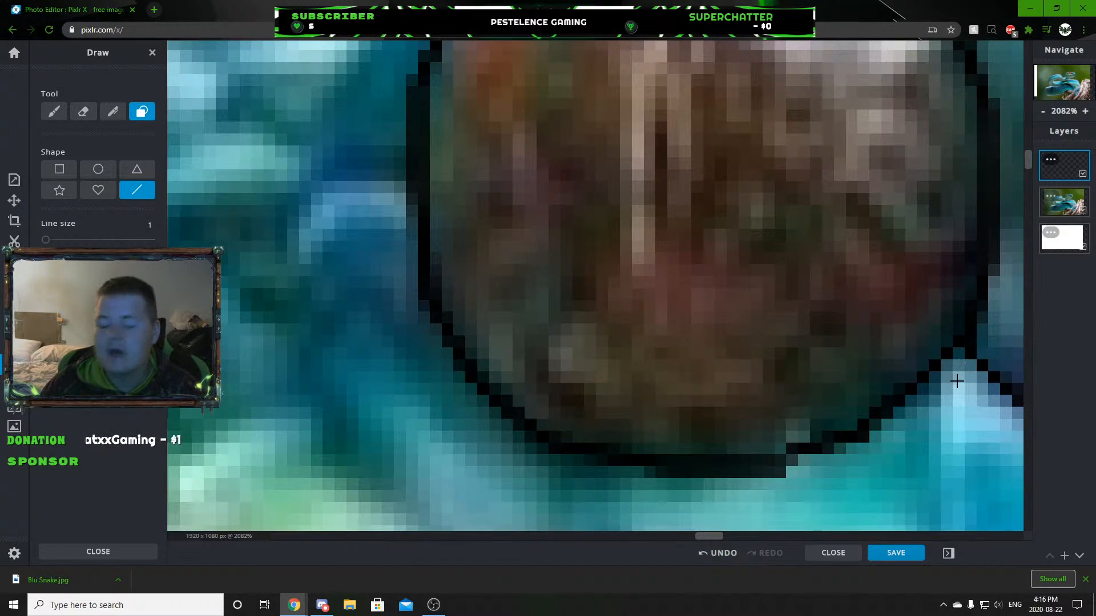
{"action": "scroll", "coordinate": [921, 267], "scroll_direction": "down", "scroll_amount": 8}
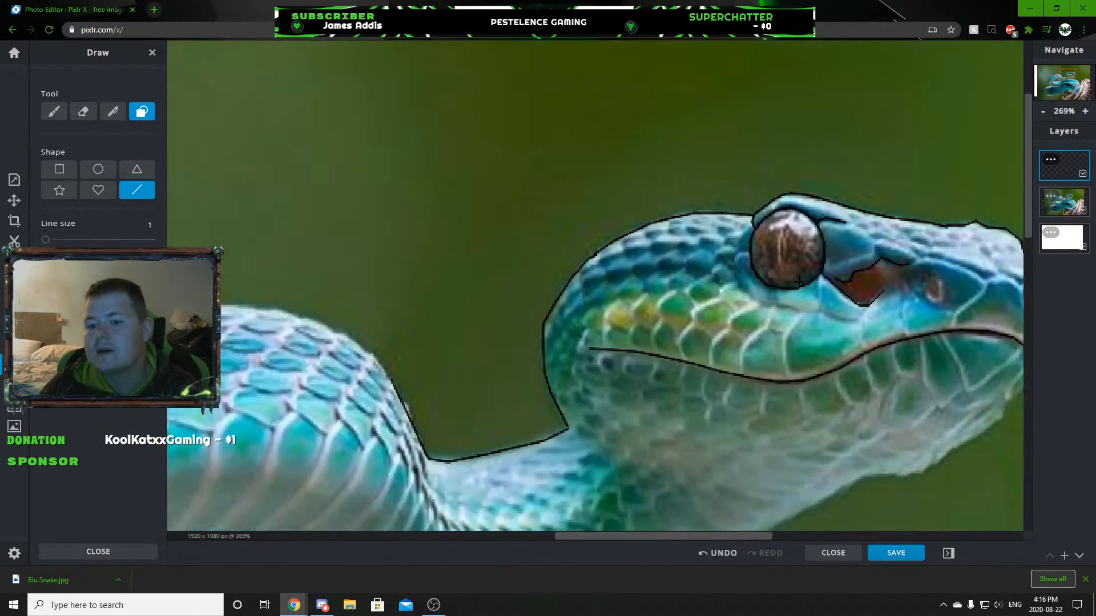
{"action": "scroll", "coordinate": [828, 320], "scroll_direction": "up", "scroll_amount": 7}
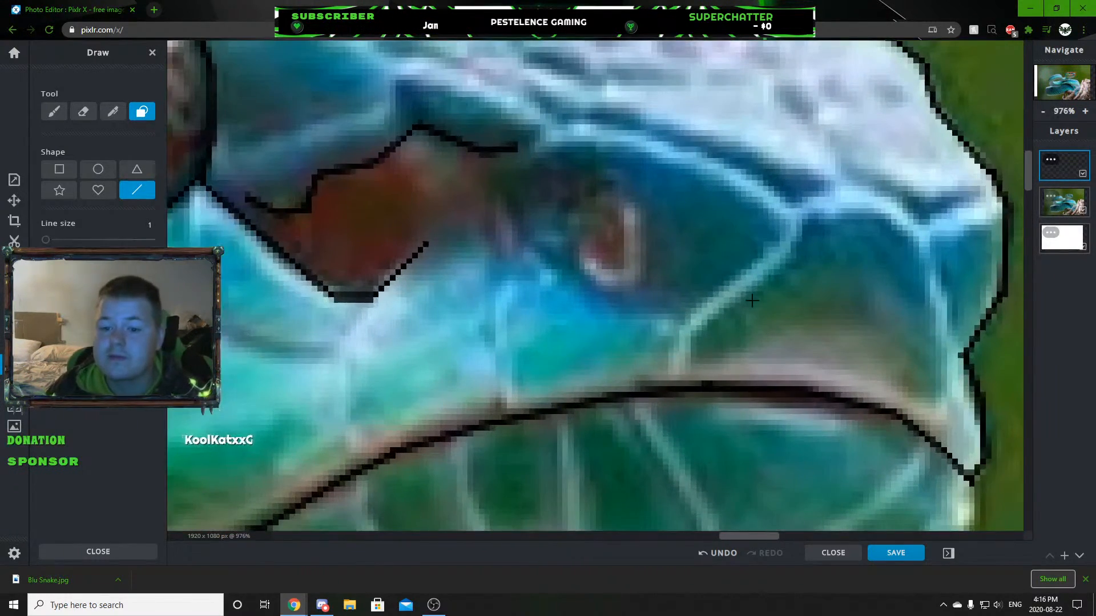
Outline the large front scale of the upper lip, from the mouth line up over its rounded top and back down to the mouth.
{"action": "scroll", "coordinate": [752, 301], "scroll_direction": "up", "scroll_amount": 2}
{"action": "mouse_move", "coordinate": [652, 441]}
{"action": "left_mouse_down"}
{"action": "mouse_move", "coordinate": [663, 369]}
{"action": "mouse_move", "coordinate": [709, 301]}
{"action": "mouse_move", "coordinate": [732, 302]}
{"action": "mouse_move", "coordinate": [805, 240]}
{"action": "mouse_move", "coordinate": [854, 183]}
{"action": "mouse_move", "coordinate": [875, 127]}
{"action": "left_mouse_up"}
{"action": "scroll", "coordinate": [875, 127], "scroll_direction": "down", "scroll_amount": 3}
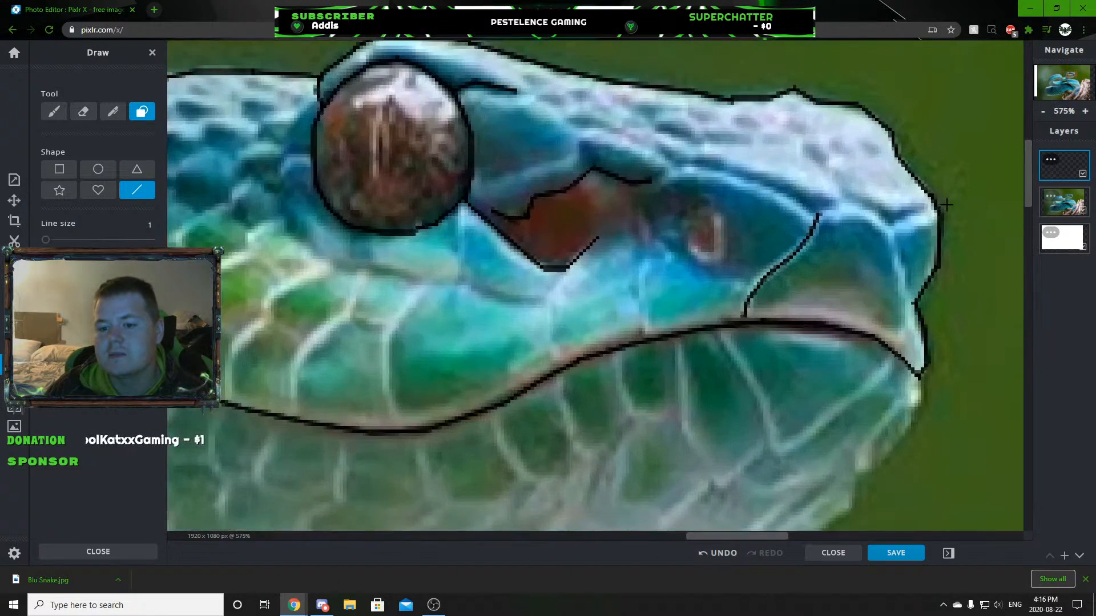
{"action": "scroll", "coordinate": [945, 204], "scroll_direction": "up", "scroll_amount": 3}
{"action": "mouse_move", "coordinate": [710, 221]}
{"action": "left_mouse_down"}
{"action": "mouse_move", "coordinate": [768, 214]}
{"action": "mouse_move", "coordinate": [817, 227]}
{"action": "mouse_move", "coordinate": [853, 259]}
{"action": "mouse_move", "coordinate": [888, 379]}
{"action": "left_mouse_up"}
{"action": "scroll", "coordinate": [896, 416], "scroll_direction": "down", "scroll_amount": 5}
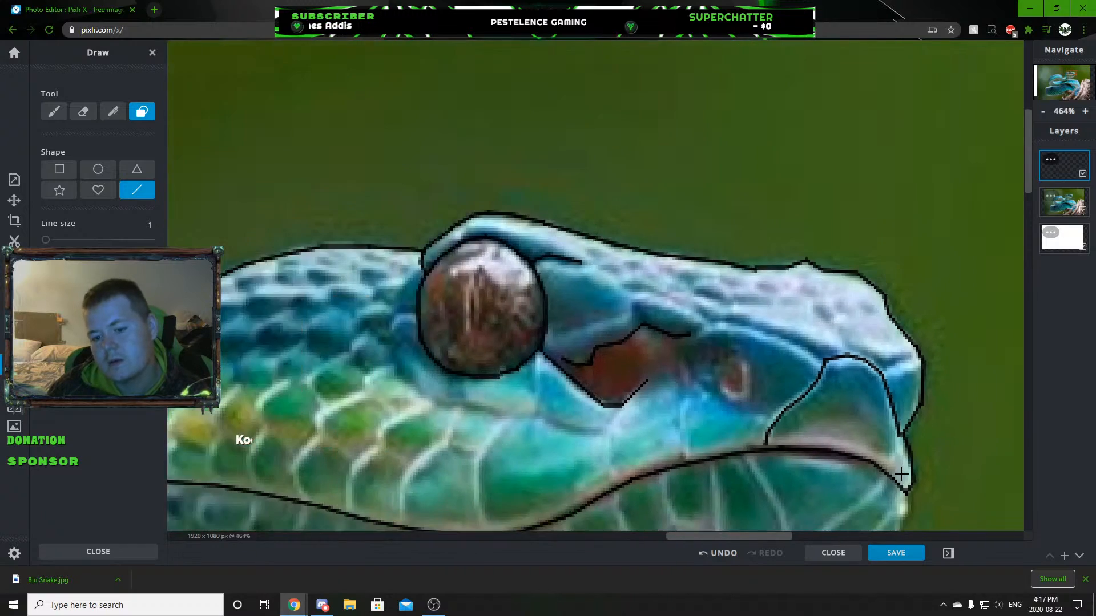
{"action": "scroll", "coordinate": [894, 473], "scroll_direction": "up", "scroll_amount": 4}
{"action": "left_click_drag", "start_coordinate": [883, 471], "coordinate": [905, 411]}
{"action": "scroll", "coordinate": [902, 440], "scroll_direction": "down", "scroll_amount": 4}
{"action": "scroll", "coordinate": [866, 442], "scroll_direction": "down", "scroll_amount": 4}
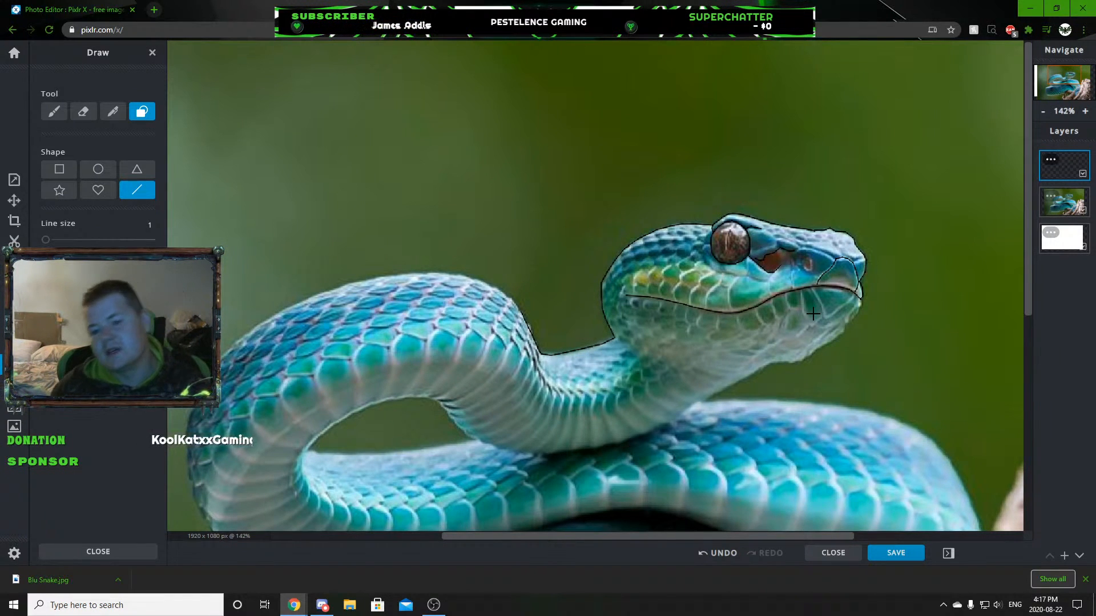
Trace the ridge above the nostril from the top end of the pit outline to the front lip scale.
{"action": "scroll", "coordinate": [805, 253], "scroll_direction": "up", "scroll_amount": 6}
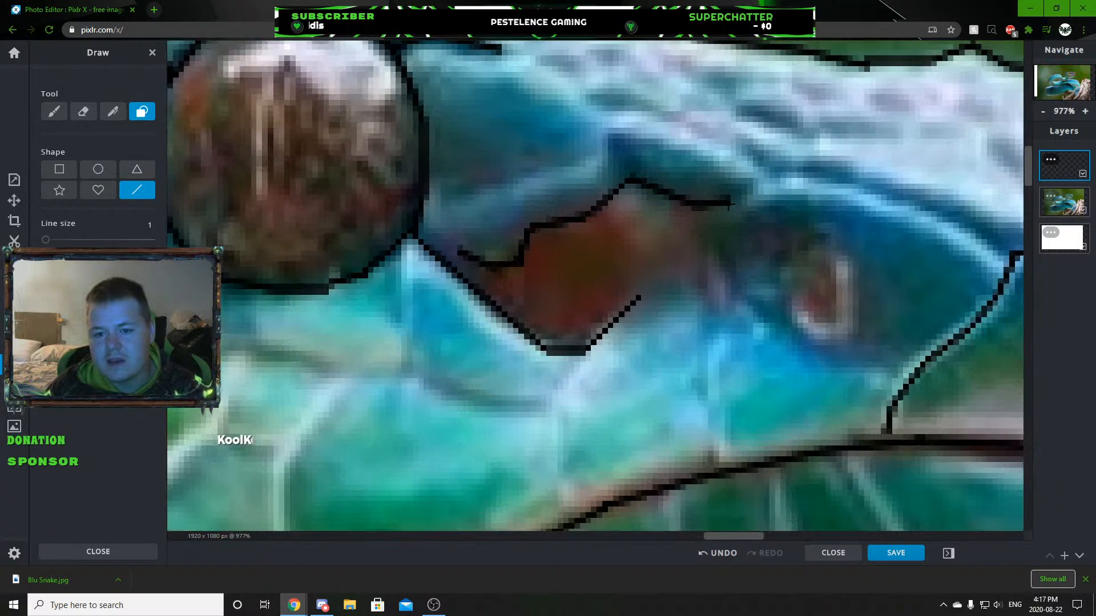
{"action": "mouse_move", "coordinate": [729, 202]}
{"action": "left_mouse_down"}
{"action": "mouse_move", "coordinate": [836, 188]}
{"action": "mouse_move", "coordinate": [1014, 280]}
{"action": "mouse_move", "coordinate": [1005, 267]}
{"action": "left_mouse_up"}
{"action": "scroll", "coordinate": [912, 343], "scroll_direction": "down", "scroll_amount": 6}
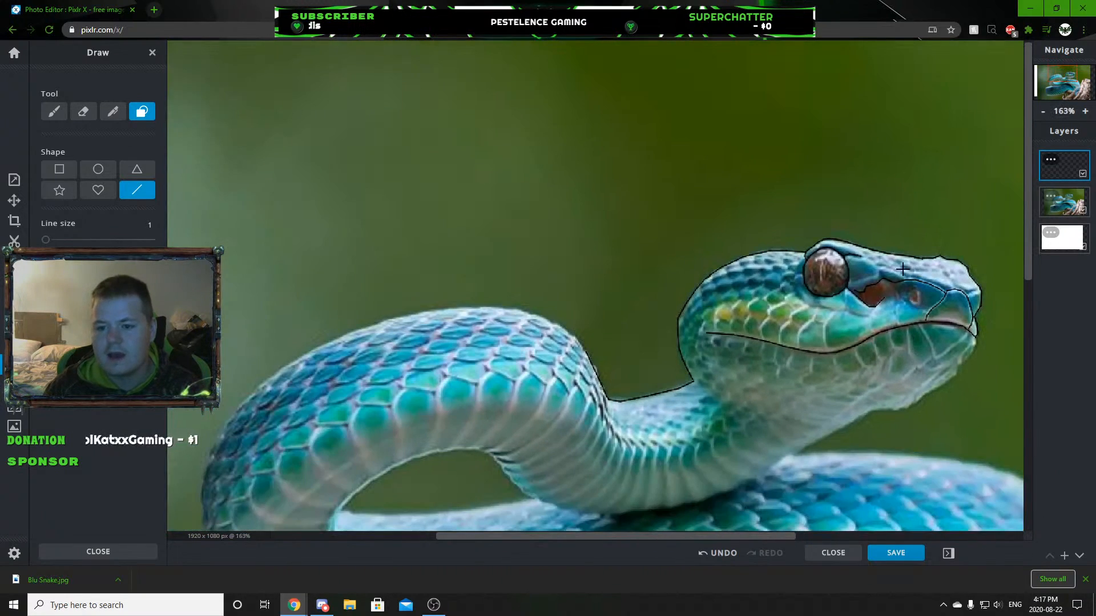
Extend the crease line from the front of the eye along the upper snout and join it to the ridge line above the nostril.
{"action": "scroll", "coordinate": [904, 268], "scroll_direction": "up", "scroll_amount": 3}
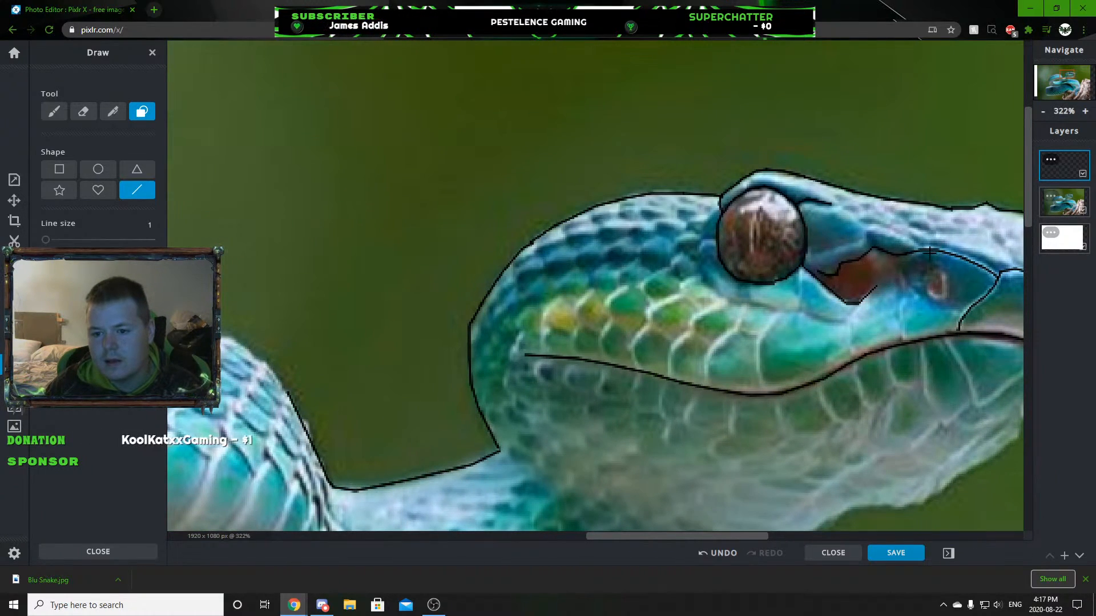
{"action": "scroll", "coordinate": [839, 208], "scroll_direction": "up", "scroll_amount": 4}
{"action": "left_click_drag", "start_coordinate": [826, 201], "coordinate": [992, 282]}
{"action": "scroll", "coordinate": [992, 281], "scroll_direction": "down", "scroll_amount": 8}
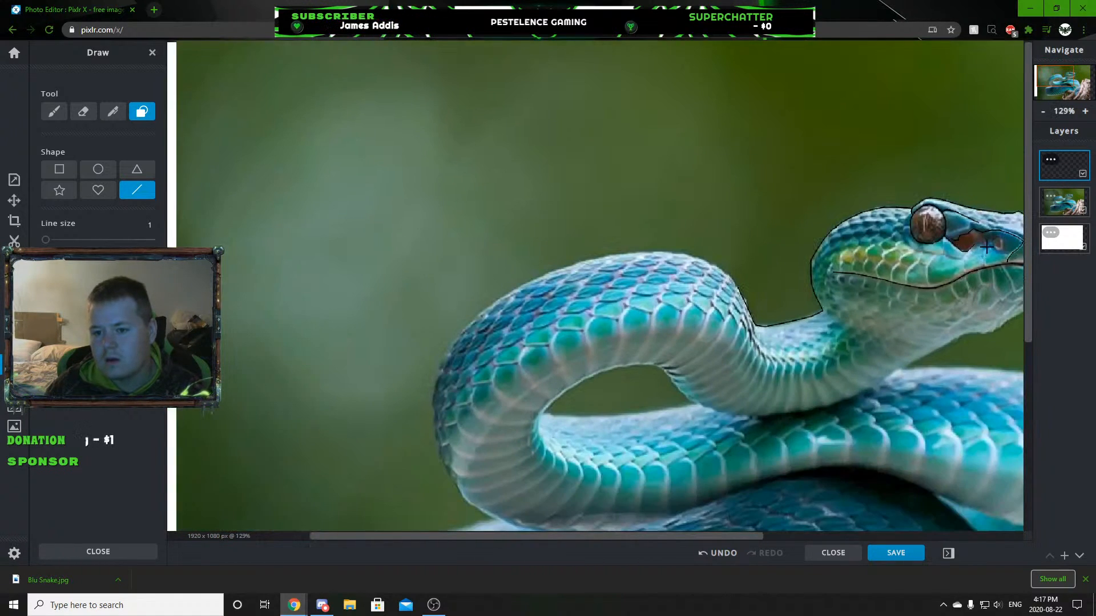
{"action": "scroll", "coordinate": [986, 247], "scroll_direction": "down", "scroll_amount": 4}
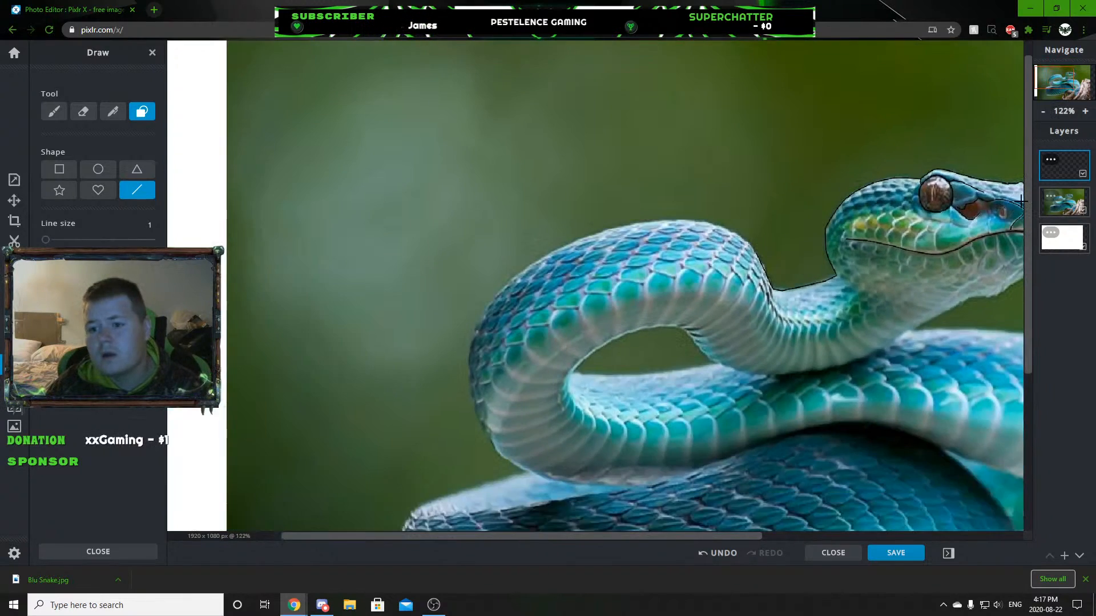
{"action": "scroll", "coordinate": [1018, 200], "scroll_direction": "up", "scroll_amount": 9}
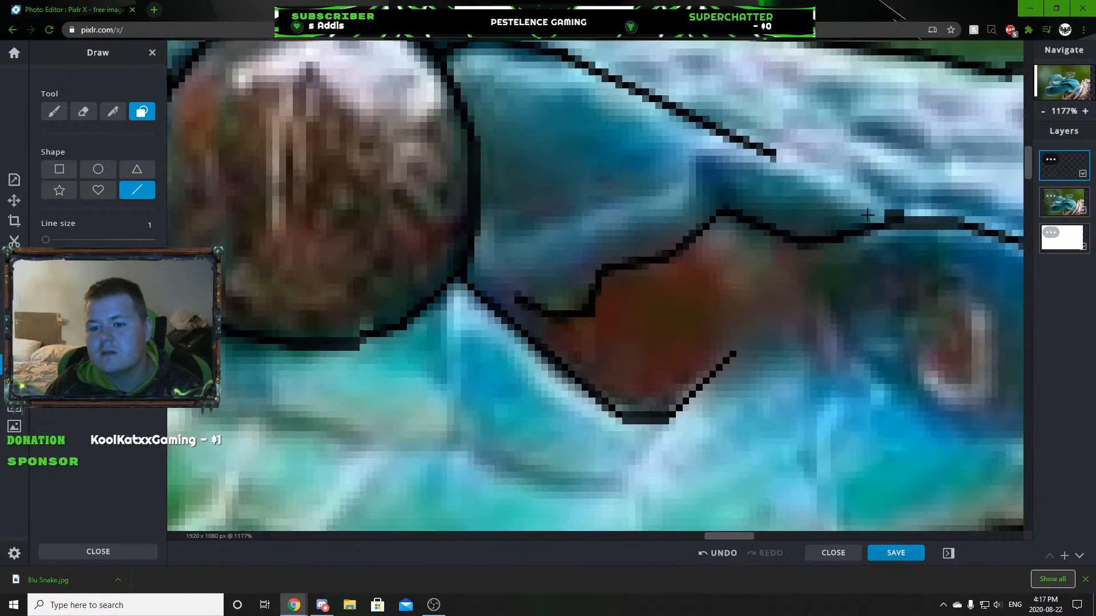
{"action": "scroll", "coordinate": [873, 217], "scroll_direction": "down", "scroll_amount": 1}
{"action": "scroll", "coordinate": [784, 253], "scroll_direction": "down", "scroll_amount": 3}
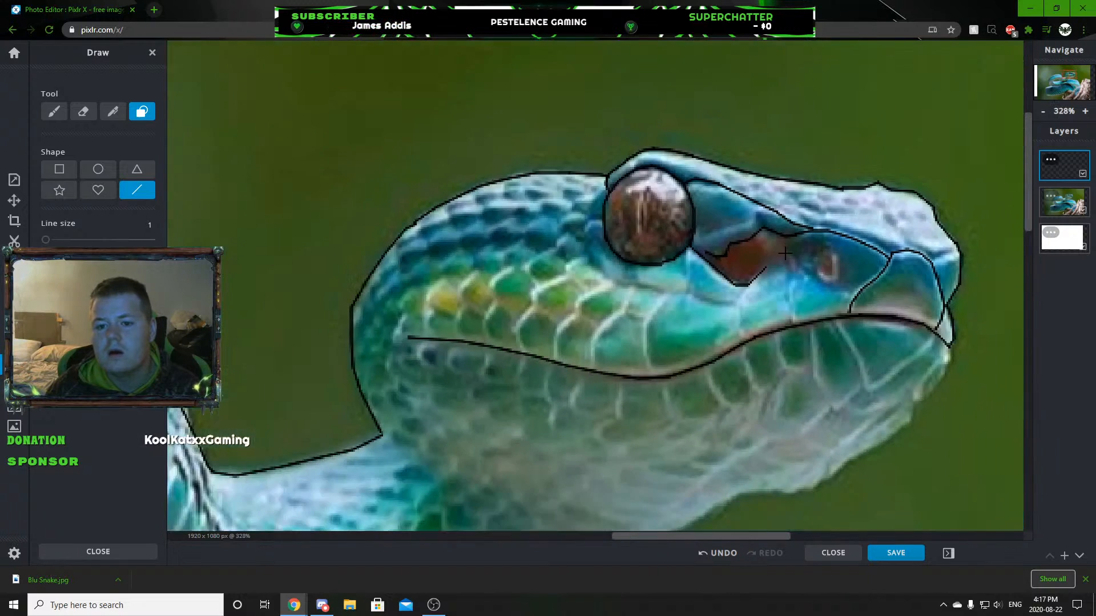
{"action": "scroll", "coordinate": [783, 252], "scroll_direction": "down", "scroll_amount": 4}
{"action": "scroll", "coordinate": [831, 291], "scroll_direction": "up", "scroll_amount": 2}
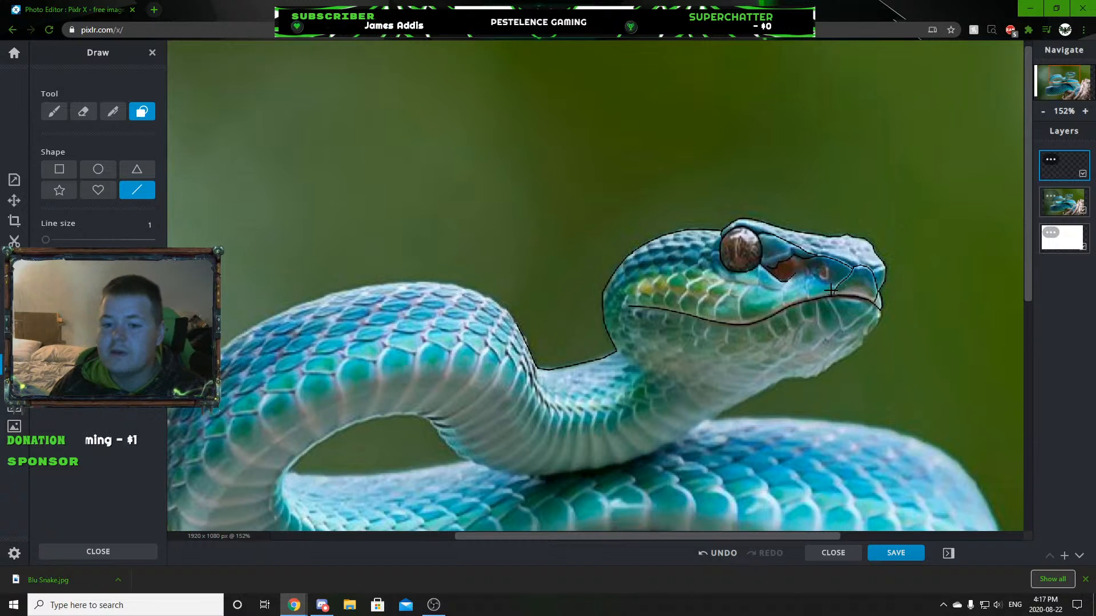
{"action": "scroll", "coordinate": [845, 246], "scroll_direction": "up", "scroll_amount": 3}
{"action": "scroll", "coordinate": [885, 291], "scroll_direction": "up", "scroll_amount": 3}
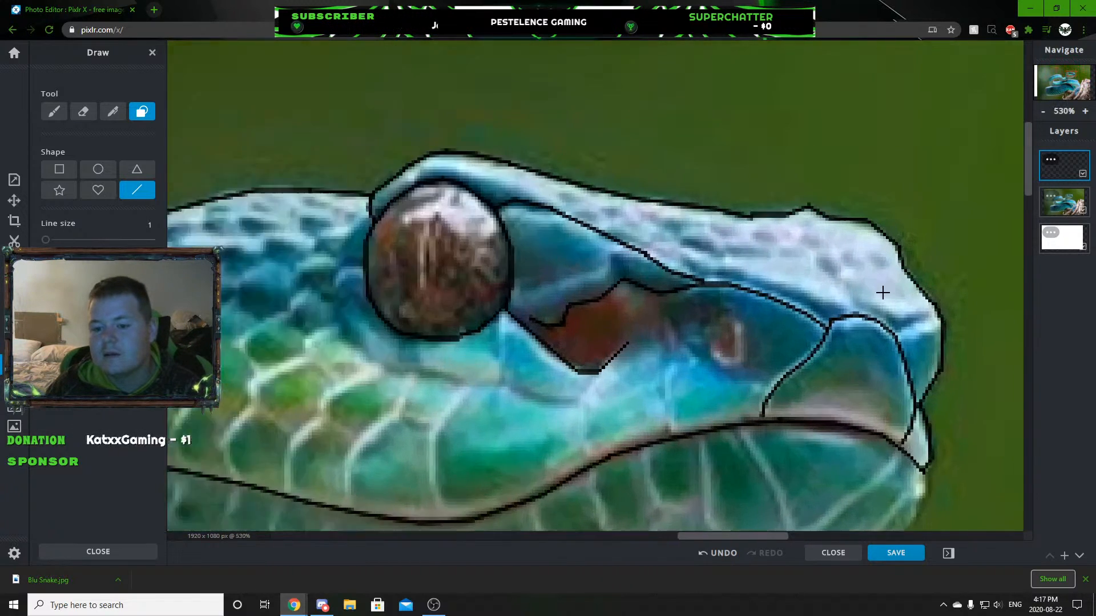
{"action": "scroll", "coordinate": [864, 297], "scroll_direction": "down", "scroll_amount": 6}
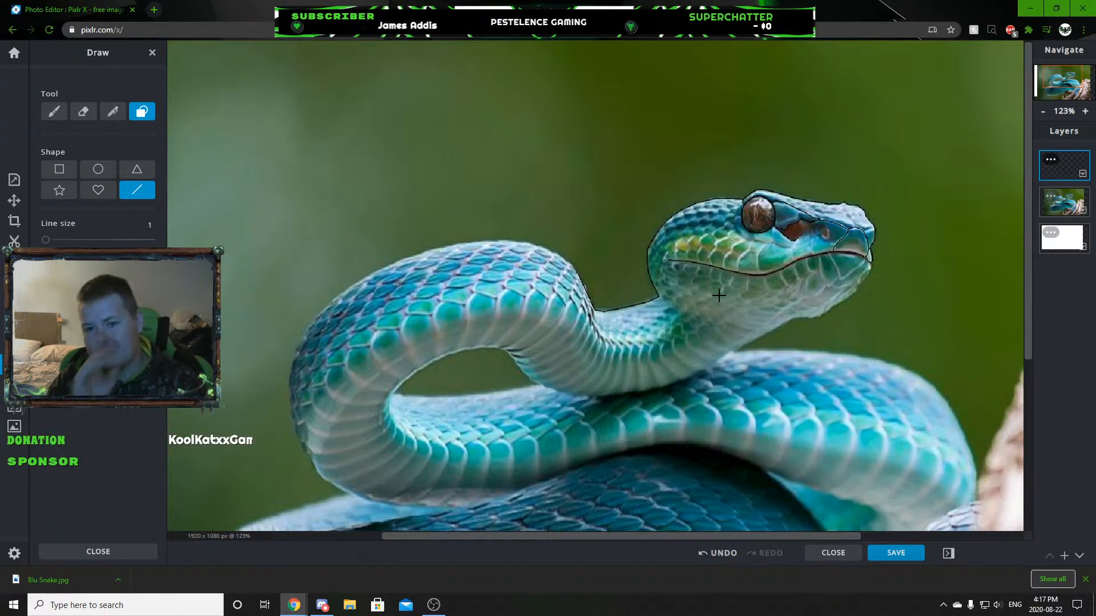
{"action": "scroll", "coordinate": [848, 228], "scroll_direction": "up", "scroll_amount": 1}
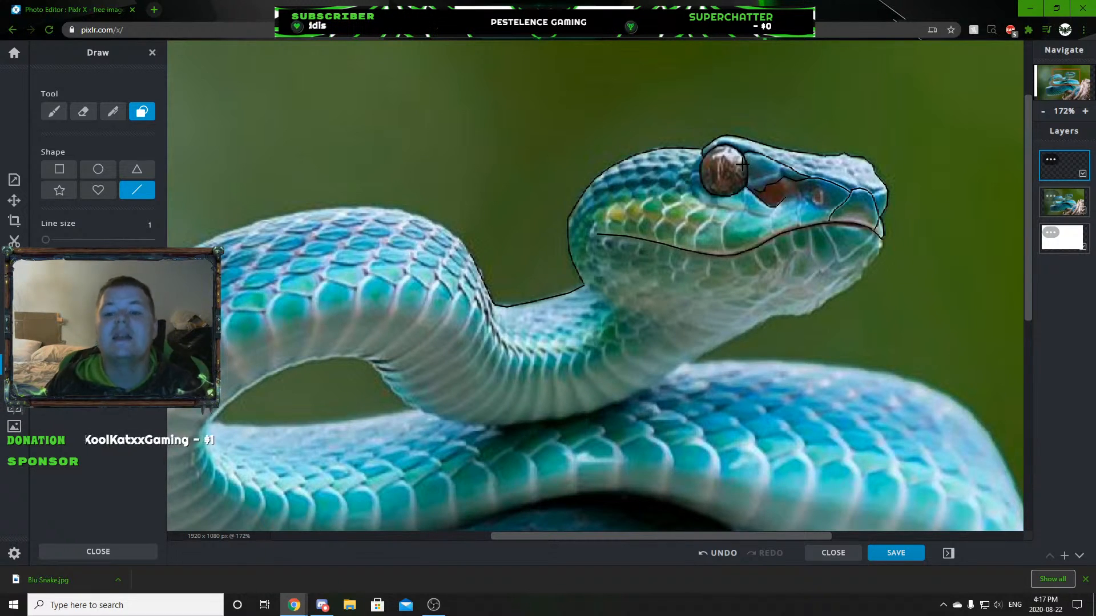
Trace the underside of the neck from where it rests on the body coil up towards the throat.
{"action": "scroll", "coordinate": [824, 276], "scroll_direction": "down", "scroll_amount": 1}
{"action": "scroll", "coordinate": [532, 386], "scroll_direction": "up", "scroll_amount": 4}
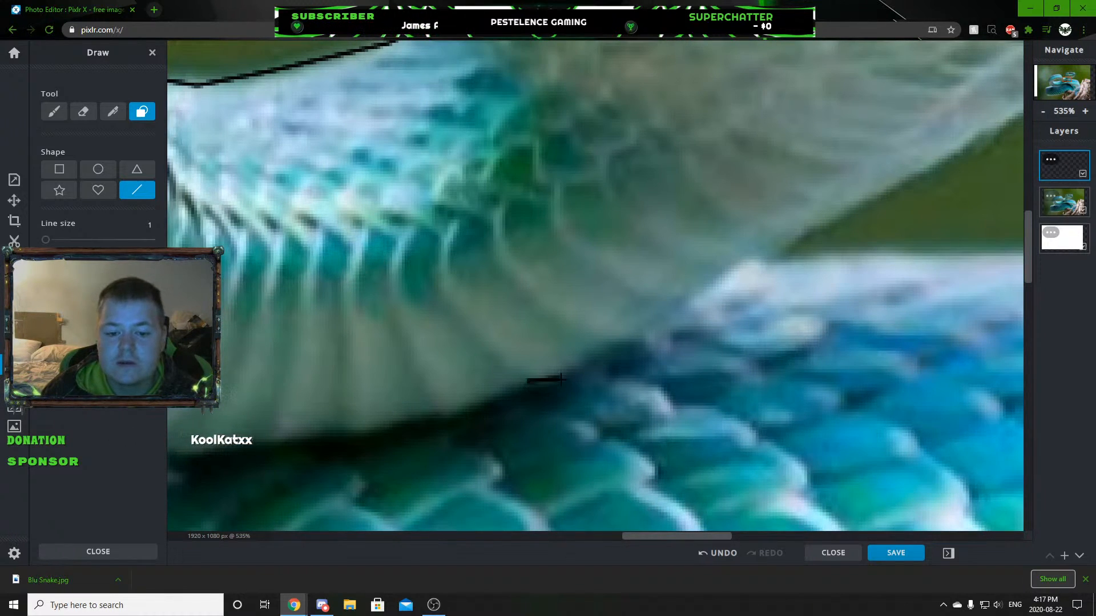
{"action": "mouse_move", "coordinate": [623, 341]}
{"action": "left_mouse_down"}
{"action": "mouse_move", "coordinate": [767, 246]}
{"action": "mouse_move", "coordinate": [849, 210]}
{"action": "left_mouse_up"}
{"action": "scroll", "coordinate": [919, 240], "scroll_direction": "down", "scroll_amount": 3}
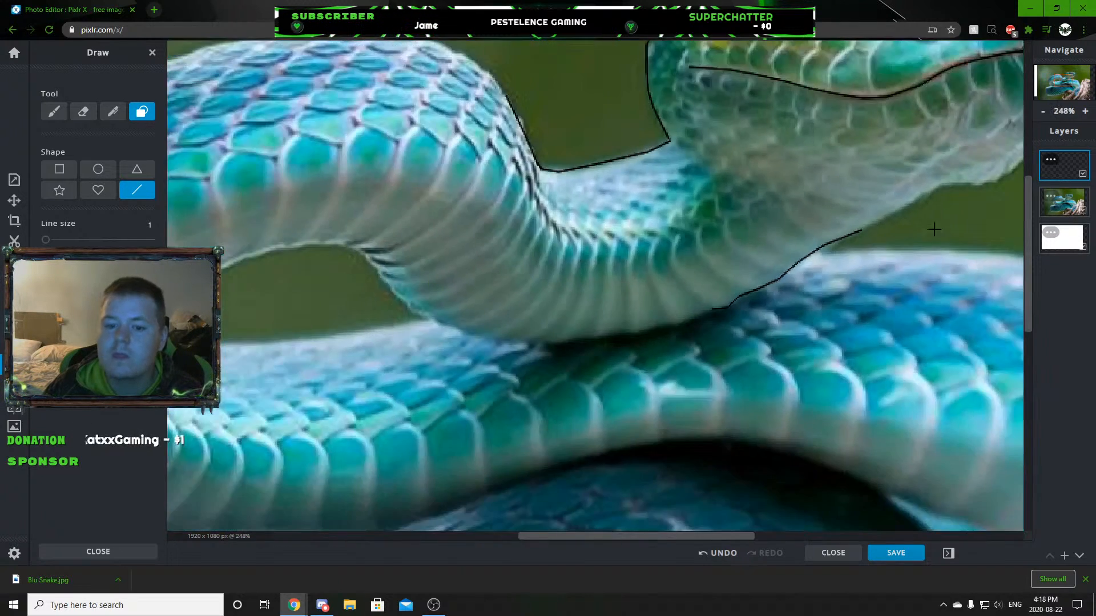
Continue the neck's underside line along the throat to the bulge below the jaw.
{"action": "scroll", "coordinate": [919, 240], "scroll_direction": "down", "scroll_amount": 2}
{"action": "scroll", "coordinate": [803, 205], "scroll_direction": "down", "scroll_amount": 2}
{"action": "scroll", "coordinate": [521, 255], "scroll_direction": "up", "scroll_amount": 10}
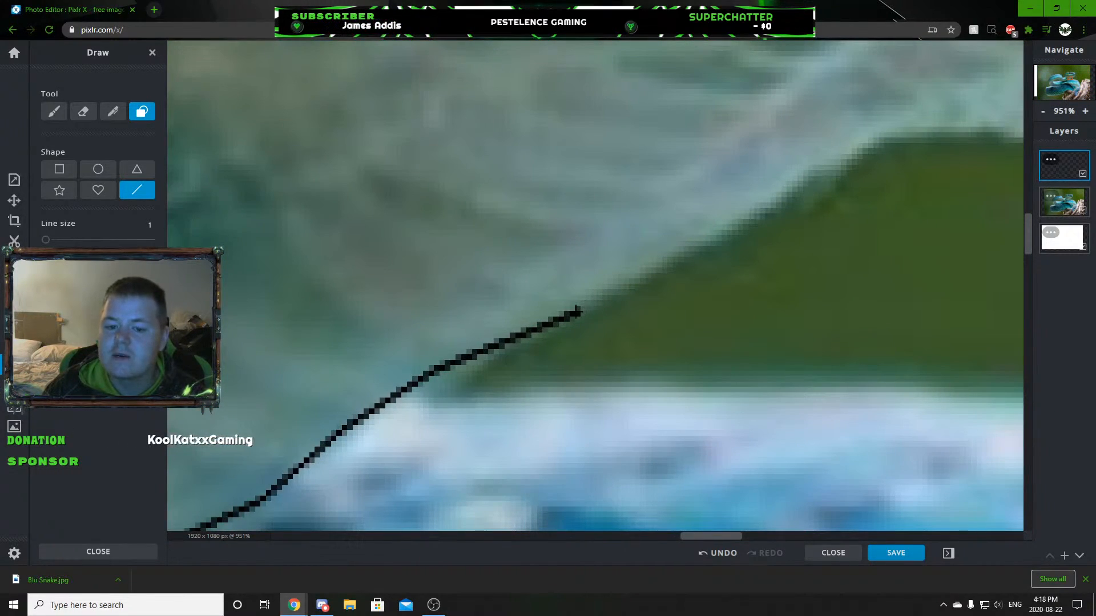
{"action": "mouse_move", "coordinate": [578, 311]}
{"action": "left_mouse_down"}
{"action": "mouse_move", "coordinate": [893, 144]}
{"action": "mouse_move", "coordinate": [991, 136]}
{"action": "left_mouse_up"}
{"action": "scroll", "coordinate": [898, 216], "scroll_direction": "down", "scroll_amount": 2}
{"action": "scroll", "coordinate": [898, 217], "scroll_direction": "down", "scroll_amount": 4}
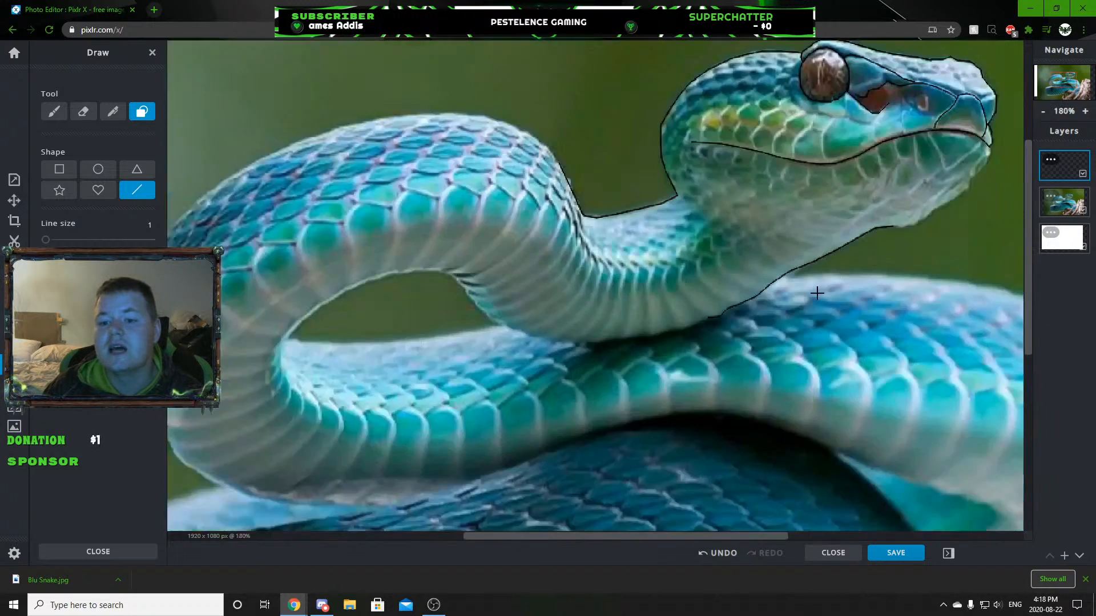
Trace the lower jaw from the throat bulge around the chin to the front end of the mouth line, undoing any misplaced segment.
{"action": "scroll", "coordinate": [765, 277], "scroll_direction": "up", "scroll_amount": 6}
{"action": "mouse_move", "coordinate": [598, 310]}
{"action": "left_mouse_down"}
{"action": "mouse_move", "coordinate": [690, 302]}
{"action": "mouse_move", "coordinate": [779, 247]}
{"action": "mouse_move", "coordinate": [737, 280]}
{"action": "mouse_move", "coordinate": [901, 159]}
{"action": "left_mouse_up"}
{"action": "left_click", "coordinate": [720, 553]}
{"action": "scroll", "coordinate": [903, 174], "scroll_direction": "down", "scroll_amount": 9}
{"action": "scroll", "coordinate": [885, 187], "scroll_direction": "up", "scroll_amount": 8}
{"action": "scroll", "coordinate": [832, 239], "scroll_direction": "up", "scroll_amount": 4}
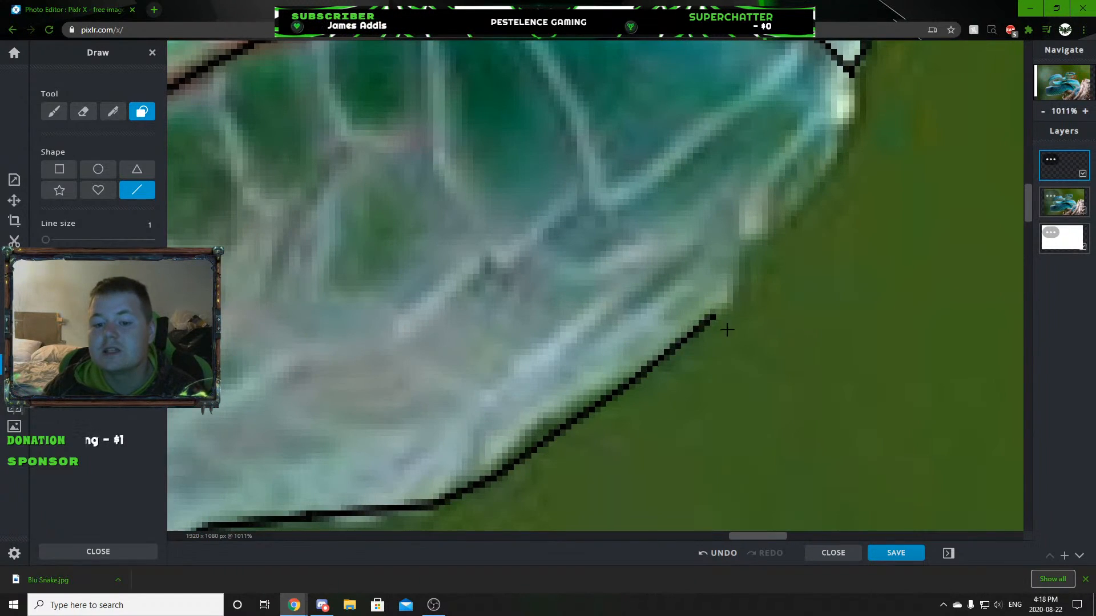
{"action": "mouse_move", "coordinate": [709, 313]}
{"action": "left_mouse_down"}
{"action": "mouse_move", "coordinate": [847, 166]}
{"action": "mouse_move", "coordinate": [856, 78]}
{"action": "left_mouse_up"}
{"action": "left_click", "coordinate": [719, 556]}
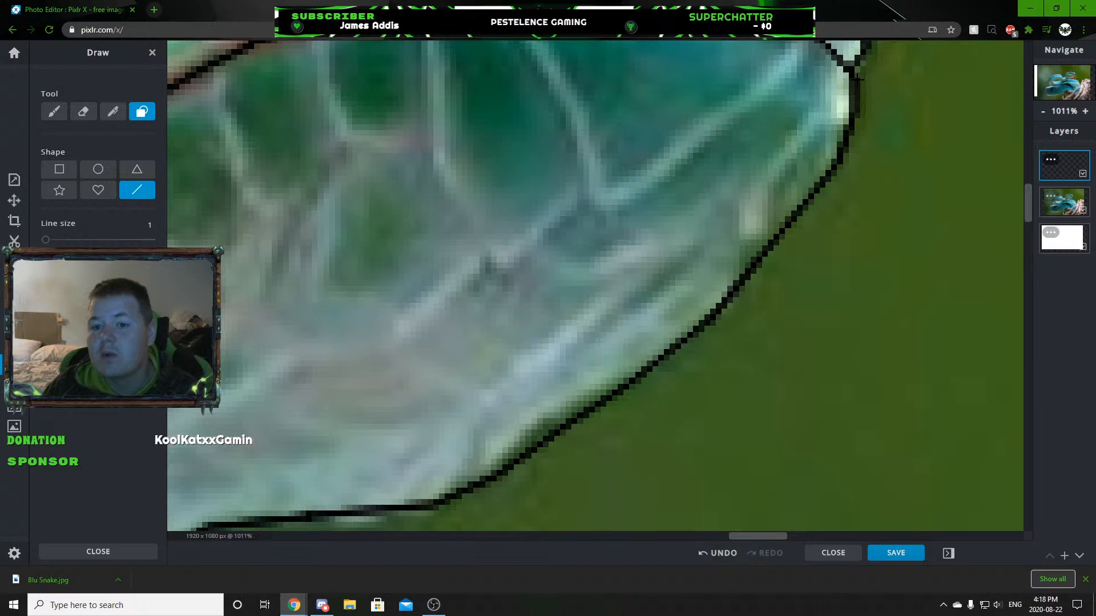
{"action": "scroll", "coordinate": [456, 349], "scroll_direction": "down", "scroll_amount": 10}
{"action": "scroll", "coordinate": [696, 360], "scroll_direction": "up", "scroll_amount": 2}
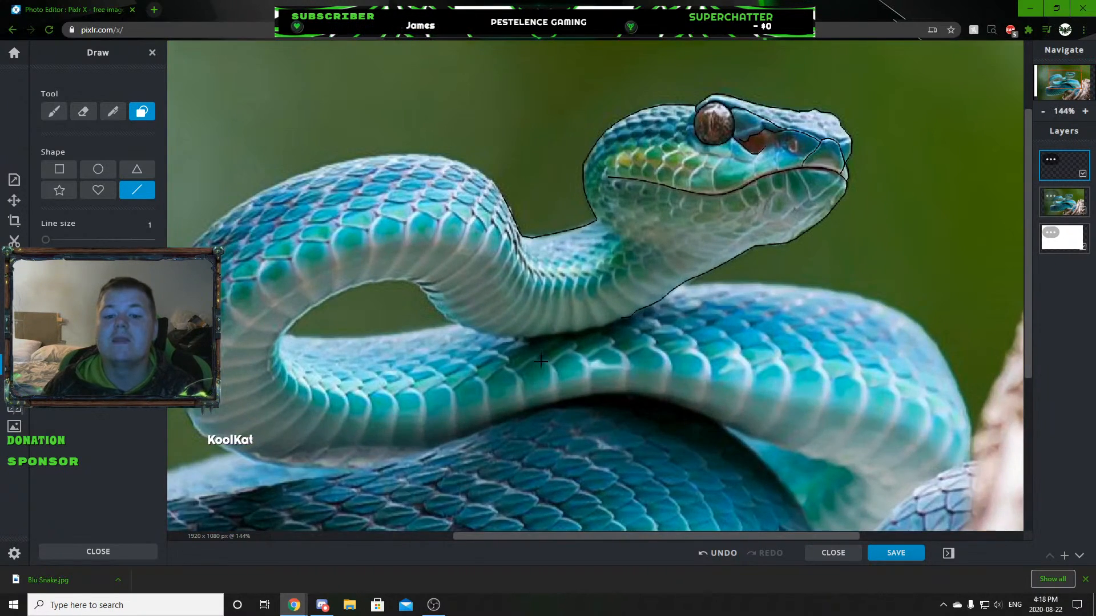
{"action": "scroll", "coordinate": [541, 361], "scroll_direction": "down", "scroll_amount": 2}
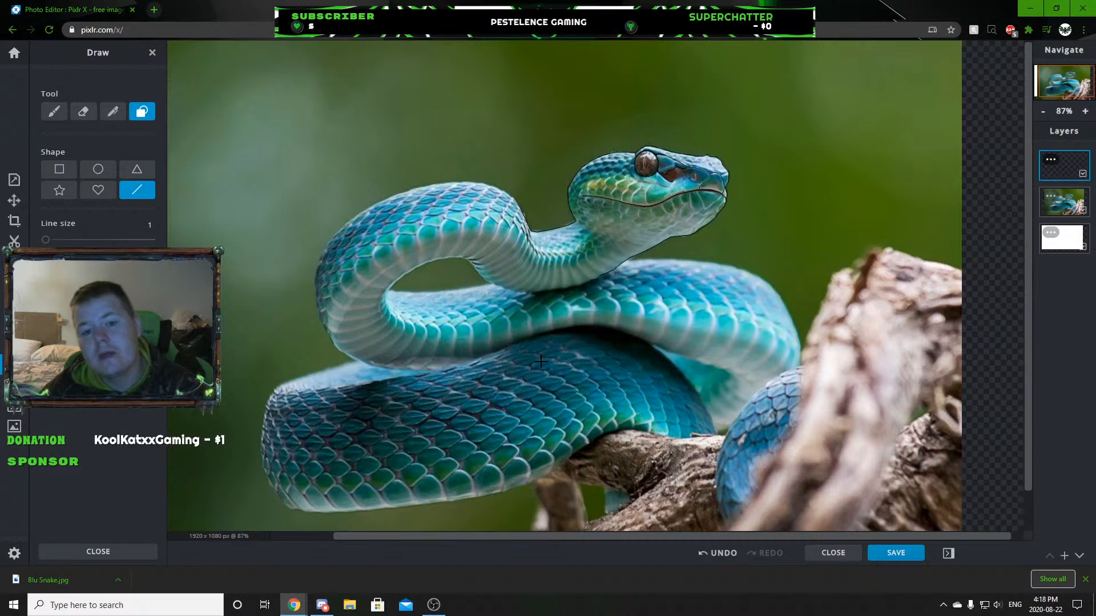
Trace the scale at the front of the lower jaw, from the mouth line down to a corner and back up towards the chin.
{"action": "scroll", "coordinate": [572, 318], "scroll_direction": "up", "scroll_amount": 1}
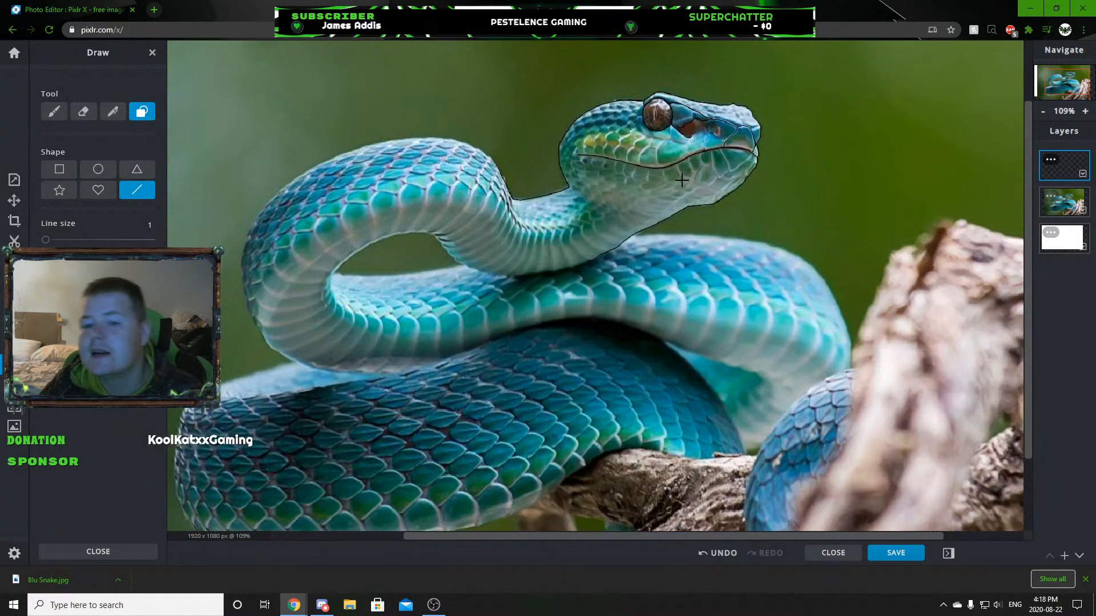
{"action": "scroll", "coordinate": [739, 157], "scroll_direction": "up", "scroll_amount": 8}
{"action": "left_click_drag", "start_coordinate": [687, 231], "coordinate": [680, 201]}
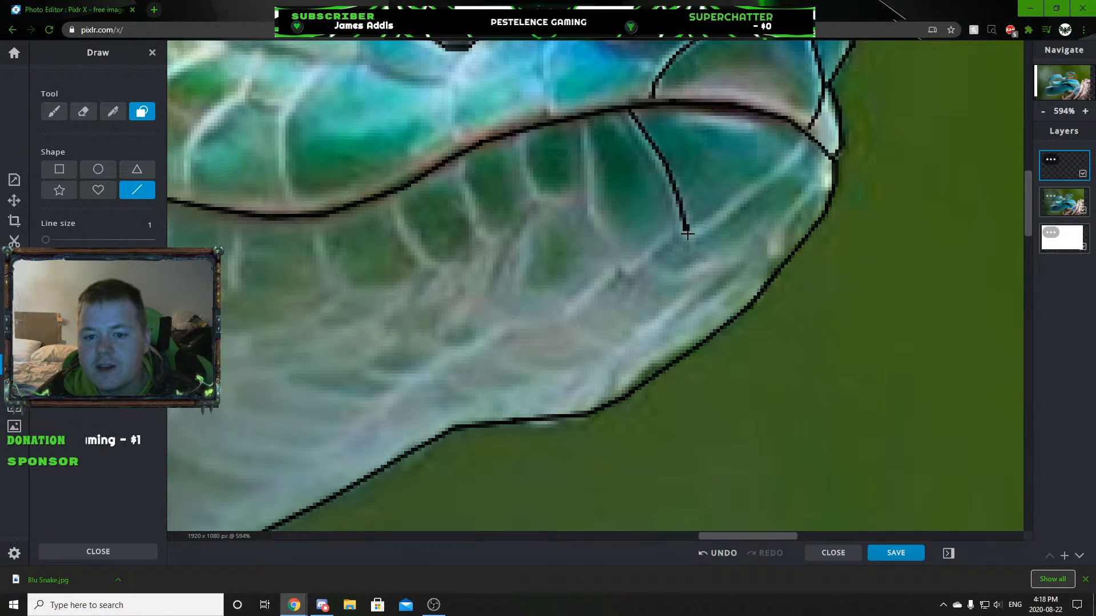
{"action": "left_click_drag", "start_coordinate": [687, 231], "coordinate": [786, 171]}
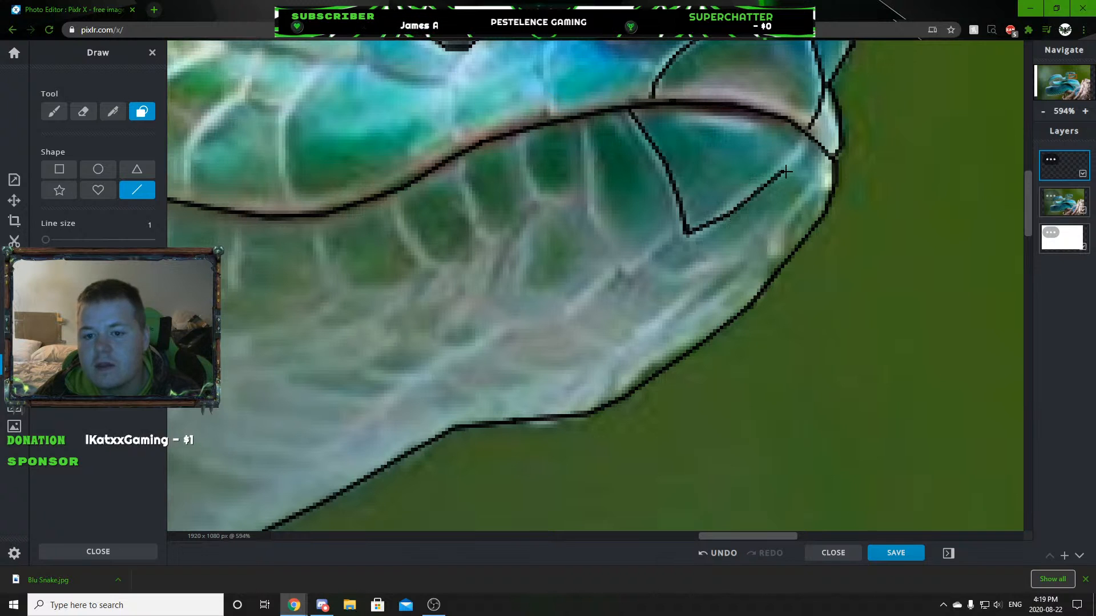
{"action": "scroll", "coordinate": [782, 205], "scroll_direction": "down", "scroll_amount": 6}
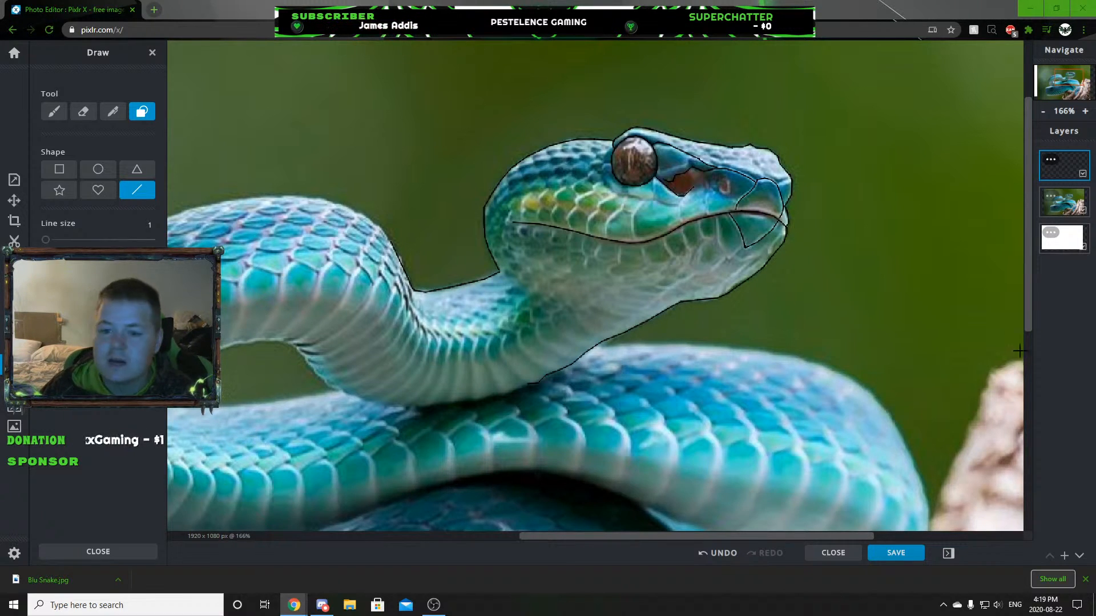
{"action": "scroll", "coordinate": [662, 317], "scroll_direction": "down", "scroll_amount": 3}
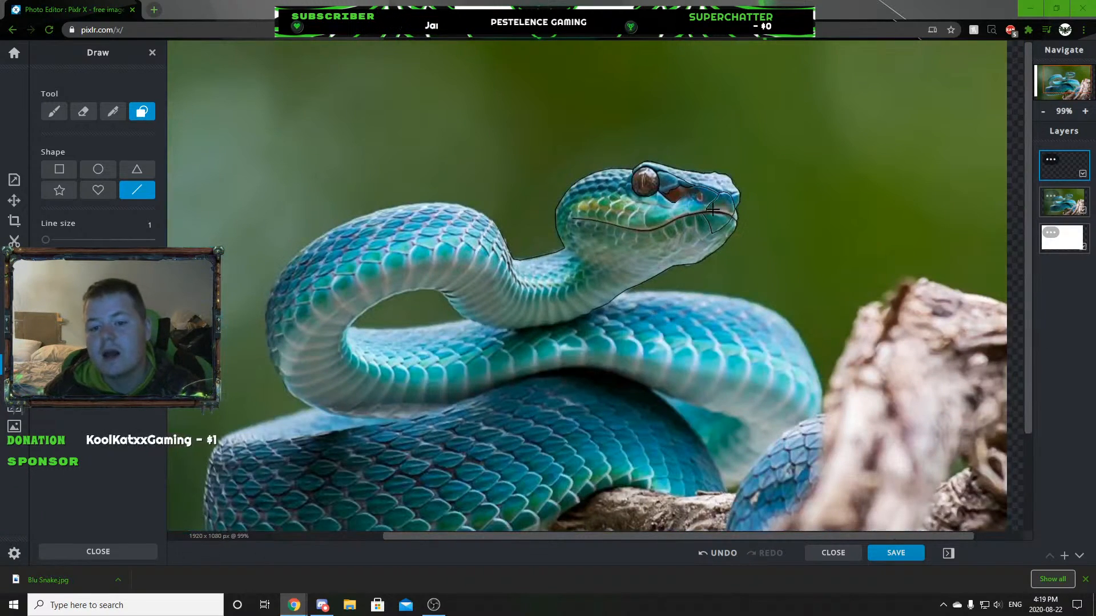
Trace the nostril on the snout as a small hook-shaped outline with an inner contour line.
{"action": "scroll", "coordinate": [707, 211], "scroll_direction": "up", "scroll_amount": 10}
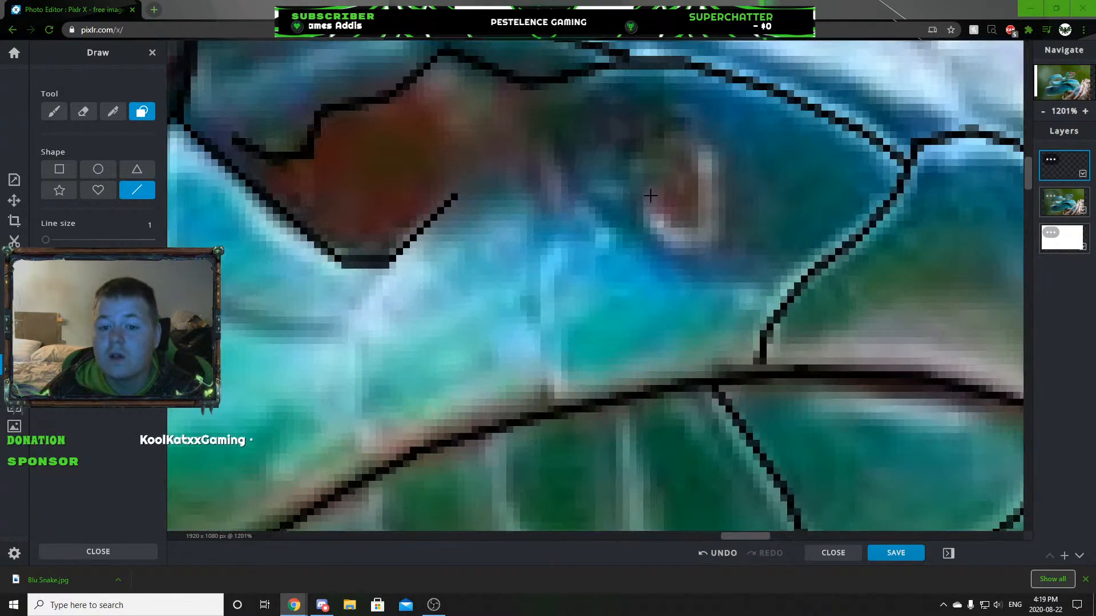
{"action": "mouse_move", "coordinate": [650, 196]}
{"action": "left_mouse_down"}
{"action": "mouse_move", "coordinate": [645, 206]}
{"action": "mouse_move", "coordinate": [692, 251]}
{"action": "mouse_move", "coordinate": [722, 237]}
{"action": "mouse_move", "coordinate": [705, 136]}
{"action": "left_mouse_up"}
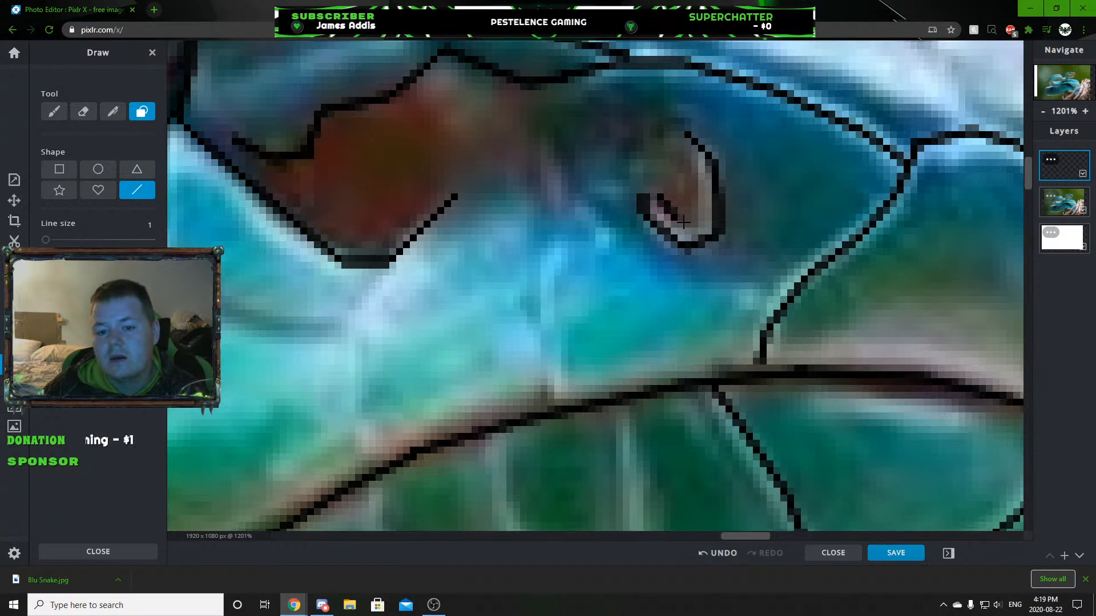
{"action": "mouse_move", "coordinate": [703, 221]}
{"action": "left_mouse_down"}
{"action": "mouse_move", "coordinate": [705, 173]}
{"action": "mouse_move", "coordinate": [687, 141]}
{"action": "left_mouse_up"}
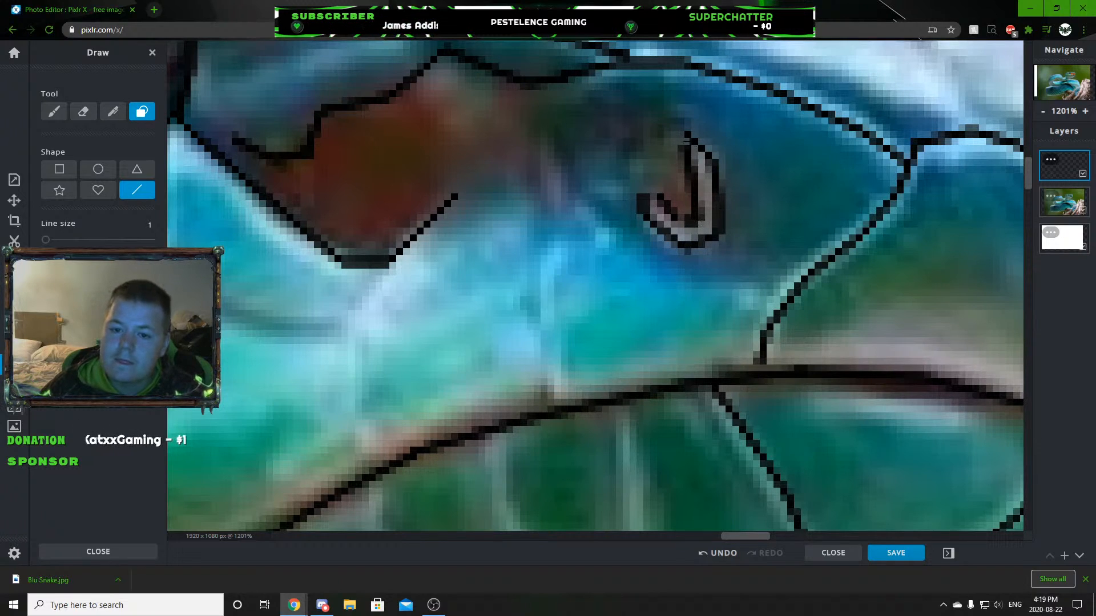
{"action": "scroll", "coordinate": [725, 229], "scroll_direction": "down", "scroll_amount": 8}
{"action": "scroll", "coordinate": [759, 265], "scroll_direction": "up", "scroll_amount": 10}
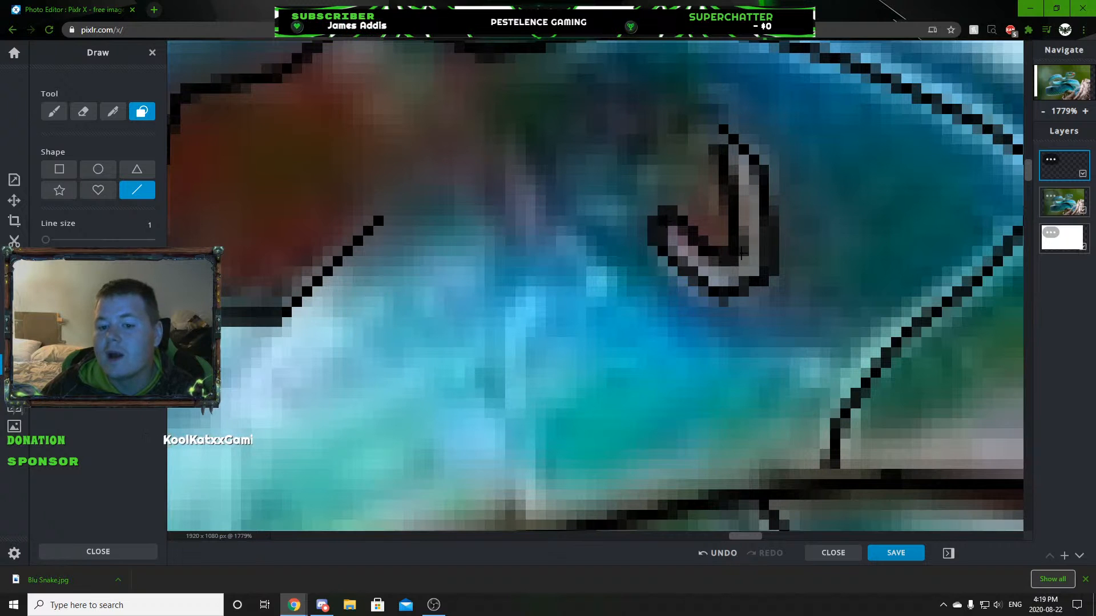
{"action": "scroll", "coordinate": [792, 313], "scroll_direction": "down", "scroll_amount": 10}
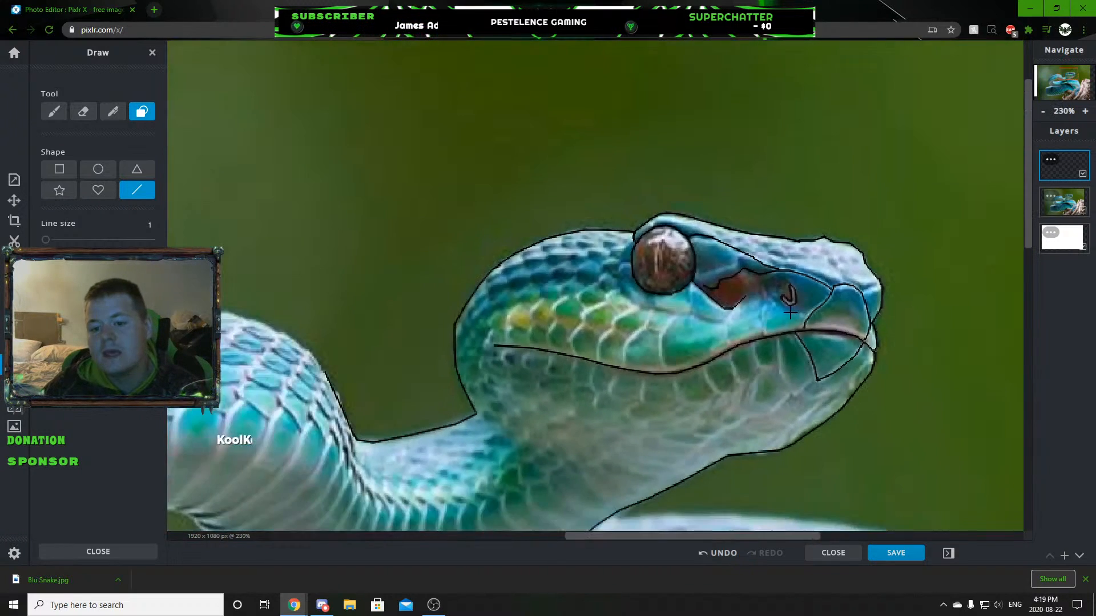
{"action": "scroll", "coordinate": [791, 313], "scroll_direction": "down", "scroll_amount": 3}
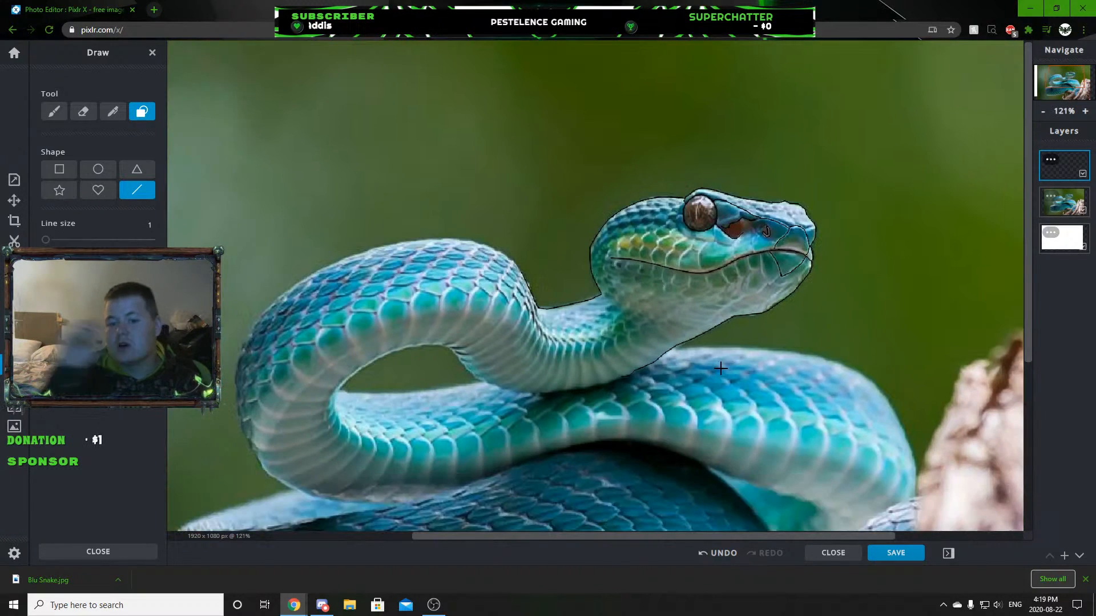
Trace the curved scale edge below the eye, from the lowest part of the mouth line up towards the eye.
{"action": "scroll", "coordinate": [685, 274], "scroll_direction": "up", "scroll_amount": 10}
{"action": "mouse_move", "coordinate": [694, 293]}
{"action": "left_mouse_down"}
{"action": "mouse_move", "coordinate": [669, 263]}
{"action": "mouse_move", "coordinate": [667, 216]}
{"action": "left_mouse_up"}
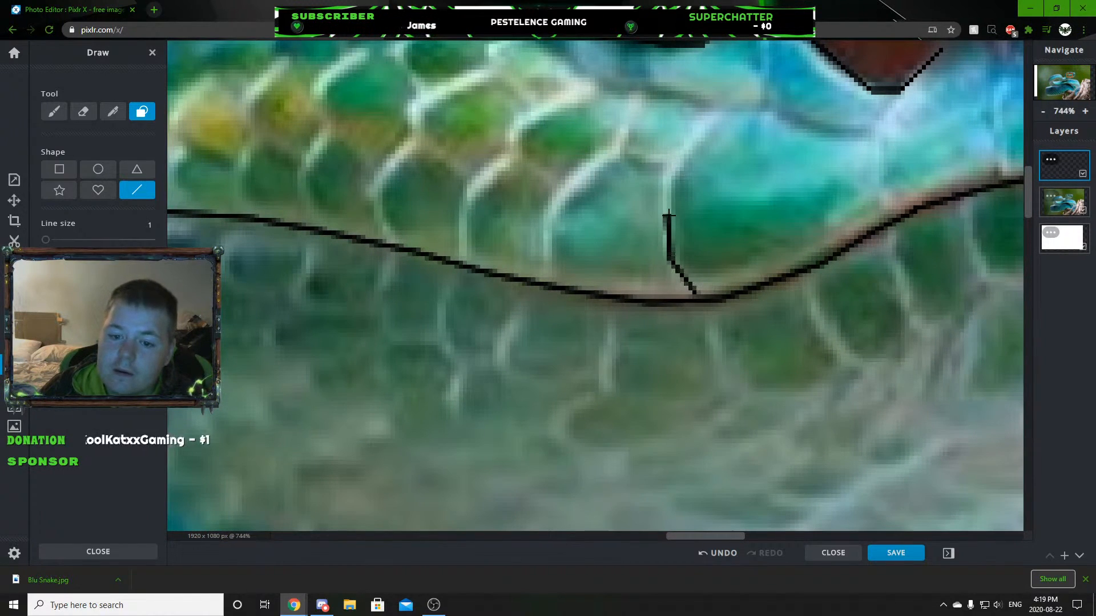
{"action": "left_click_drag", "start_coordinate": [669, 170], "coordinate": [718, 110]}
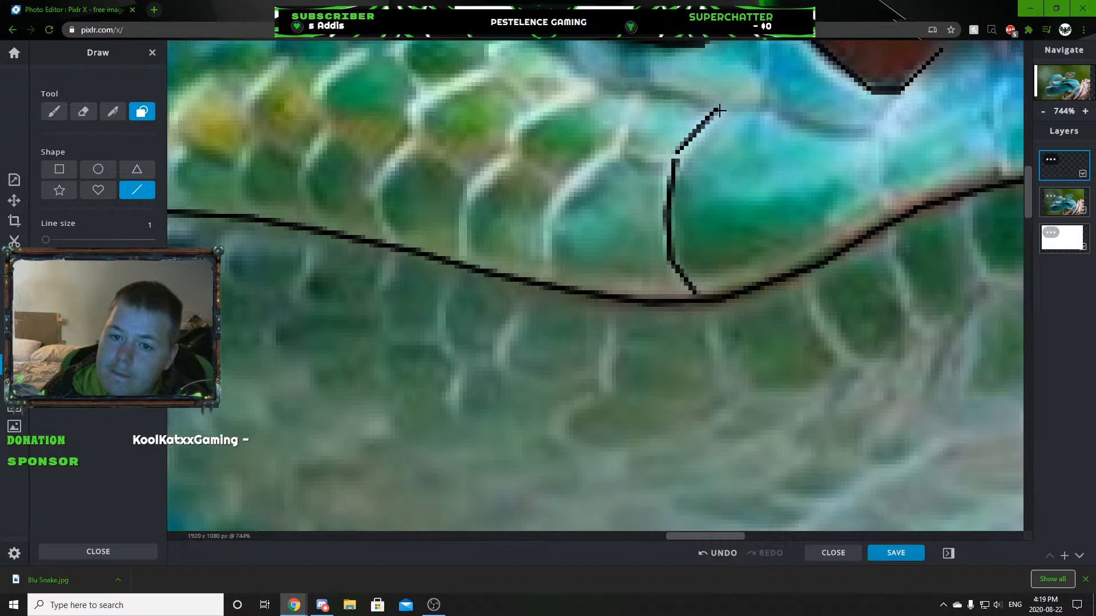
{"action": "left_click_drag", "start_coordinate": [678, 148], "coordinate": [677, 152]}
{"action": "scroll", "coordinate": [642, 286], "scroll_direction": "down", "scroll_amount": 8}
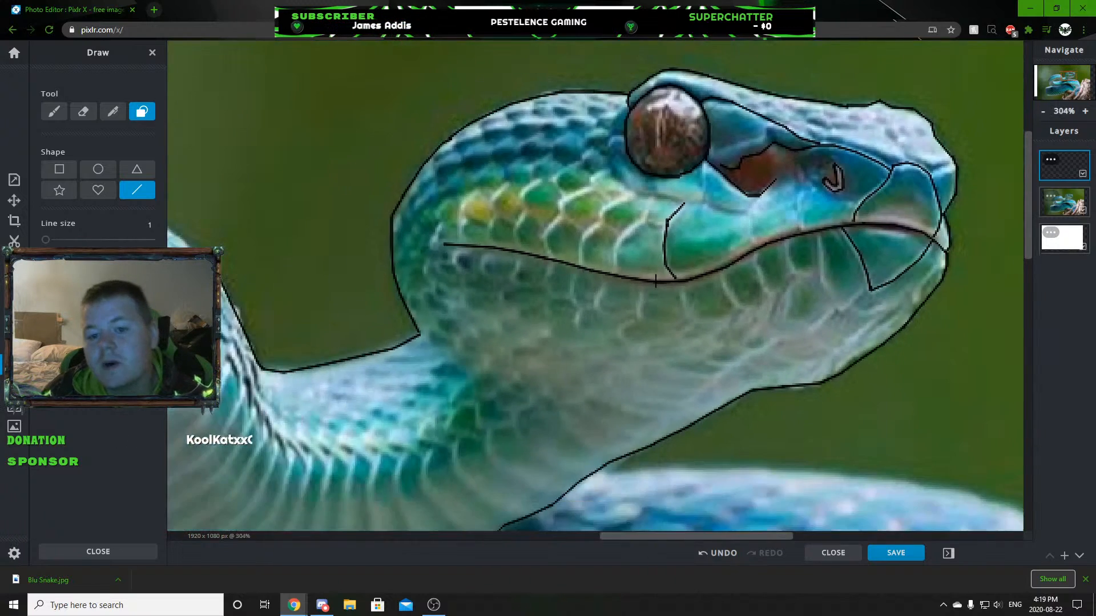
Trace the next scale edge behind it up from the mouth line and join the two edges with a short cross line.
{"action": "scroll", "coordinate": [634, 286], "scroll_direction": "up", "scroll_amount": 6}
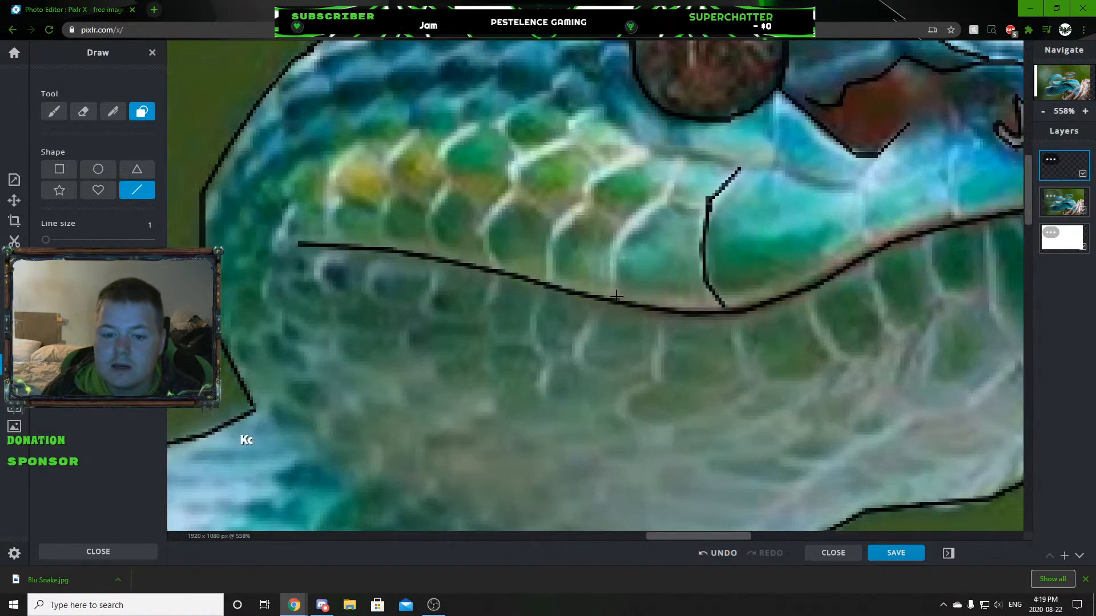
{"action": "left_click_drag", "start_coordinate": [645, 217], "coordinate": [680, 152]}
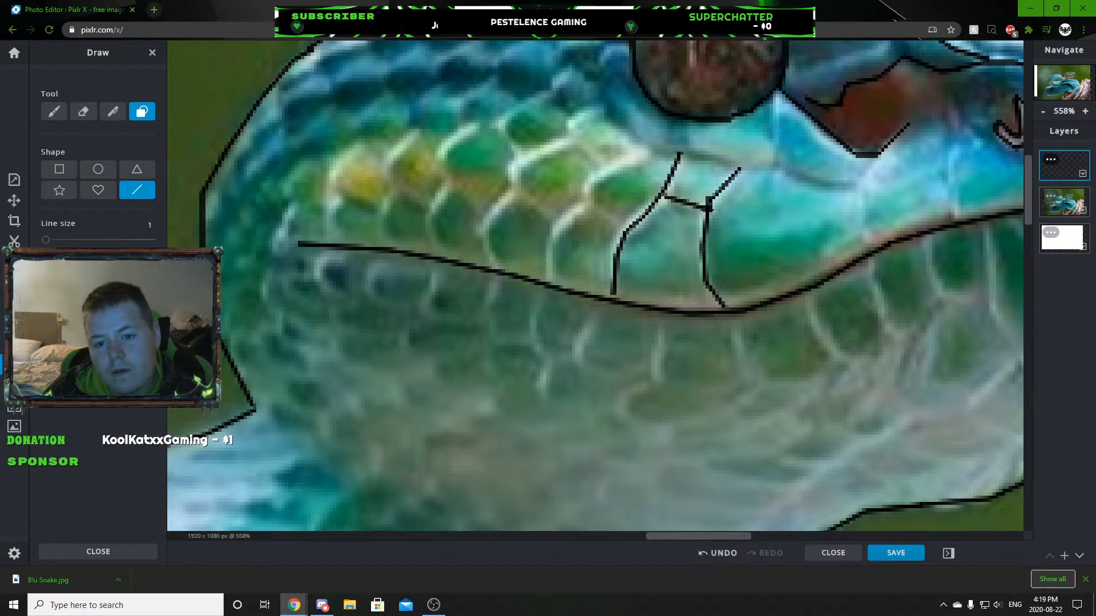
{"action": "left_click_drag", "start_coordinate": [694, 210], "coordinate": [663, 195]}
{"action": "scroll", "coordinate": [665, 201], "scroll_direction": "down", "scroll_amount": 5}
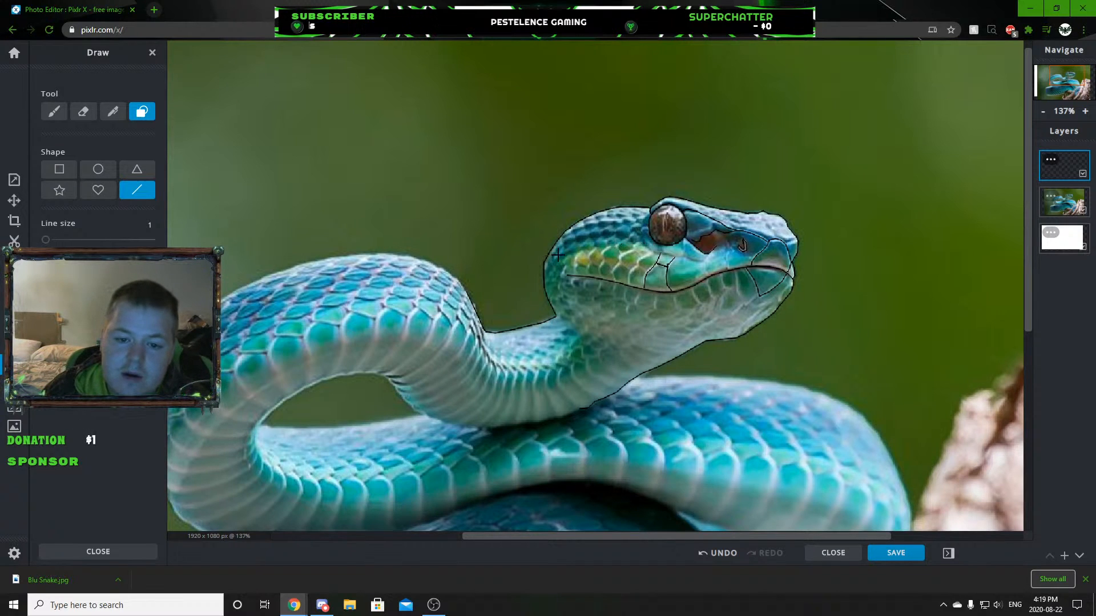
Trace the cheek line from the back of the head above the yellow-green scales to the upper corners of the lip scale below the eye.
{"action": "scroll", "coordinate": [556, 254], "scroll_direction": "up", "scroll_amount": 5}
{"action": "mouse_move", "coordinate": [517, 319]}
{"action": "left_mouse_down"}
{"action": "mouse_move", "coordinate": [596, 251]}
{"action": "mouse_move", "coordinate": [673, 229]}
{"action": "mouse_move", "coordinate": [781, 229]}
{"action": "mouse_move", "coordinate": [819, 215]}
{"action": "mouse_move", "coordinate": [851, 246]}
{"action": "mouse_move", "coordinate": [881, 253]}
{"action": "left_mouse_up"}
{"action": "scroll", "coordinate": [880, 253], "scroll_direction": "down", "scroll_amount": 3}
{"action": "scroll", "coordinate": [882, 285], "scroll_direction": "up", "scroll_amount": 5}
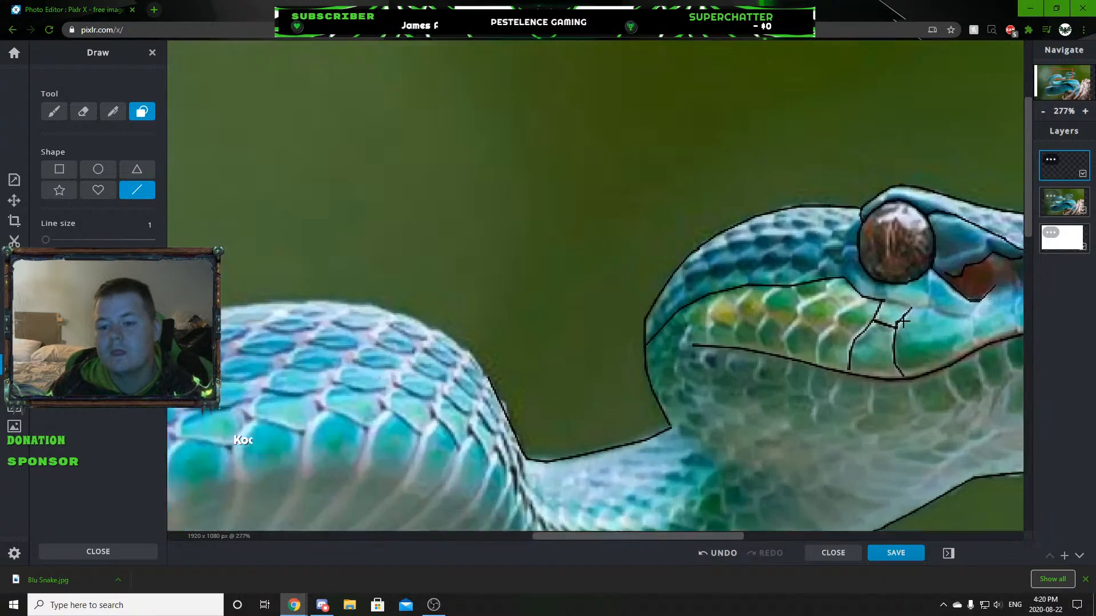
{"action": "left_click_drag", "start_coordinate": [869, 281], "coordinate": [921, 292]}
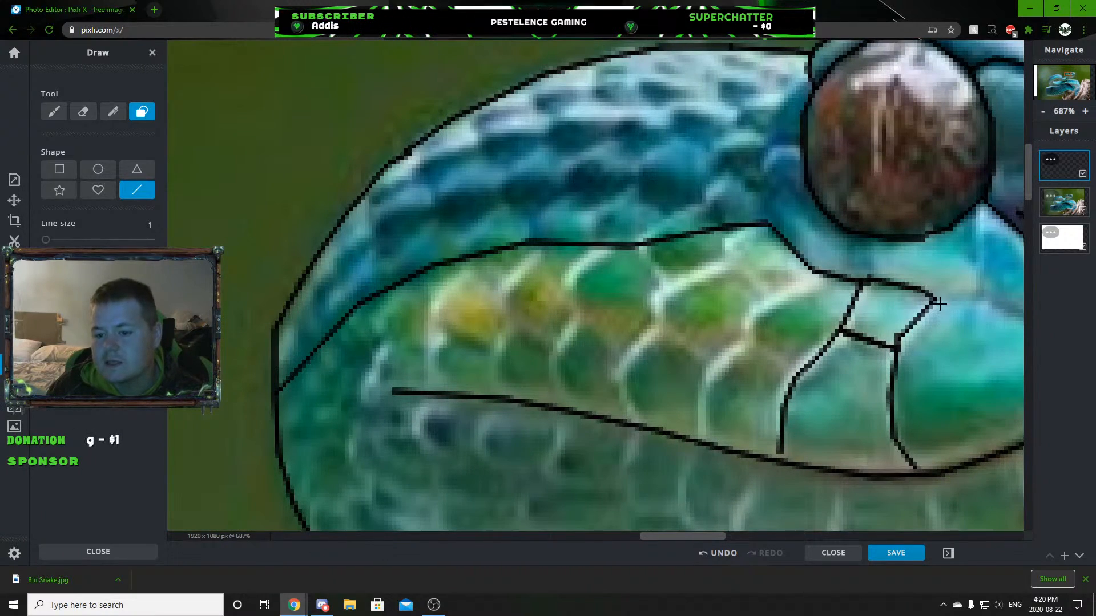
{"action": "scroll", "coordinate": [965, 333], "scroll_direction": "down", "scroll_amount": 8}
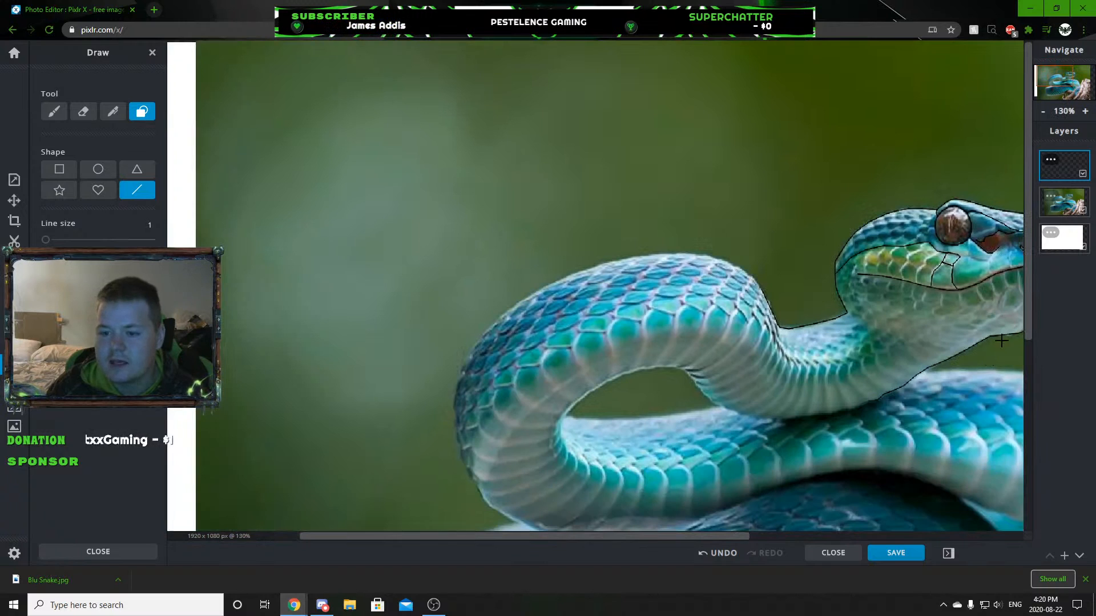
Continue the cheek line forward from the lip scale below the eye and join it to the lower edge of the red heat pit.
{"action": "scroll", "coordinate": [876, 175], "scroll_direction": "up", "scroll_amount": 7}
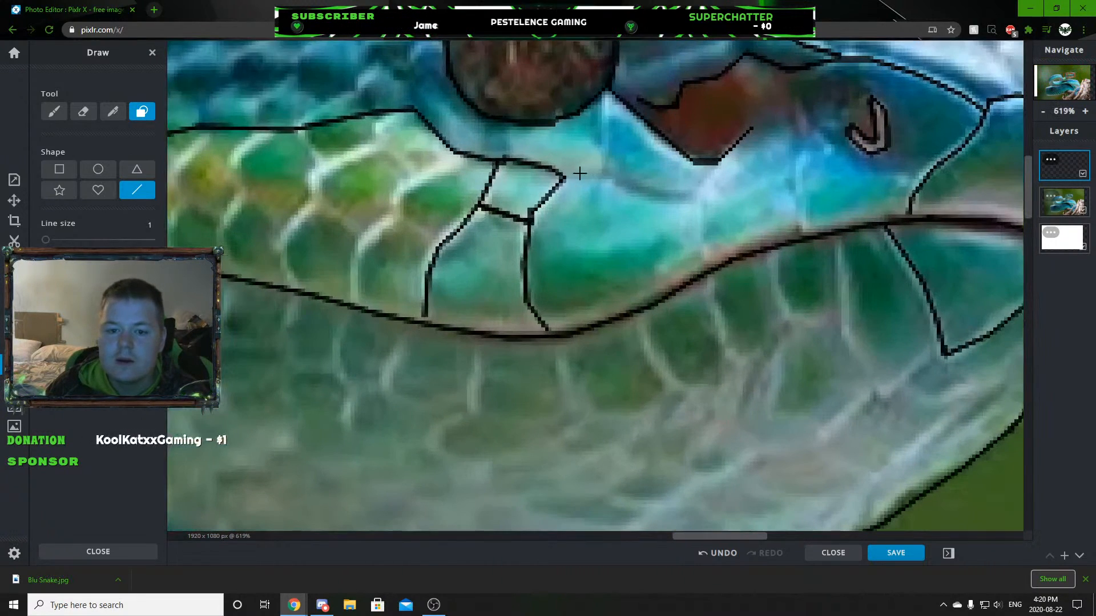
{"action": "left_click_drag", "start_coordinate": [598, 186], "coordinate": [616, 179]}
{"action": "mouse_move", "coordinate": [616, 179]}
{"action": "left_mouse_down"}
{"action": "mouse_move", "coordinate": [700, 204]}
{"action": "mouse_move", "coordinate": [728, 155]}
{"action": "left_mouse_up"}
{"action": "scroll", "coordinate": [693, 233], "scroll_direction": "down", "scroll_amount": 3}
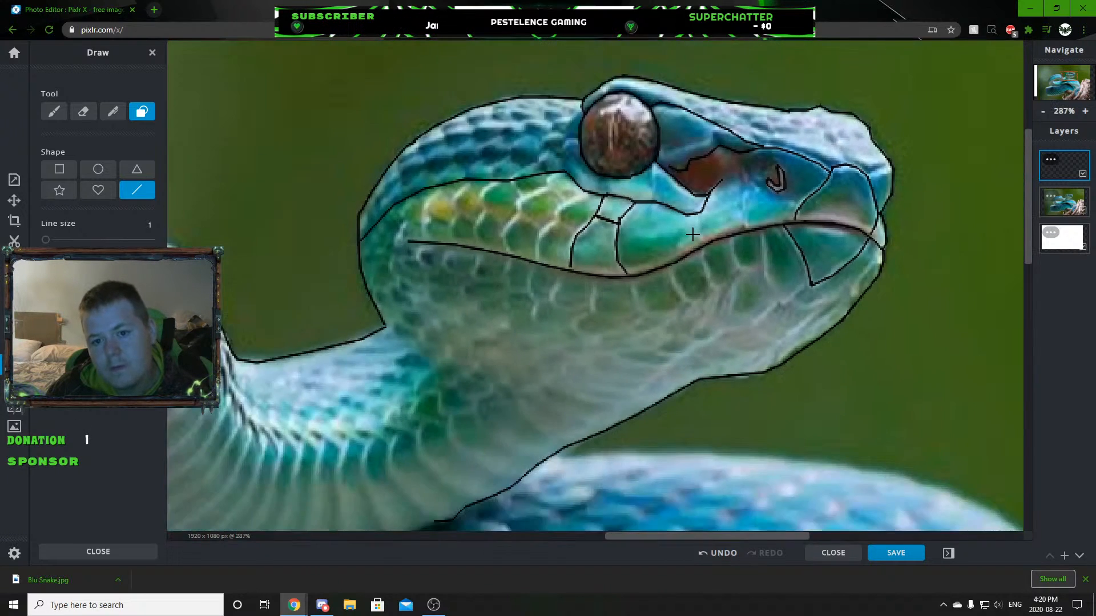
{"action": "scroll", "coordinate": [693, 234], "scroll_direction": "down", "scroll_amount": 2}
{"action": "scroll", "coordinate": [629, 280], "scroll_direction": "down", "scroll_amount": 1}
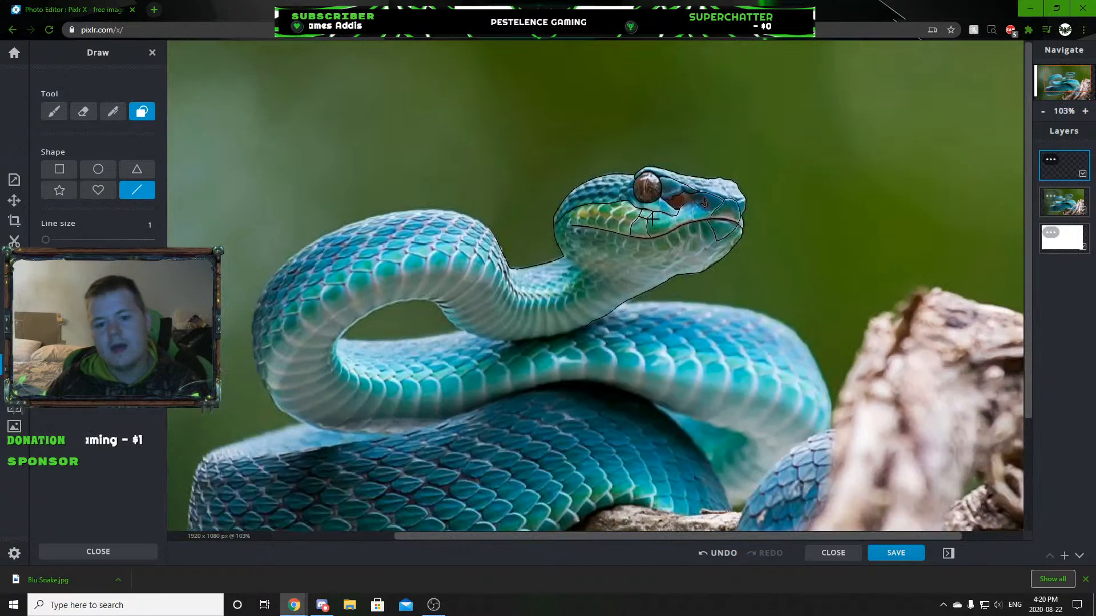
{"action": "scroll", "coordinate": [619, 214], "scroll_direction": "up", "scroll_amount": 1}
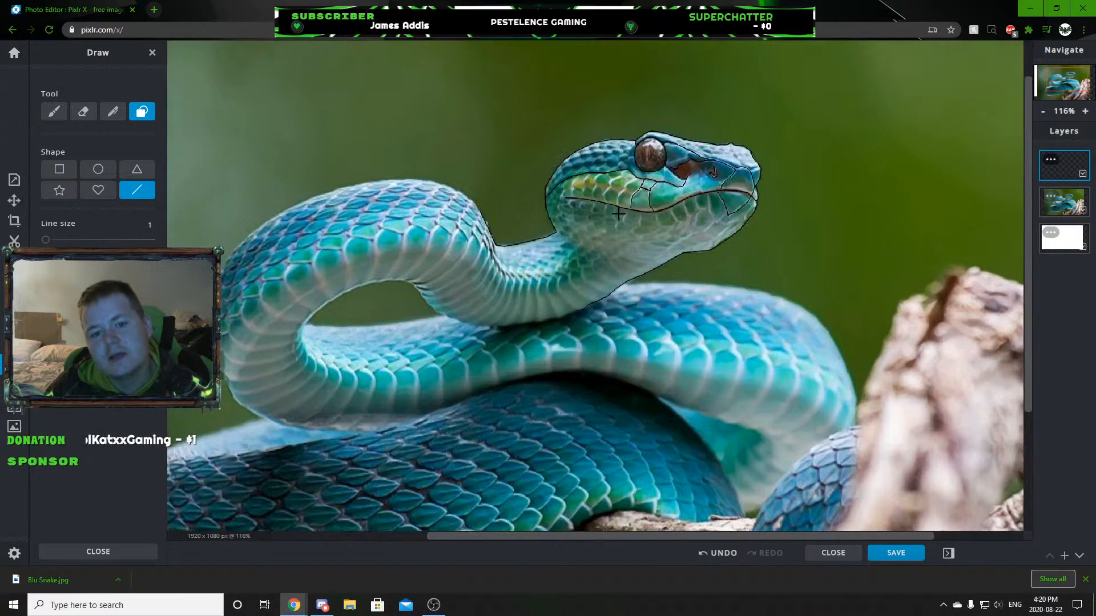
{"action": "scroll", "coordinate": [619, 214], "scroll_direction": "up", "scroll_amount": 4}
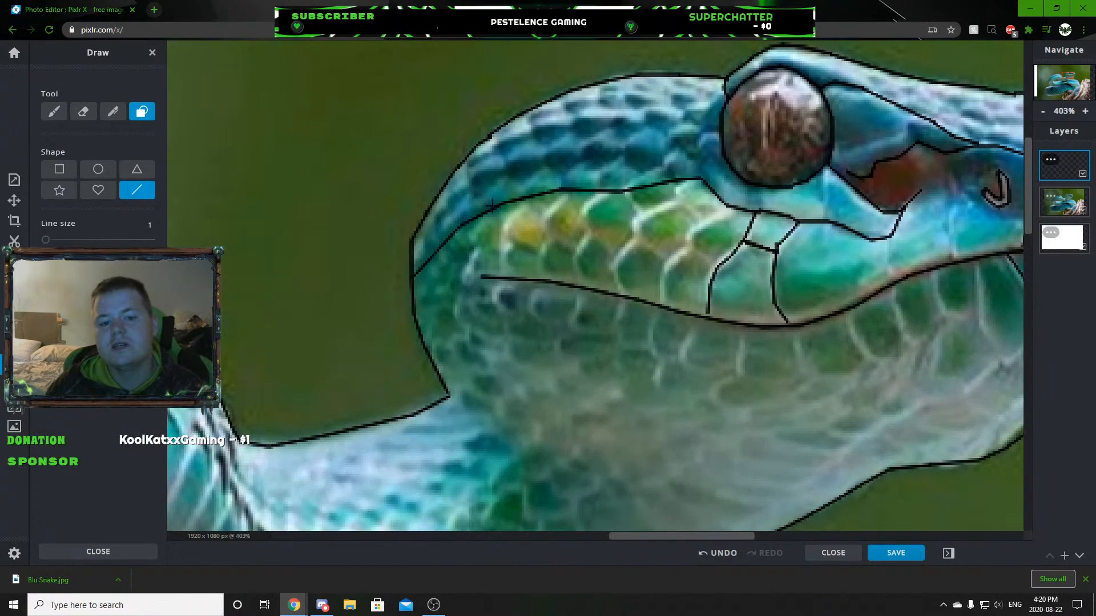
{"action": "scroll", "coordinate": [575, 217], "scroll_direction": "down", "scroll_amount": 4}
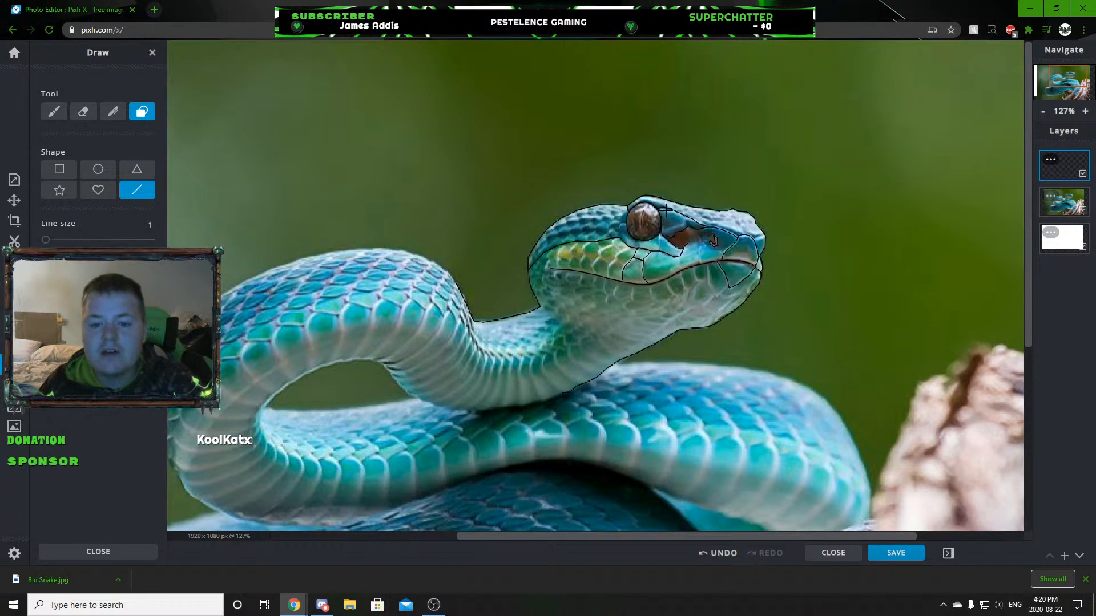
Outline the vertical slit pupil from the top to the bottom of the eye and begin filling it with thin black lines.
{"action": "scroll", "coordinate": [662, 213], "scroll_direction": "up", "scroll_amount": 8}
{"action": "scroll", "coordinate": [614, 239], "scroll_direction": "up", "scroll_amount": 1}
{"action": "mouse_move", "coordinate": [616, 143]}
{"action": "left_mouse_down"}
{"action": "mouse_move", "coordinate": [601, 285]}
{"action": "mouse_move", "coordinate": [618, 378]}
{"action": "left_mouse_up"}
{"action": "mouse_move", "coordinate": [614, 139]}
{"action": "left_mouse_down"}
{"action": "mouse_move", "coordinate": [628, 90]}
{"action": "mouse_move", "coordinate": [624, 371]}
{"action": "left_mouse_up"}
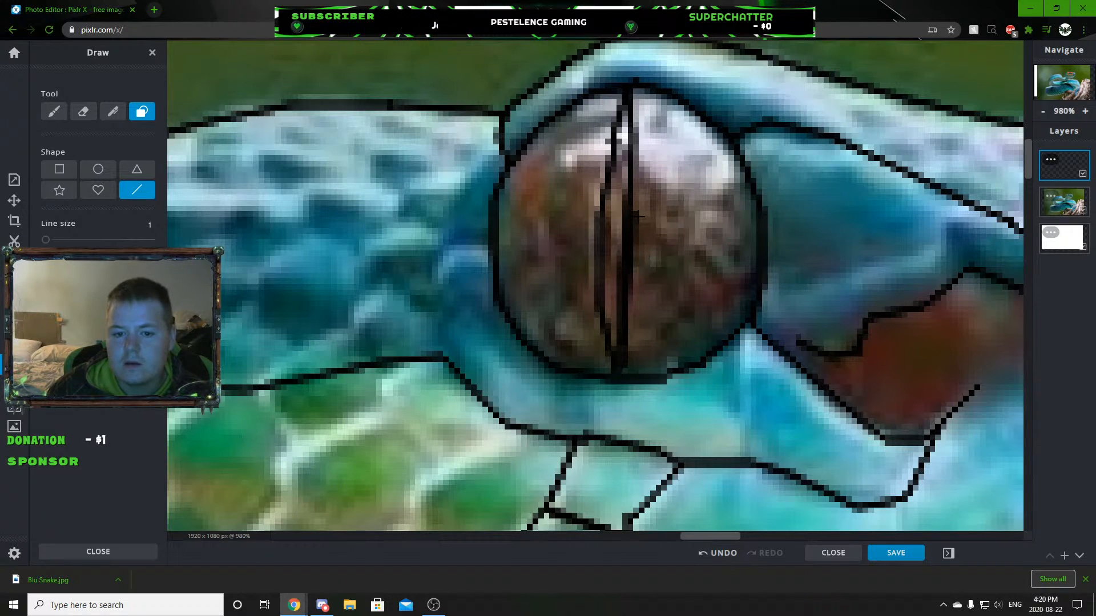
{"action": "mouse_move", "coordinate": [615, 337]}
{"action": "left_mouse_down"}
{"action": "mouse_move", "coordinate": [627, 105]}
{"action": "mouse_move", "coordinate": [596, 253]}
{"action": "mouse_move", "coordinate": [609, 234]}
{"action": "mouse_move", "coordinate": [613, 274]}
{"action": "left_mouse_up"}
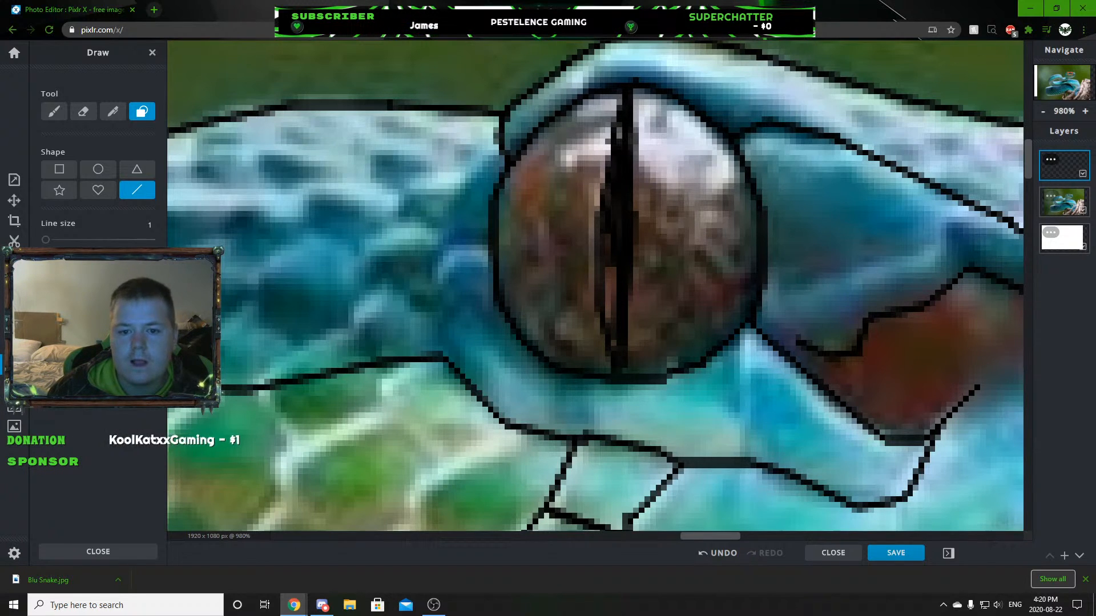
Fill the slit pupil solid black using line size 4, and refine its tapered ends using line size 2.
{"action": "left_click", "coordinate": [151, 225]}
{"action": "type", "text": "4"}
{"action": "key", "text": "Return"}
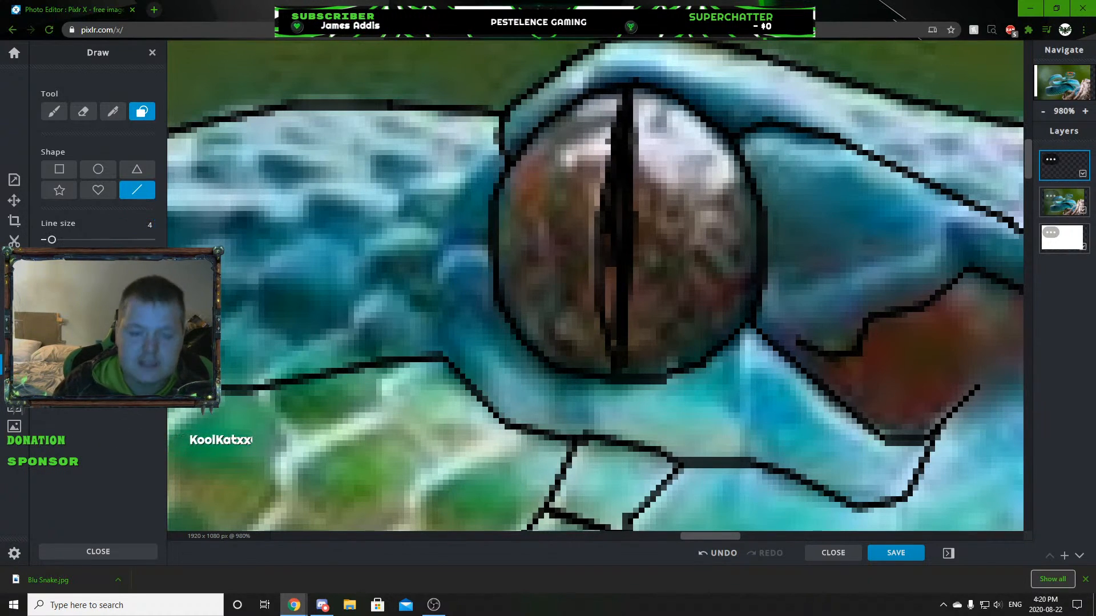
{"action": "left_click_drag", "start_coordinate": [616, 269], "coordinate": [621, 189]}
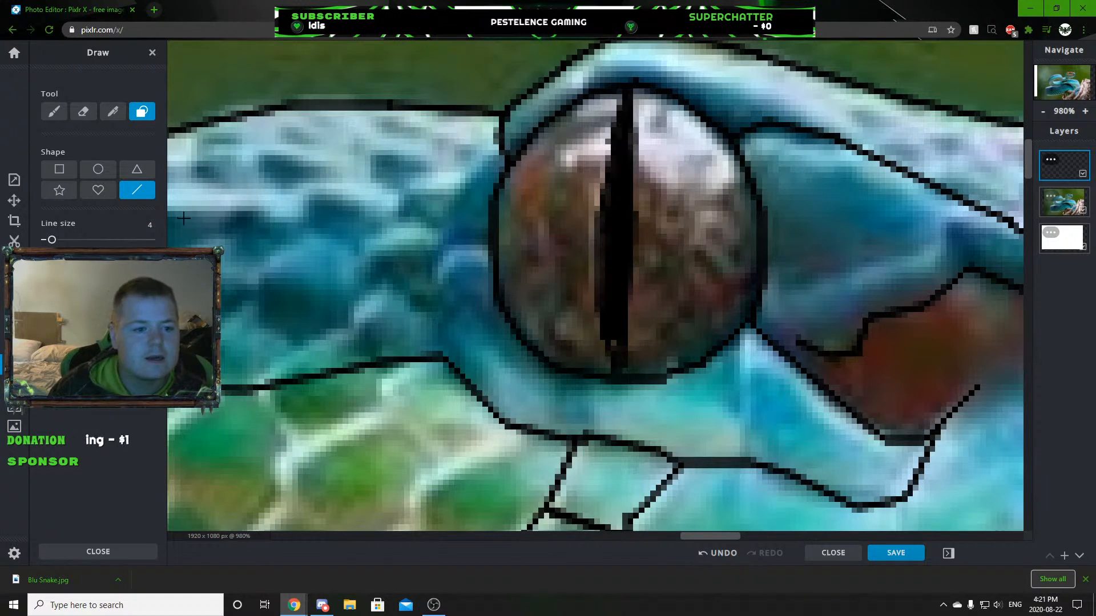
{"action": "type", "text": "2"}
{"action": "key", "text": "Return"}
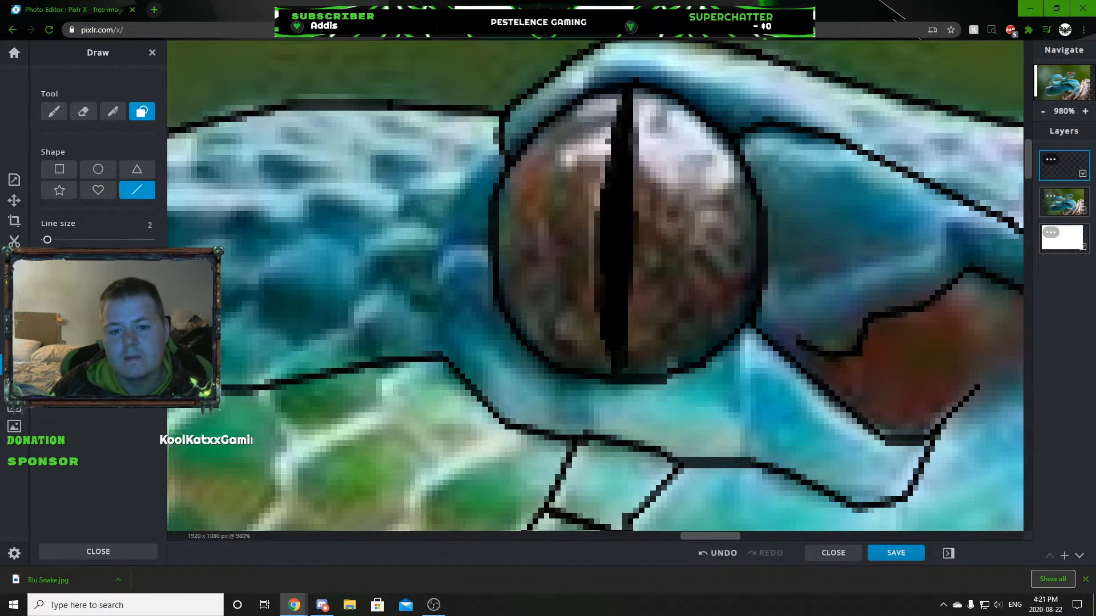
Set the line size to 1.
{"action": "scroll", "coordinate": [674, 352], "scroll_direction": "down", "scroll_amount": 10}
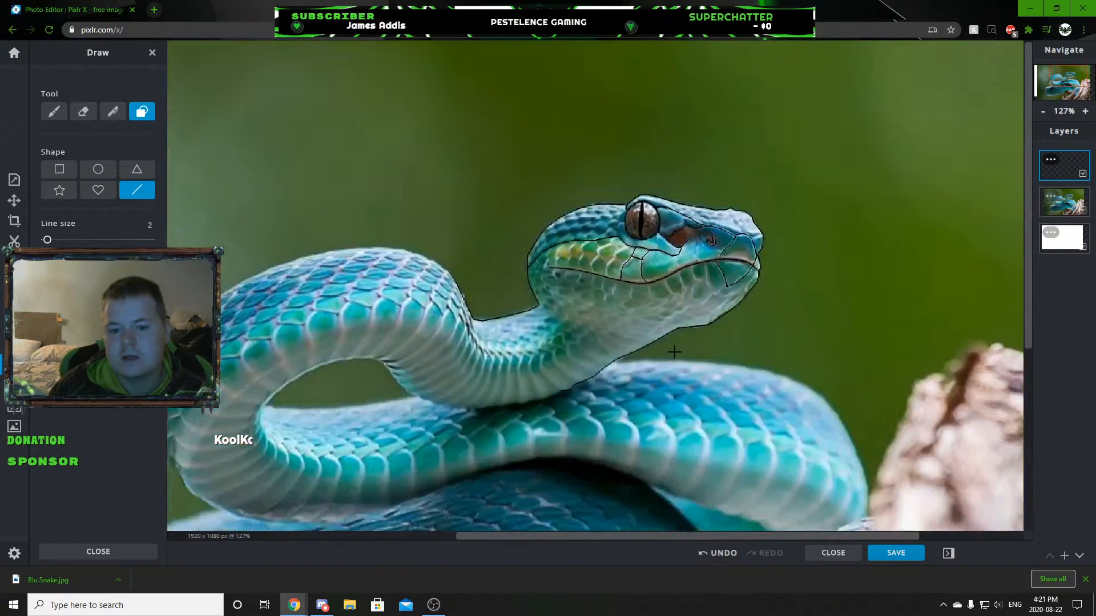
{"action": "scroll", "coordinate": [674, 351], "scroll_direction": "down", "scroll_amount": 2}
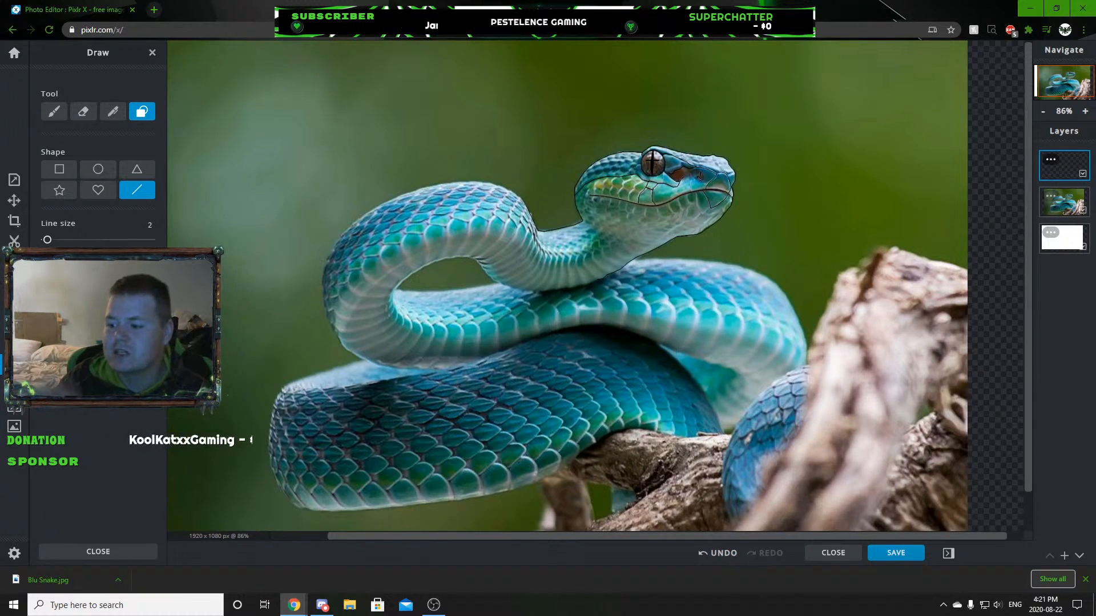
{"action": "scroll", "coordinate": [880, 182], "scroll_direction": "up", "scroll_amount": 3}
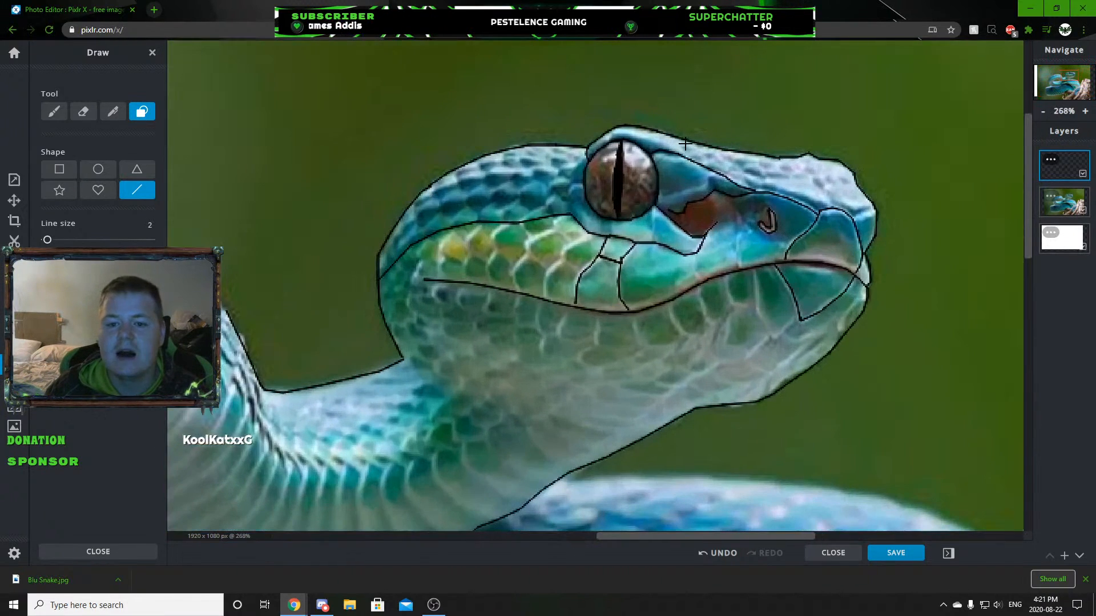
{"action": "scroll", "coordinate": [628, 163], "scroll_direction": "down", "scroll_amount": 1}
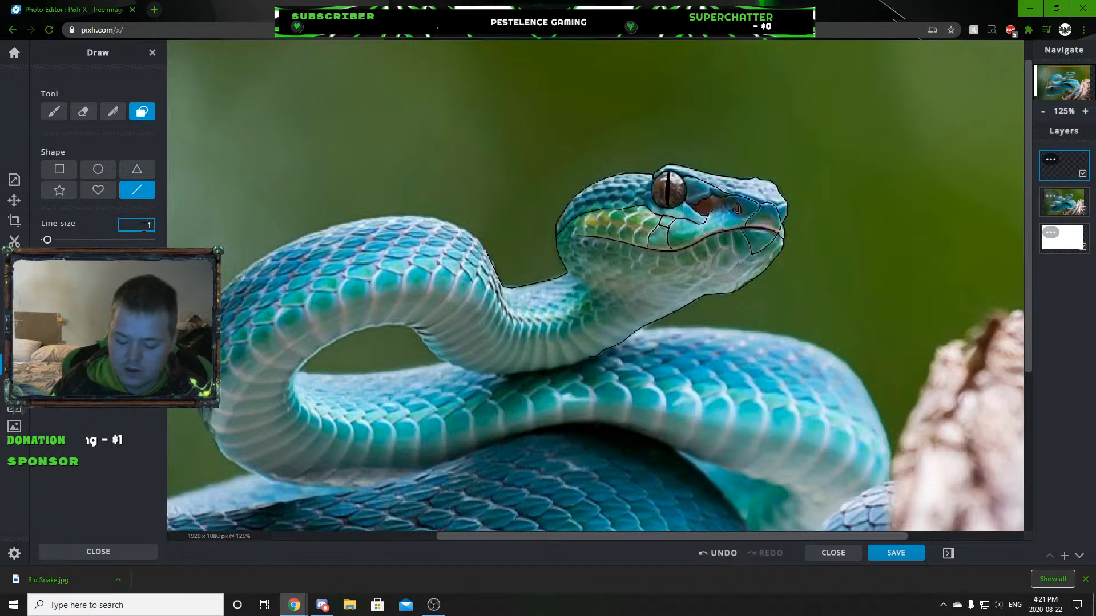
{"action": "scroll", "coordinate": [528, 227], "scroll_direction": "up", "scroll_amount": 8}
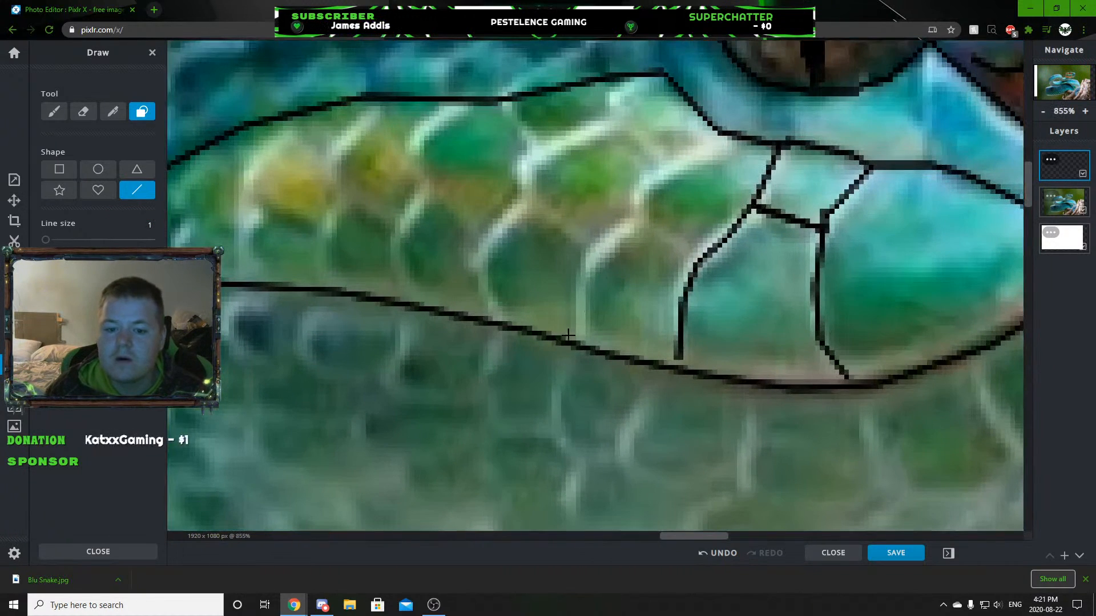
Outline the two rows of green cheek scales below and behind the eye, between the upper cheek line and the mouth line.
{"action": "mouse_move", "coordinate": [577, 344]}
{"action": "left_mouse_down"}
{"action": "mouse_move", "coordinate": [572, 264]}
{"action": "mouse_move", "coordinate": [638, 217]}
{"action": "mouse_move", "coordinate": [642, 185]}
{"action": "mouse_move", "coordinate": [716, 134]}
{"action": "left_mouse_up"}
{"action": "left_click_drag", "start_coordinate": [642, 218], "coordinate": [697, 255]}
{"action": "mouse_move", "coordinate": [599, 247]}
{"action": "left_mouse_down"}
{"action": "mouse_move", "coordinate": [524, 202]}
{"action": "mouse_move", "coordinate": [478, 257]}
{"action": "mouse_move", "coordinate": [484, 301]}
{"action": "mouse_move", "coordinate": [505, 323]}
{"action": "left_mouse_up"}
{"action": "mouse_move", "coordinate": [525, 201]}
{"action": "left_mouse_down"}
{"action": "mouse_move", "coordinate": [535, 147]}
{"action": "mouse_move", "coordinate": [607, 110]}
{"action": "mouse_move", "coordinate": [670, 163]}
{"action": "left_mouse_up"}
{"action": "left_click_drag", "start_coordinate": [619, 111], "coordinate": [623, 88]}
{"action": "left_click_drag", "start_coordinate": [626, 87], "coordinate": [664, 72]}
{"action": "mouse_move", "coordinate": [535, 141]}
{"action": "left_mouse_down"}
{"action": "mouse_move", "coordinate": [508, 101]}
{"action": "mouse_move", "coordinate": [408, 141]}
{"action": "mouse_move", "coordinate": [426, 185]}
{"action": "mouse_move", "coordinate": [399, 264]}
{"action": "mouse_move", "coordinate": [412, 302]}
{"action": "left_mouse_up"}
{"action": "left_click_drag", "start_coordinate": [495, 229], "coordinate": [429, 186]}
Continue both rows of cheek scales toward the back of the head, outlining the yellow scales and the ones beneath them.
{"action": "scroll", "coordinate": [478, 288], "scroll_direction": "down", "scroll_amount": 4}
{"action": "scroll", "coordinate": [384, 272], "scroll_direction": "up", "scroll_amount": 5}
{"action": "mouse_move", "coordinate": [448, 297]}
{"action": "left_mouse_down"}
{"action": "mouse_move", "coordinate": [443, 228]}
{"action": "mouse_move", "coordinate": [465, 186]}
{"action": "mouse_move", "coordinate": [541, 232]}
{"action": "left_mouse_up"}
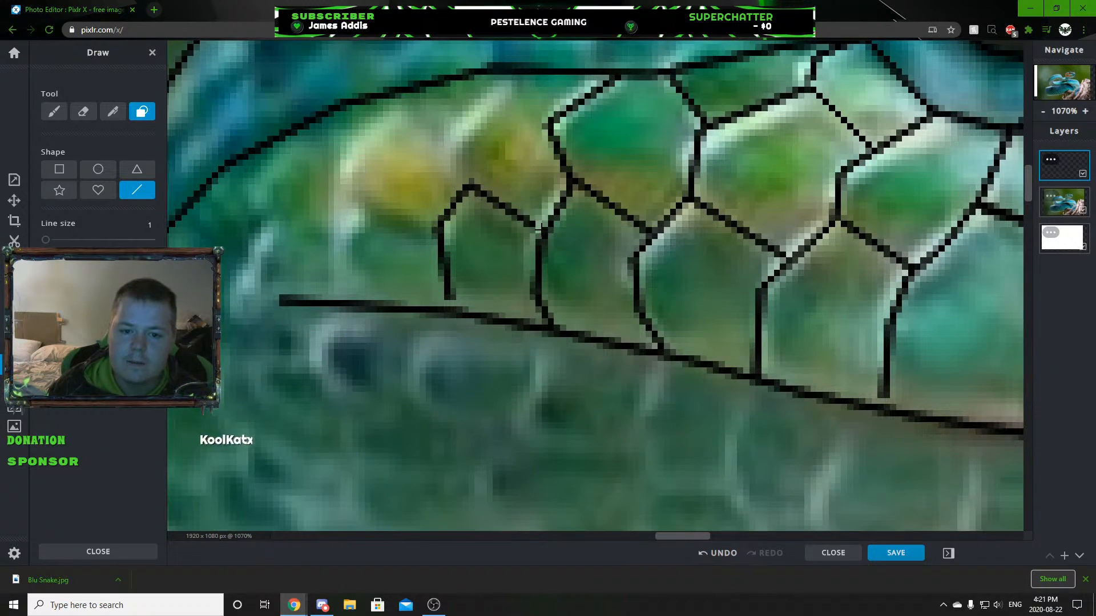
{"action": "mouse_move", "coordinate": [466, 186]}
{"action": "left_mouse_down"}
{"action": "mouse_move", "coordinate": [444, 131]}
{"action": "mouse_move", "coordinate": [513, 80]}
{"action": "left_mouse_up"}
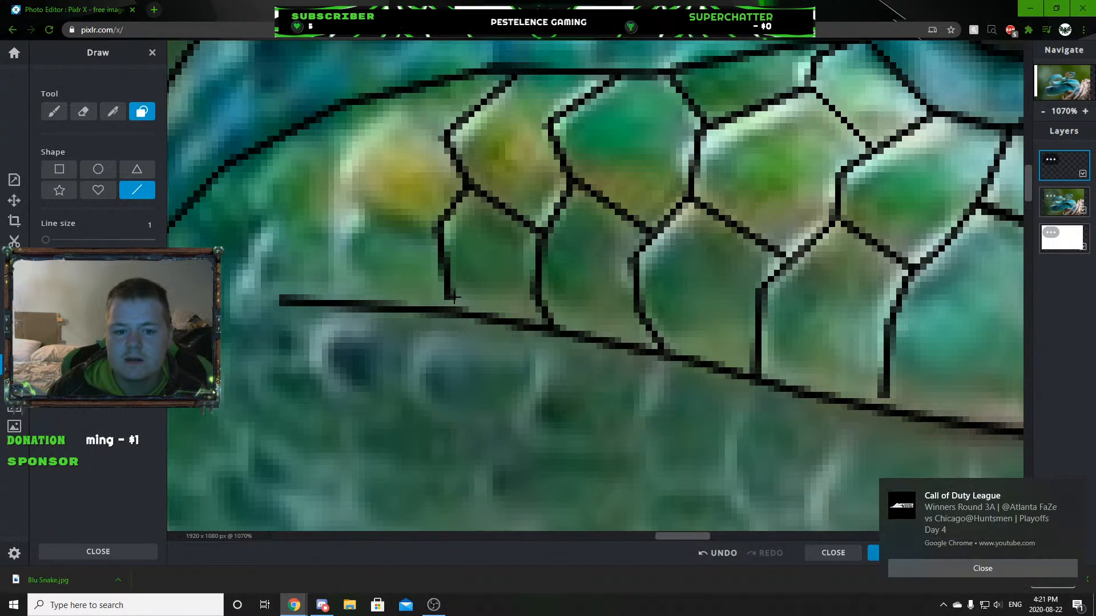
{"action": "left_click", "coordinate": [1076, 489]}
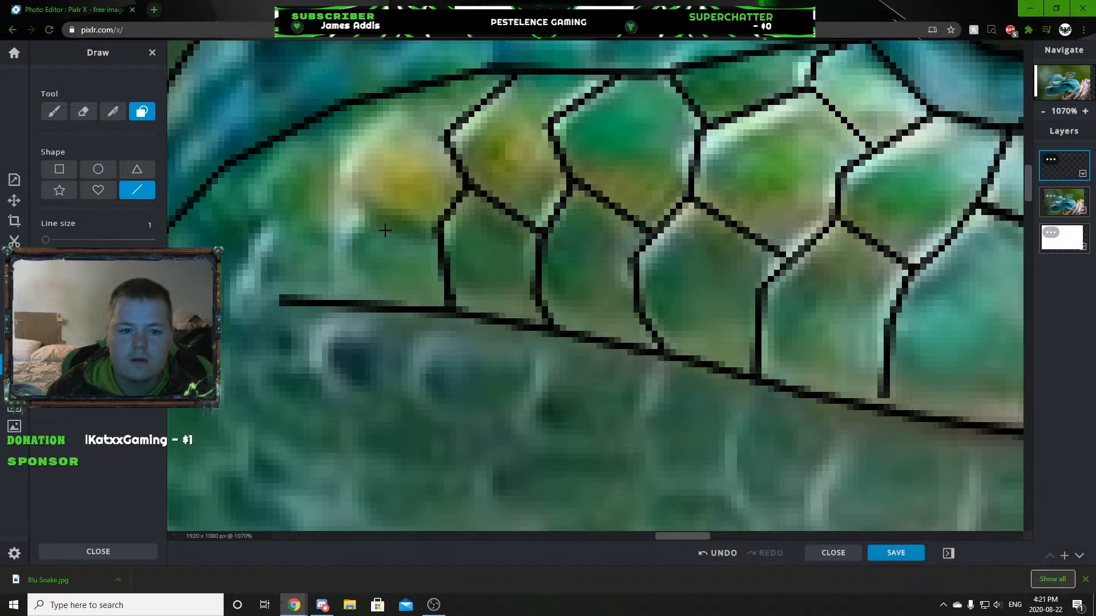
{"action": "mouse_move", "coordinate": [346, 301]}
{"action": "left_mouse_down"}
{"action": "mouse_move", "coordinate": [342, 203]}
{"action": "mouse_move", "coordinate": [358, 155]}
{"action": "mouse_move", "coordinate": [403, 96]}
{"action": "left_mouse_up"}
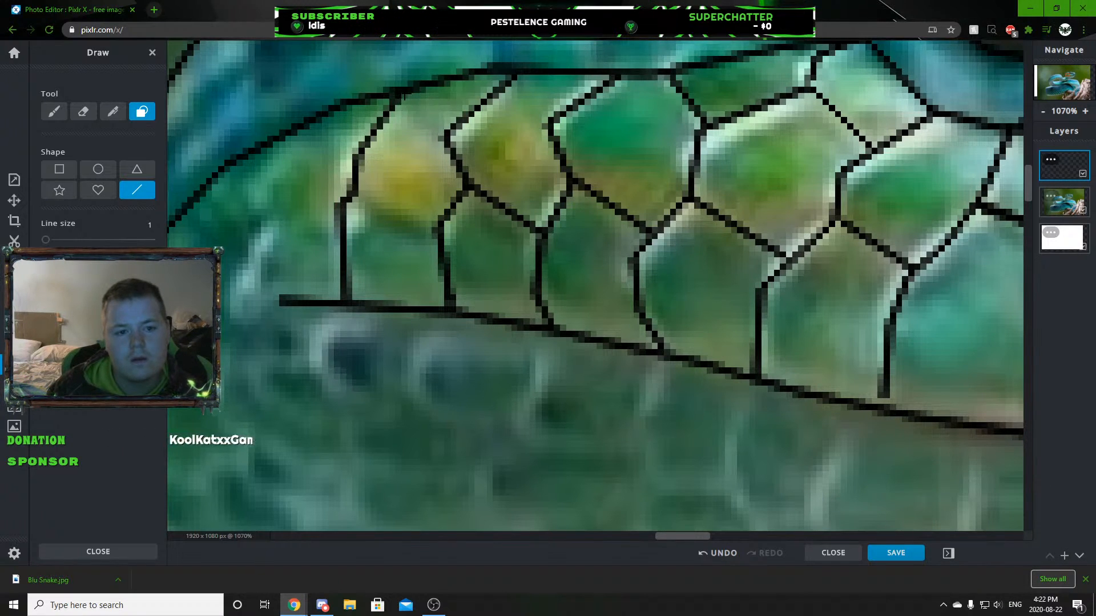
{"action": "scroll", "coordinate": [454, 326], "scroll_direction": "down", "scroll_amount": 5}
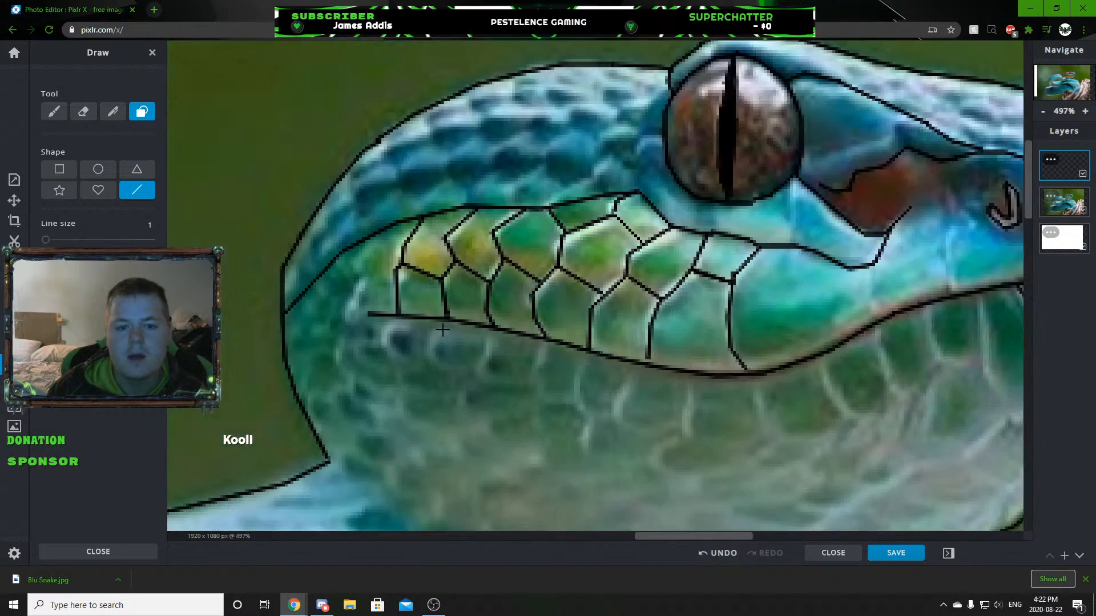
Draw a short line from the cheek line's low point below the heat pit down to the mouth line.
{"action": "scroll", "coordinate": [454, 326], "scroll_direction": "down", "scroll_amount": 2}
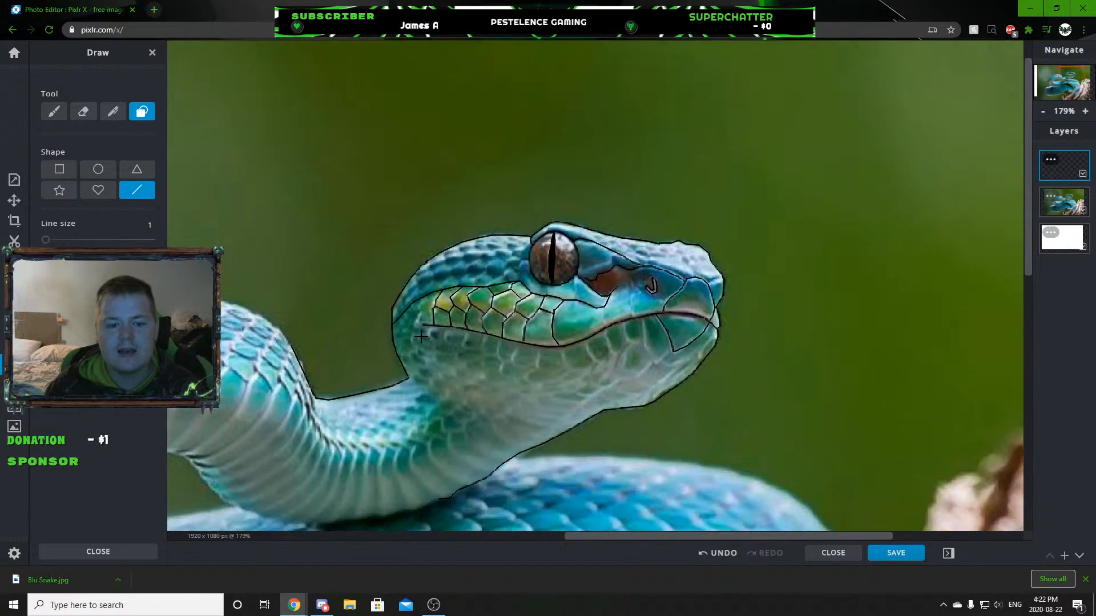
{"action": "scroll", "coordinate": [421, 336], "scroll_direction": "up", "scroll_amount": 4}
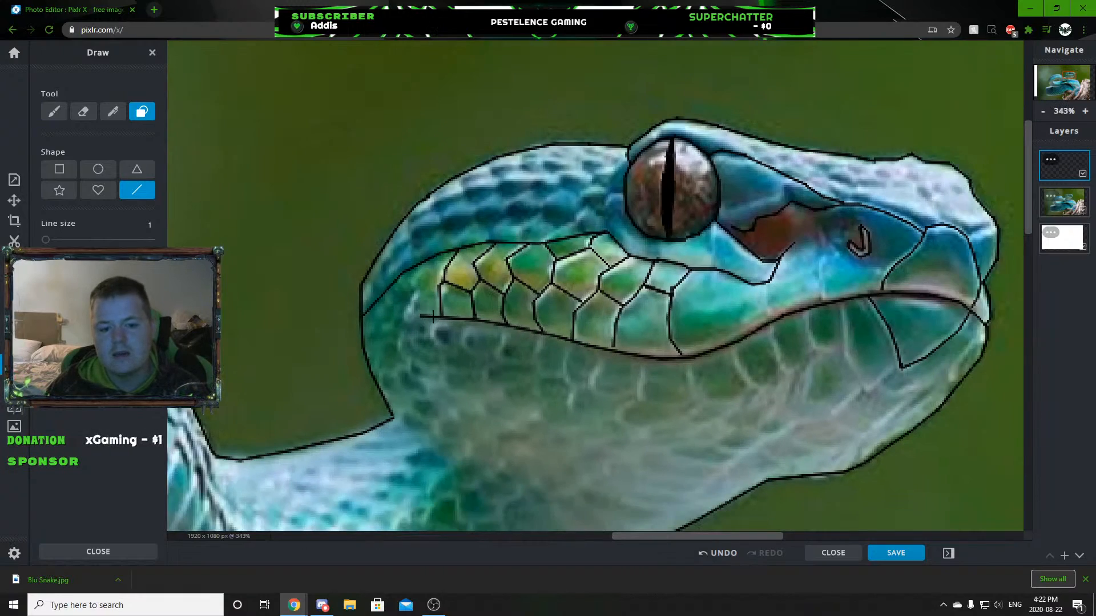
{"action": "scroll", "coordinate": [430, 318], "scroll_direction": "up", "scroll_amount": 7}
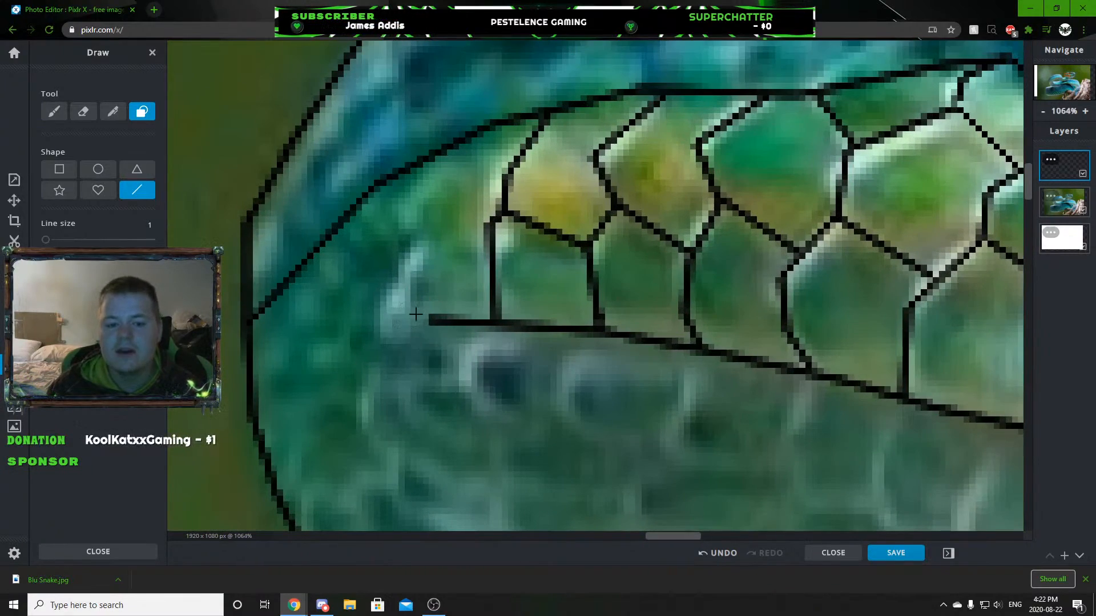
{"action": "scroll", "coordinate": [451, 388], "scroll_direction": "down", "scroll_amount": 7}
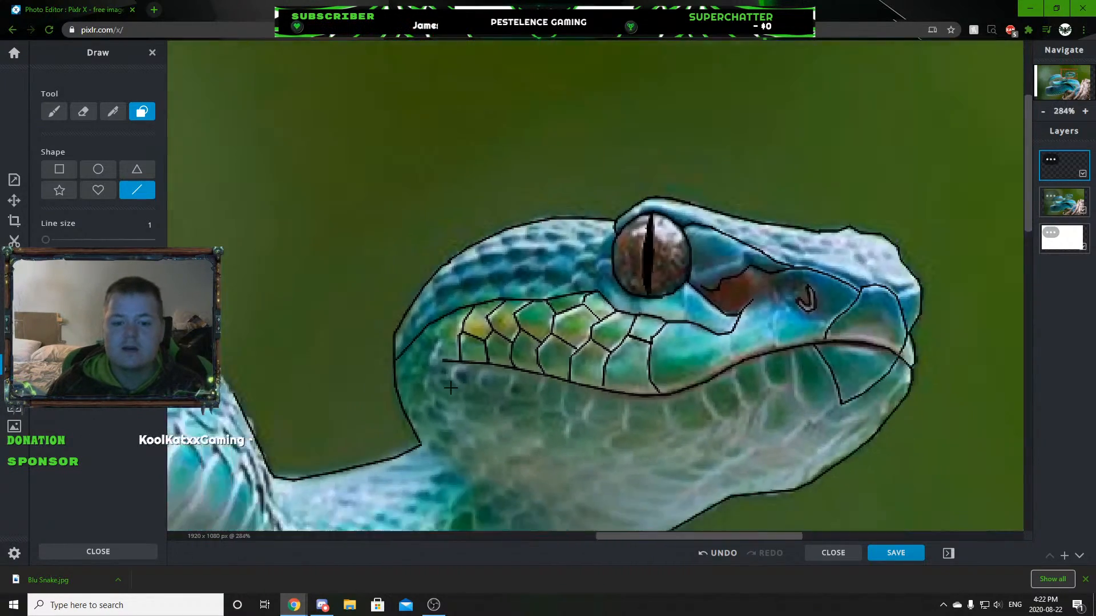
{"action": "scroll", "coordinate": [454, 388], "scroll_direction": "down", "scroll_amount": 3}
{"action": "scroll", "coordinate": [581, 217], "scroll_direction": "up", "scroll_amount": 9}
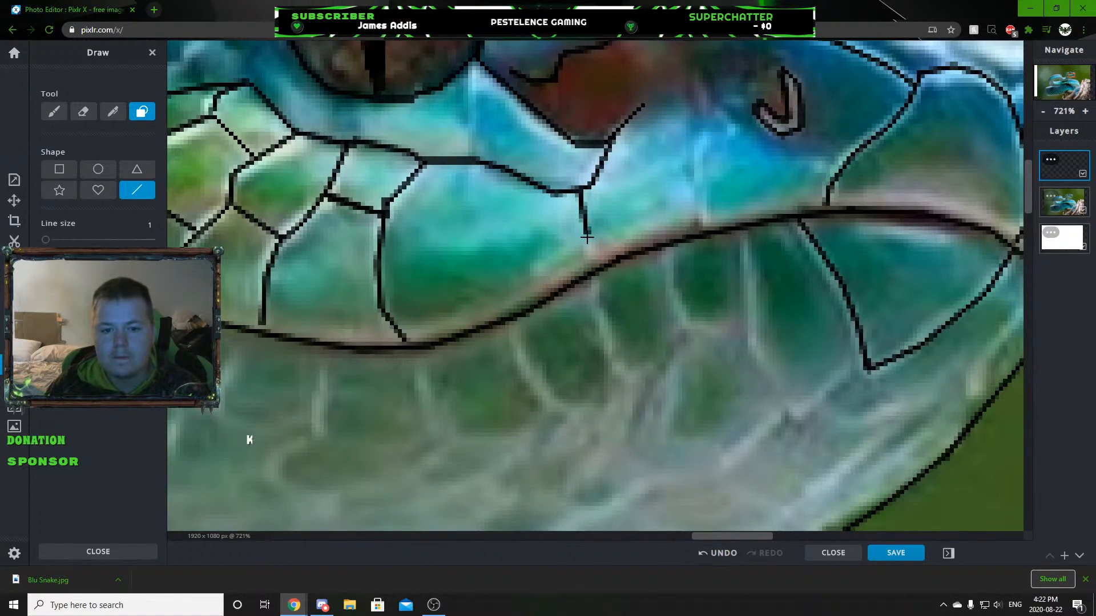
{"action": "scroll", "coordinate": [563, 419], "scroll_direction": "down", "scroll_amount": 7}
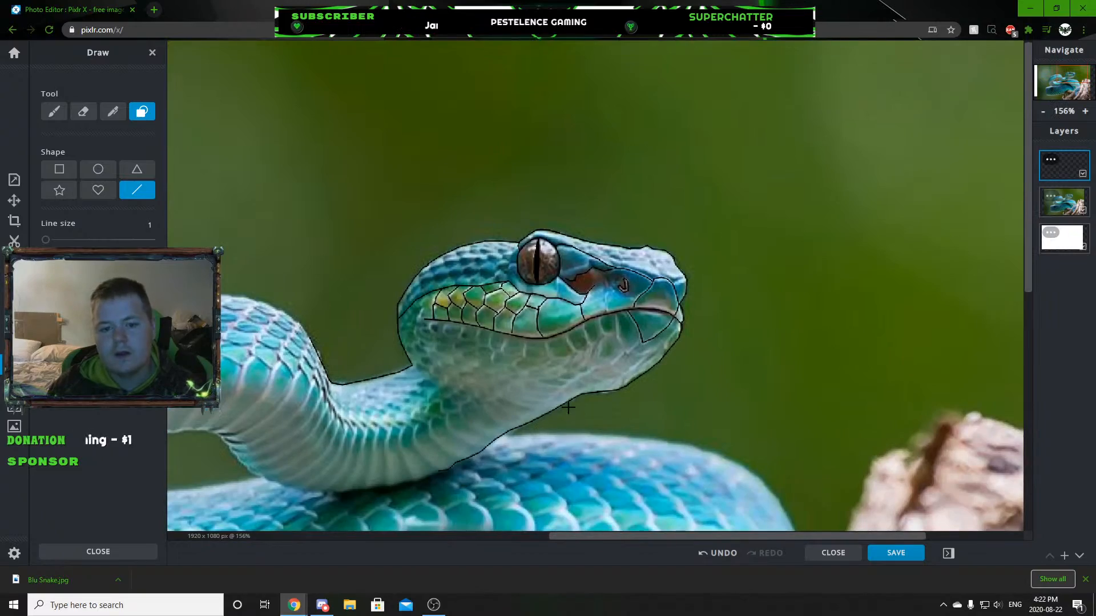
Try tracing the small blue scales on top of the head behind the eye, and undo those lines.
{"action": "scroll", "coordinate": [566, 409], "scroll_direction": "down", "scroll_amount": 4}
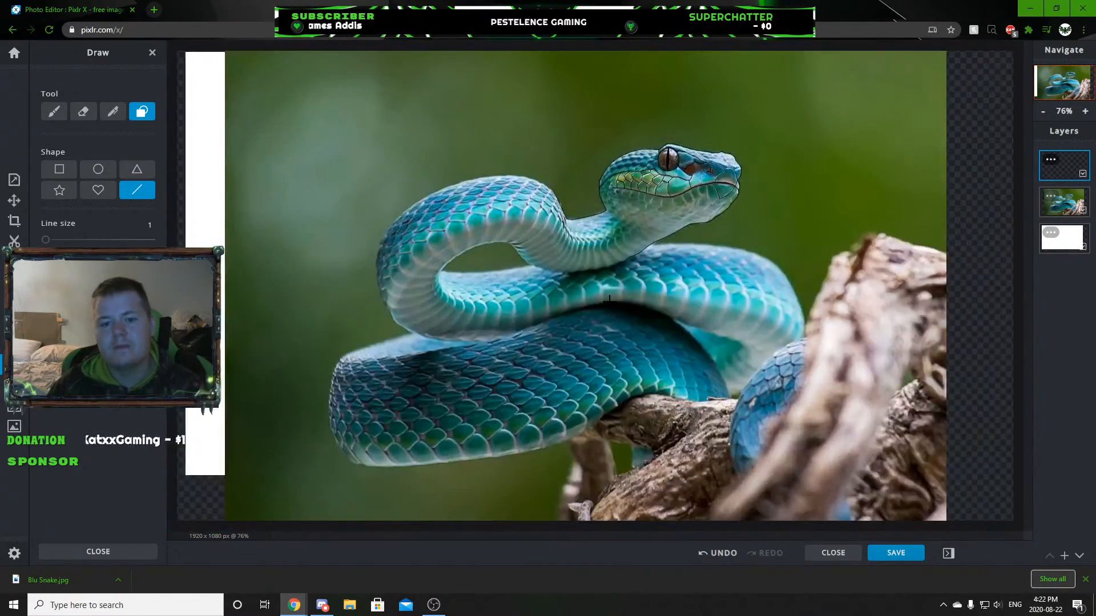
{"action": "scroll", "coordinate": [609, 300], "scroll_direction": "up", "scroll_amount": 10}
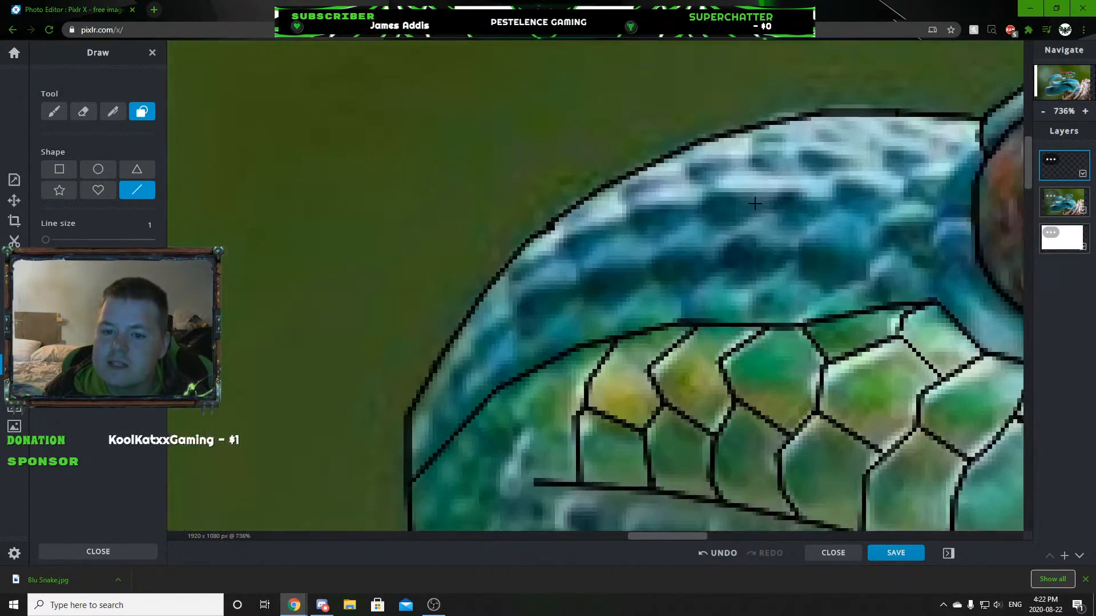
{"action": "scroll", "coordinate": [755, 204], "scroll_direction": "up", "scroll_amount": 1}
{"action": "mouse_move", "coordinate": [781, 177]}
{"action": "left_mouse_down"}
{"action": "mouse_move", "coordinate": [742, 168]}
{"action": "mouse_move", "coordinate": [686, 198]}
{"action": "mouse_move", "coordinate": [610, 187]}
{"action": "left_mouse_up"}
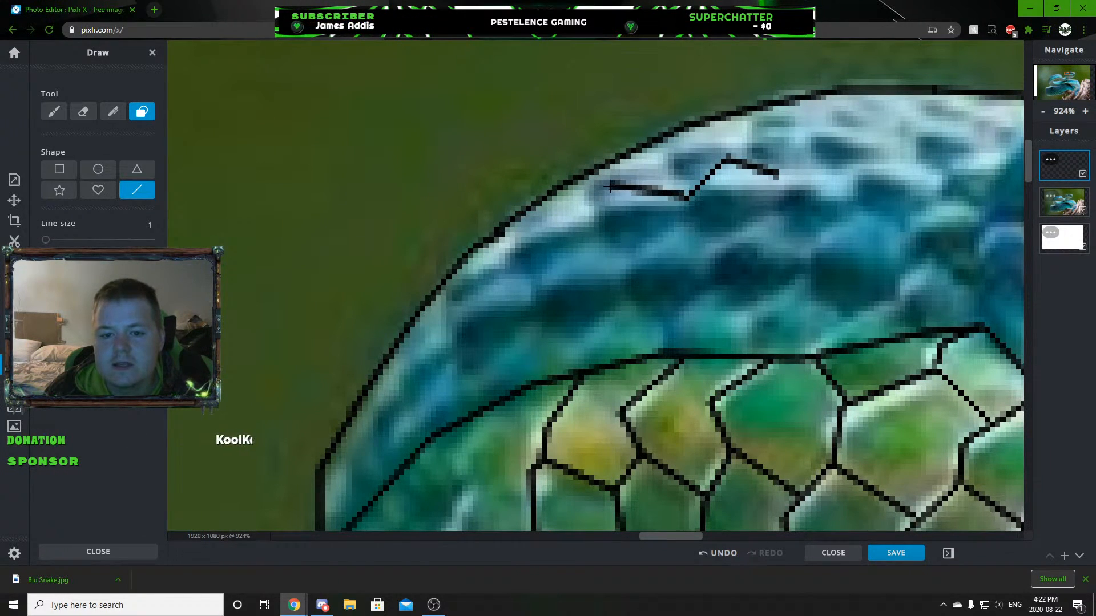
{"action": "scroll", "coordinate": [765, 441], "scroll_direction": "down", "scroll_amount": 6}
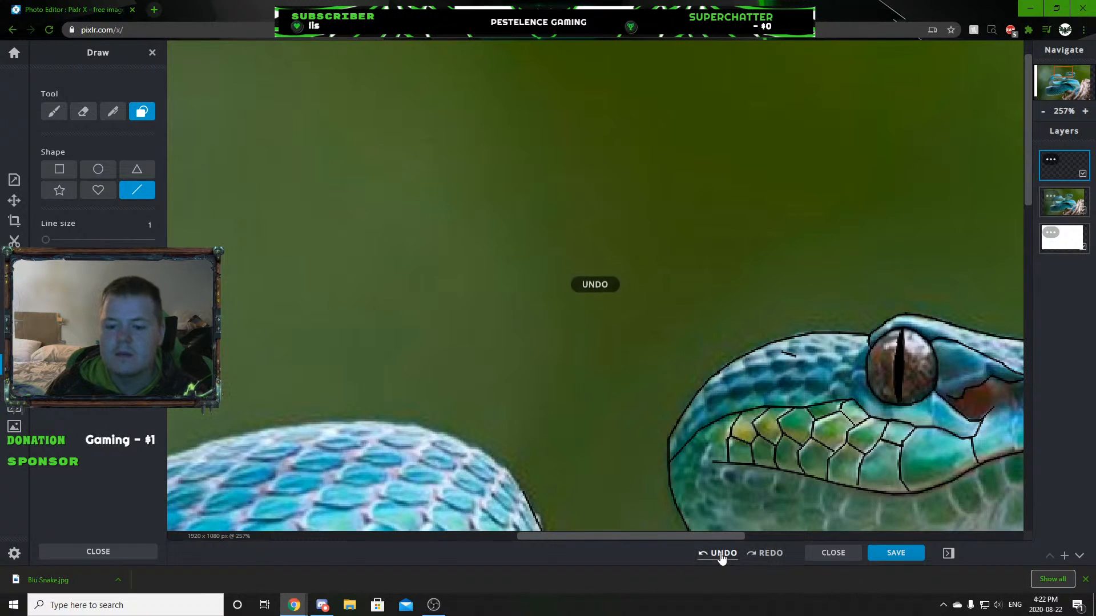
{"action": "scroll", "coordinate": [886, 441], "scroll_direction": "down", "scroll_amount": 5}
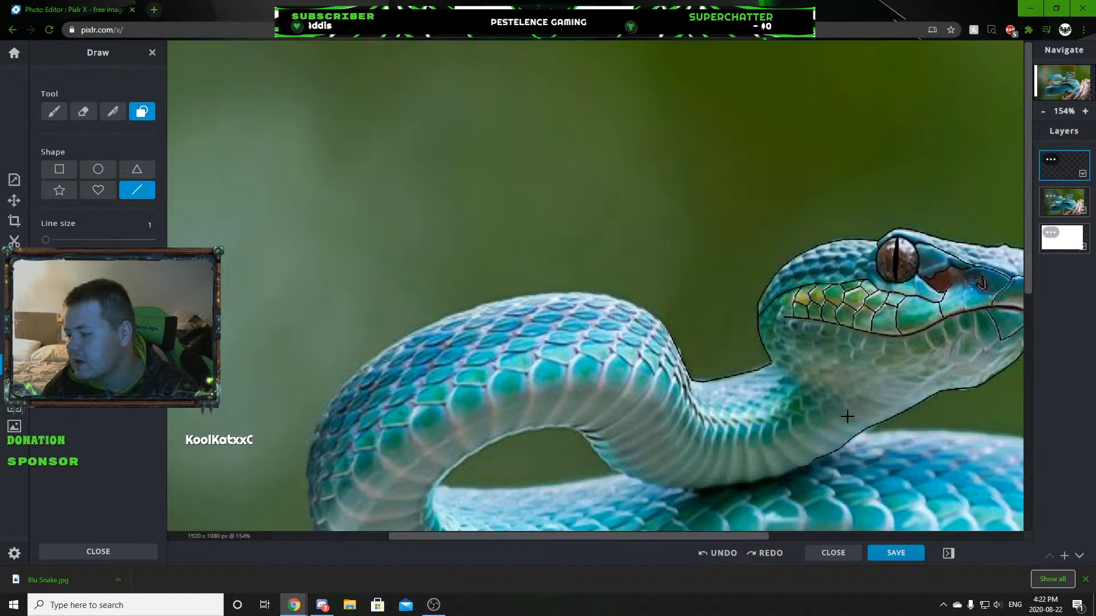
Move the white layer above the snake photo to check the line art, restore the layer order, and select the drawing layer.
{"action": "scroll", "coordinate": [903, 293], "scroll_direction": "down", "scroll_amount": 5}
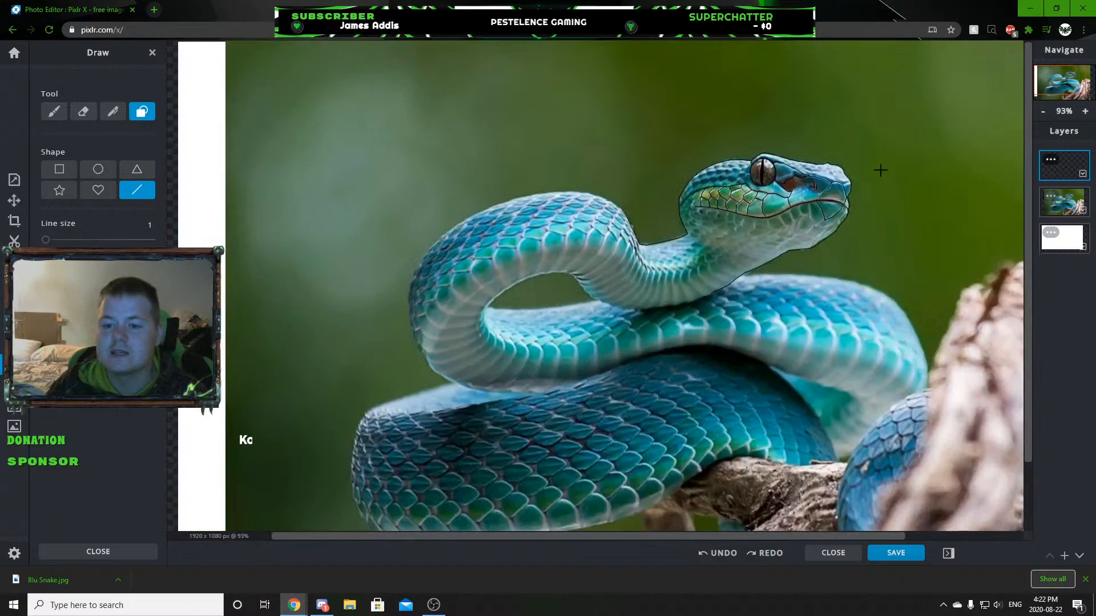
{"action": "scroll", "coordinate": [883, 176], "scroll_direction": "up", "scroll_amount": 6}
{"action": "scroll", "coordinate": [587, 252], "scroll_direction": "down", "scroll_amount": 5}
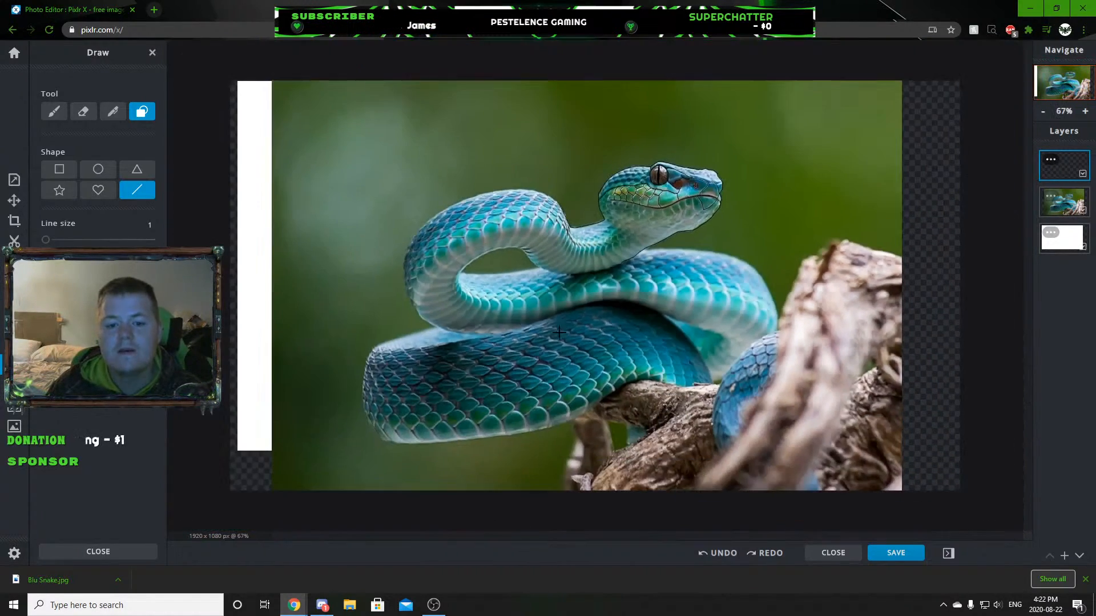
{"action": "scroll", "coordinate": [567, 336], "scroll_direction": "up", "scroll_amount": 3}
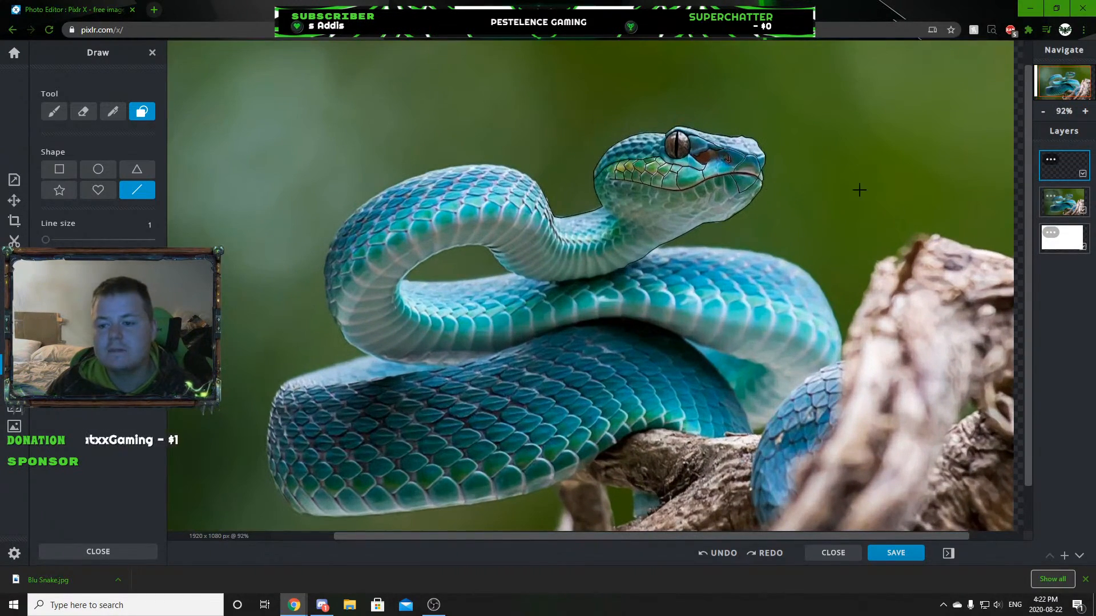
{"action": "left_click_drag", "start_coordinate": [1049, 225], "coordinate": [1066, 206]}
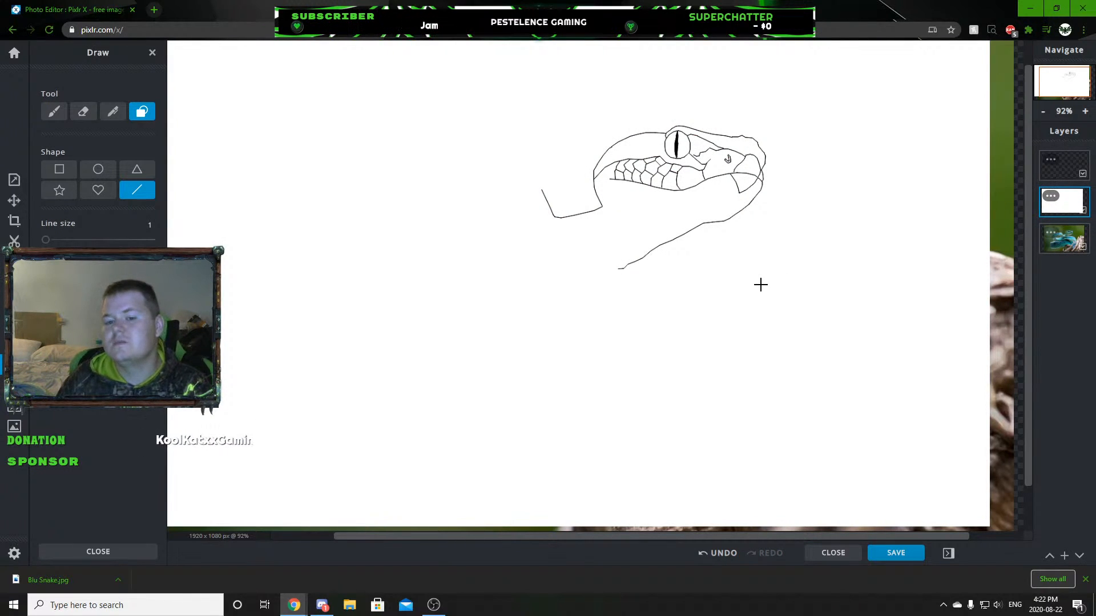
{"action": "scroll", "coordinate": [711, 133], "scroll_direction": "up", "scroll_amount": 4}
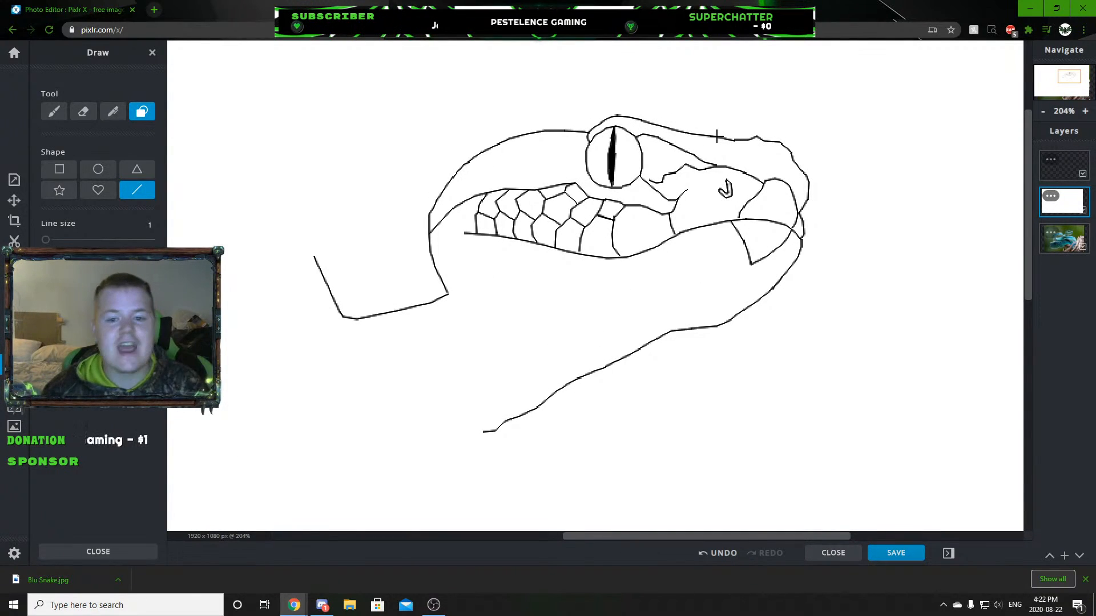
{"action": "left_click_drag", "start_coordinate": [1063, 237], "coordinate": [1063, 197]}
{"action": "left_click", "coordinate": [1060, 173]}
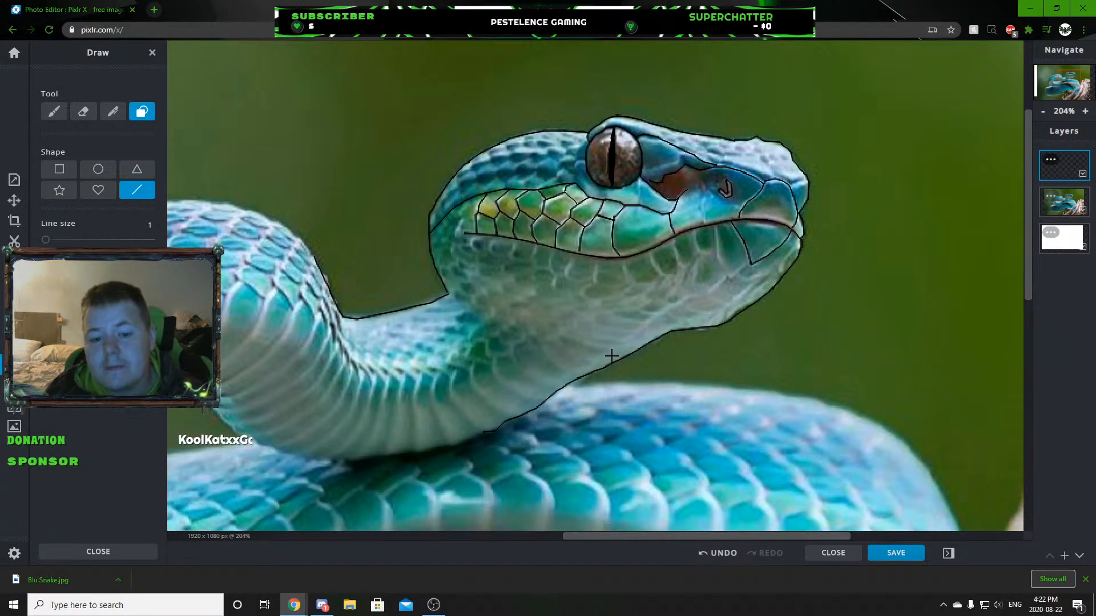
Trace the lower jaw line from the bottom corner of the front chin scale back to the throat outline.
{"action": "scroll", "coordinate": [612, 356], "scroll_direction": "up", "scroll_amount": 3}
{"action": "mouse_move", "coordinate": [562, 393]}
{"action": "left_mouse_down"}
{"action": "mouse_move", "coordinate": [641, 313]}
{"action": "mouse_move", "coordinate": [729, 252]}
{"action": "mouse_move", "coordinate": [814, 226]}
{"action": "mouse_move", "coordinate": [889, 171]}
{"action": "left_mouse_up"}
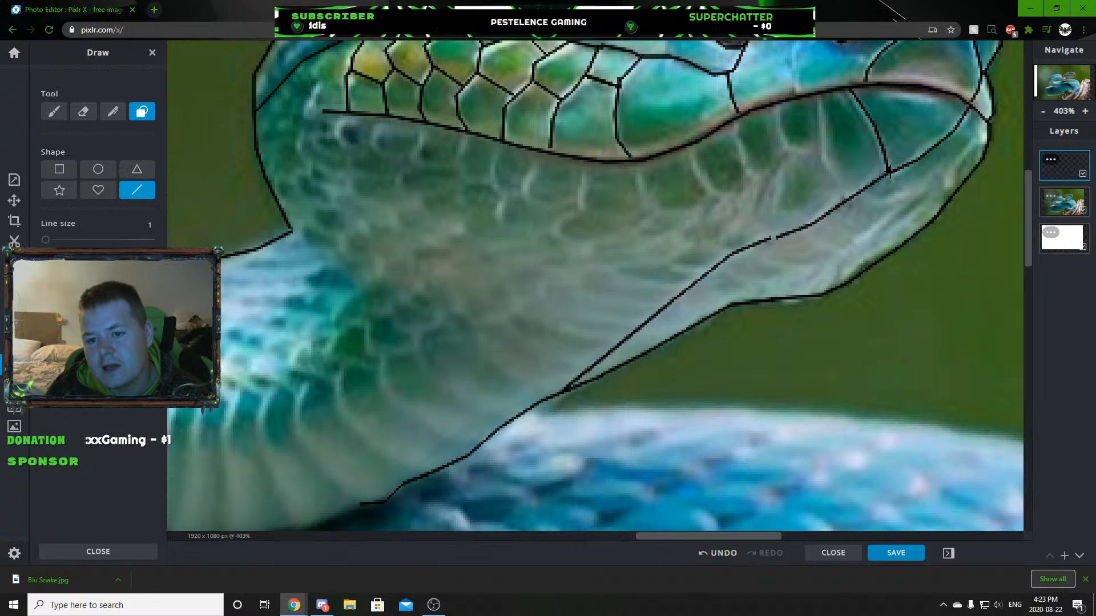
{"action": "scroll", "coordinate": [767, 247], "scroll_direction": "down", "scroll_amount": 1}
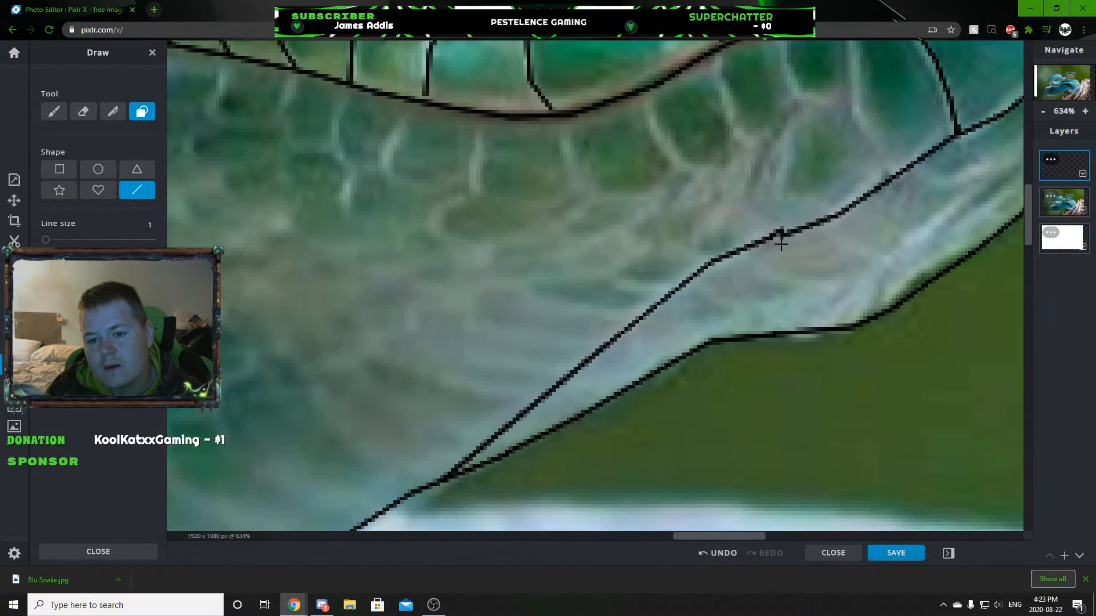
{"action": "scroll", "coordinate": [771, 248], "scroll_direction": "down", "scroll_amount": 1}
{"action": "scroll", "coordinate": [764, 255], "scroll_direction": "down", "scroll_amount": 7}
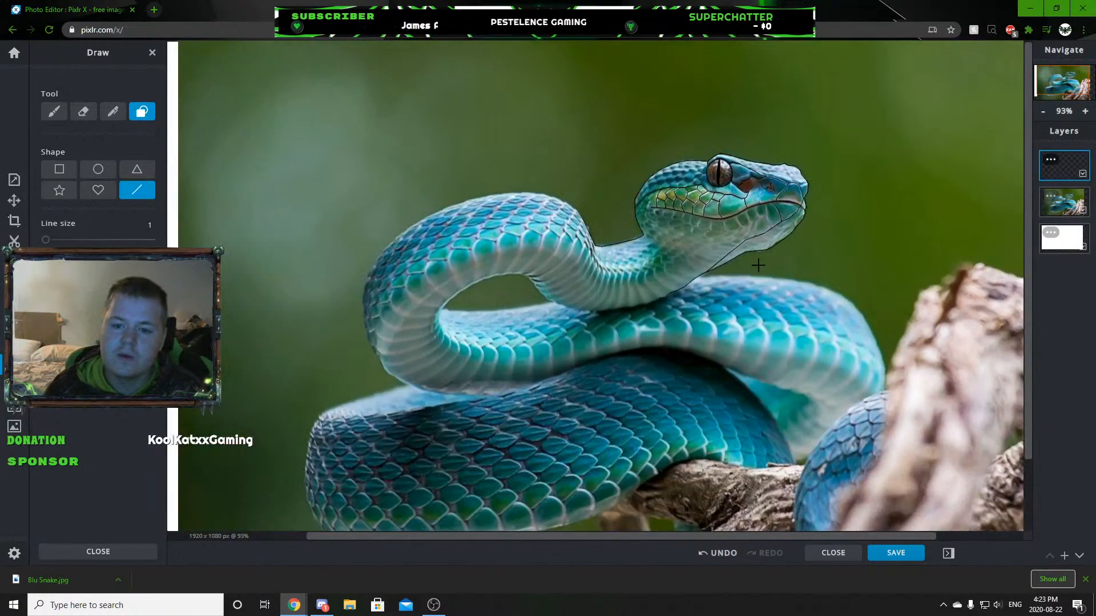
Add a short line extending the back of the head inward from where it meets the neck.
{"action": "scroll", "coordinate": [730, 254], "scroll_direction": "up", "scroll_amount": 6}
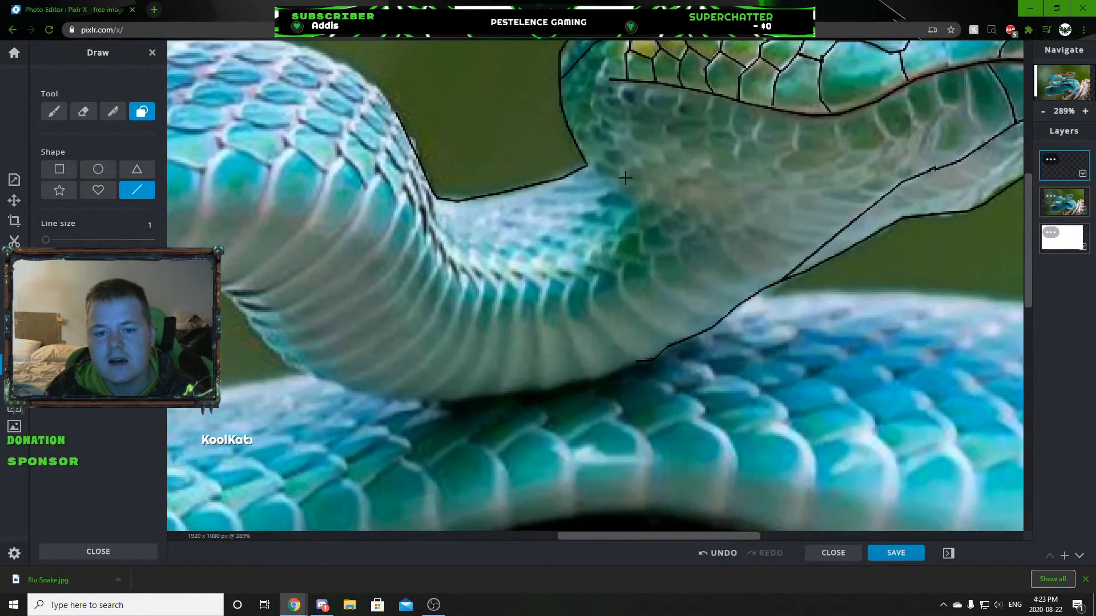
{"action": "left_click_drag", "start_coordinate": [588, 166], "coordinate": [613, 179]}
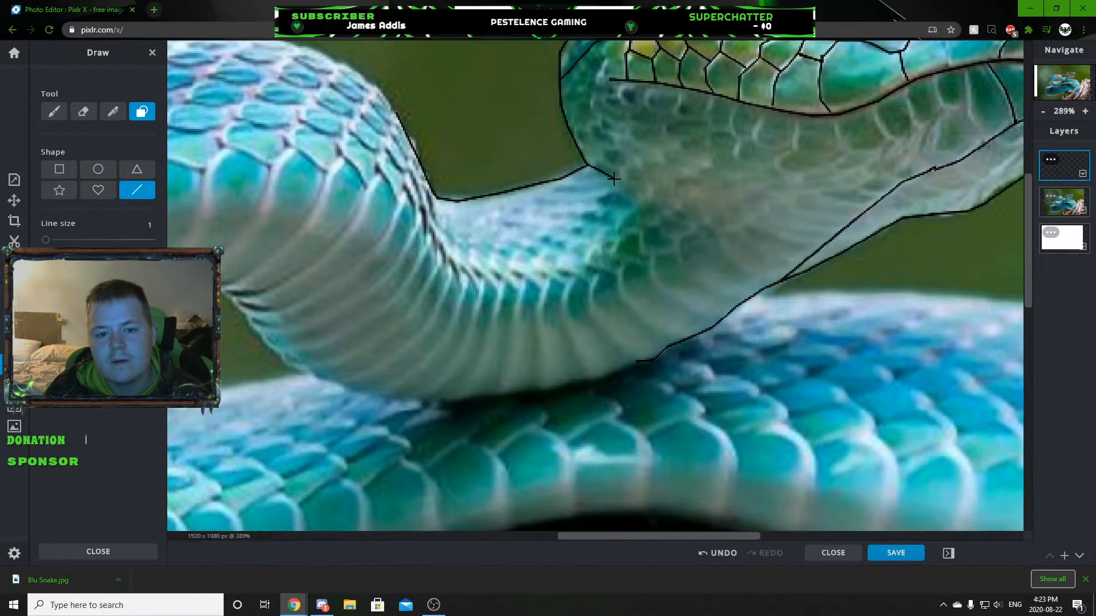
{"action": "scroll", "coordinate": [831, 321], "scroll_direction": "down", "scroll_amount": 4}
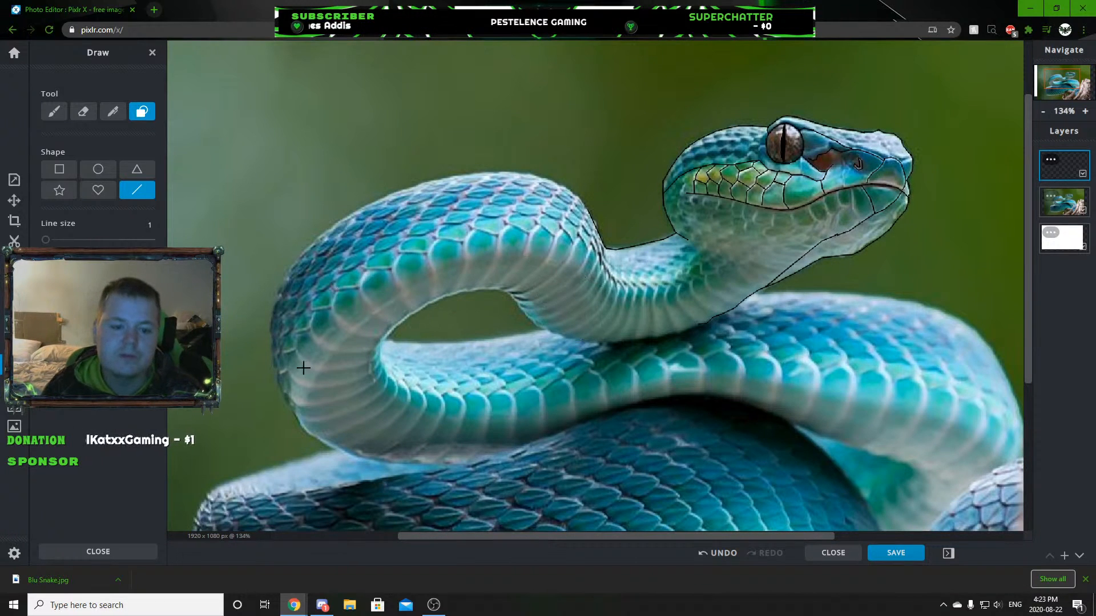
{"action": "scroll", "coordinate": [533, 349], "scroll_direction": "down", "scroll_amount": 3}
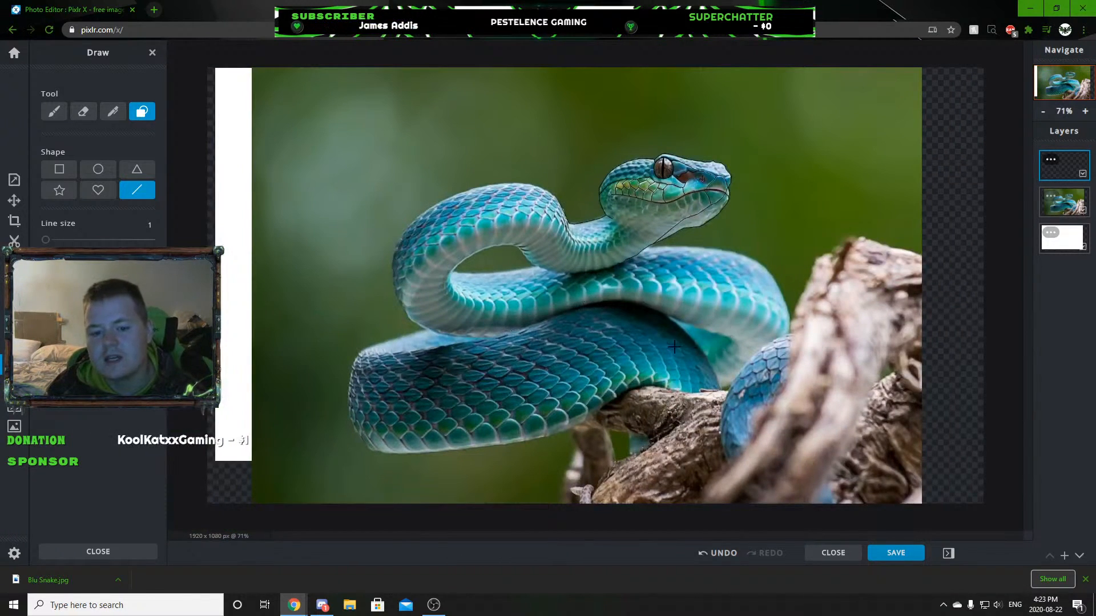
Outline a single leaf-shaped scale on the large lower body coil.
{"action": "scroll", "coordinate": [570, 409], "scroll_direction": "up", "scroll_amount": 15}
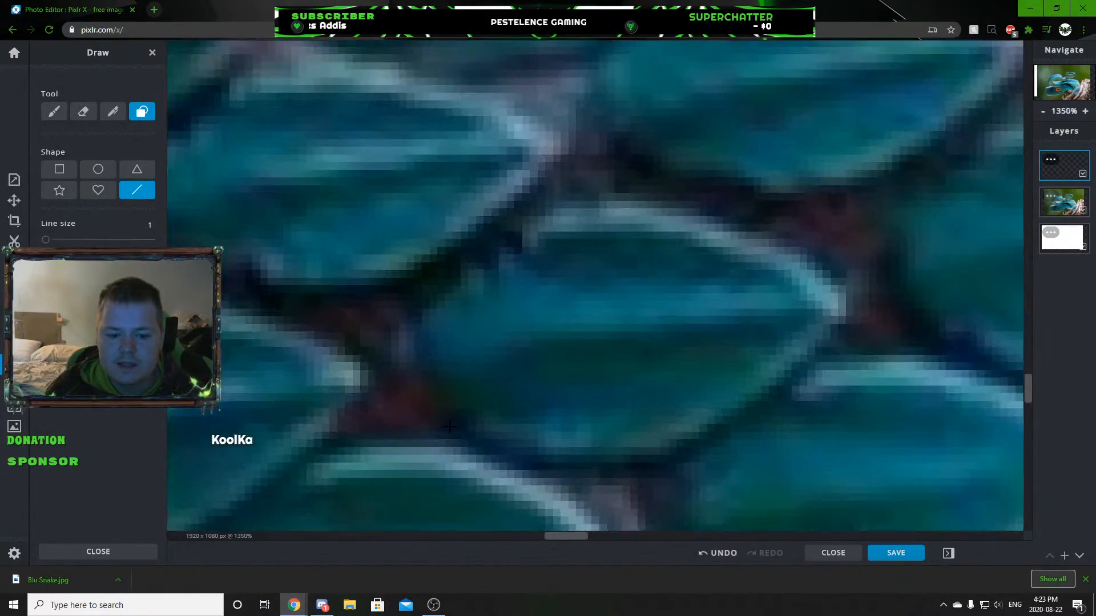
{"action": "scroll", "coordinate": [450, 427], "scroll_direction": "up", "scroll_amount": 1}
{"action": "mouse_move", "coordinate": [449, 427]}
{"action": "left_mouse_down"}
{"action": "mouse_move", "coordinate": [545, 472]}
{"action": "mouse_move", "coordinate": [662, 471]}
{"action": "mouse_move", "coordinate": [830, 366]}
{"action": "mouse_move", "coordinate": [874, 330]}
{"action": "mouse_move", "coordinate": [892, 296]}
{"action": "mouse_move", "coordinate": [749, 201]}
{"action": "mouse_move", "coordinate": [606, 182]}
{"action": "mouse_move", "coordinate": [506, 215]}
{"action": "mouse_move", "coordinate": [434, 268]}
{"action": "mouse_move", "coordinate": [413, 308]}
{"action": "mouse_move", "coordinate": [429, 392]}
{"action": "left_mouse_up"}
{"action": "scroll", "coordinate": [721, 412], "scroll_direction": "down", "scroll_amount": 10}
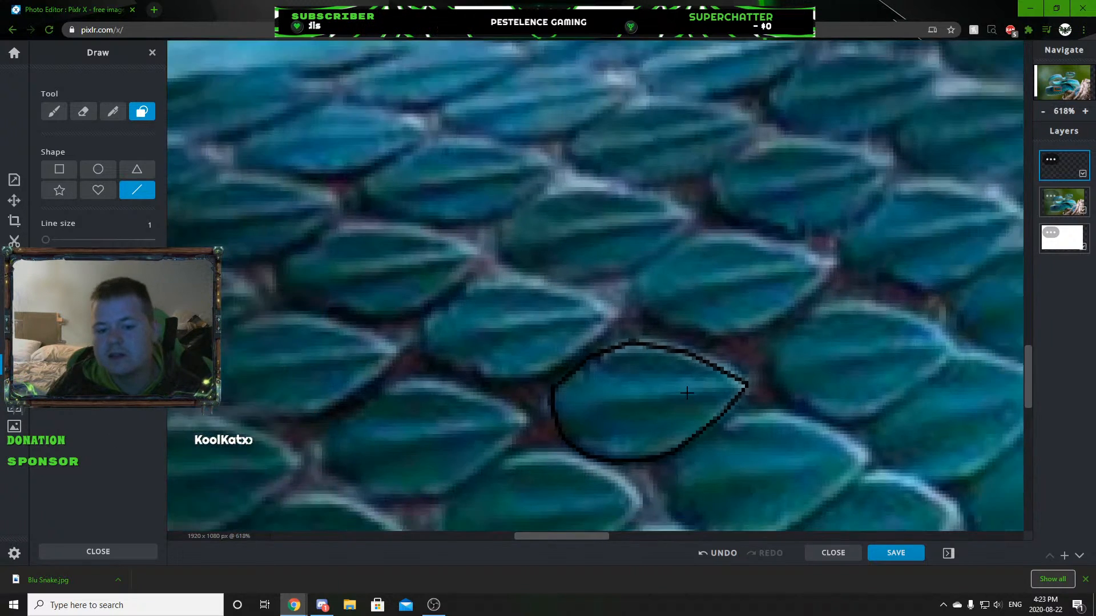
{"action": "scroll", "coordinate": [555, 436], "scroll_direction": "up", "scroll_amount": 5}
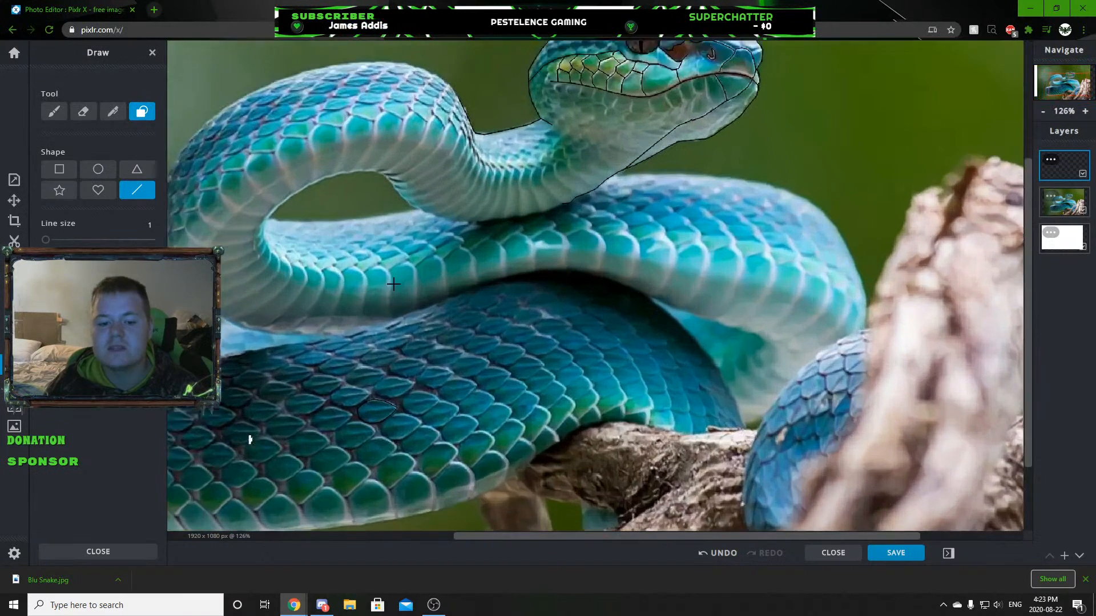
Hide the snake photo behind the white layer to inspect the drawn body scale, and bring the photo back above it.
{"action": "scroll", "coordinate": [555, 422], "scroll_direction": "down", "scroll_amount": 4}
{"action": "left_click", "coordinate": [1069, 232]}
{"action": "left_click_drag", "start_coordinate": [1069, 232], "coordinate": [1065, 200]}
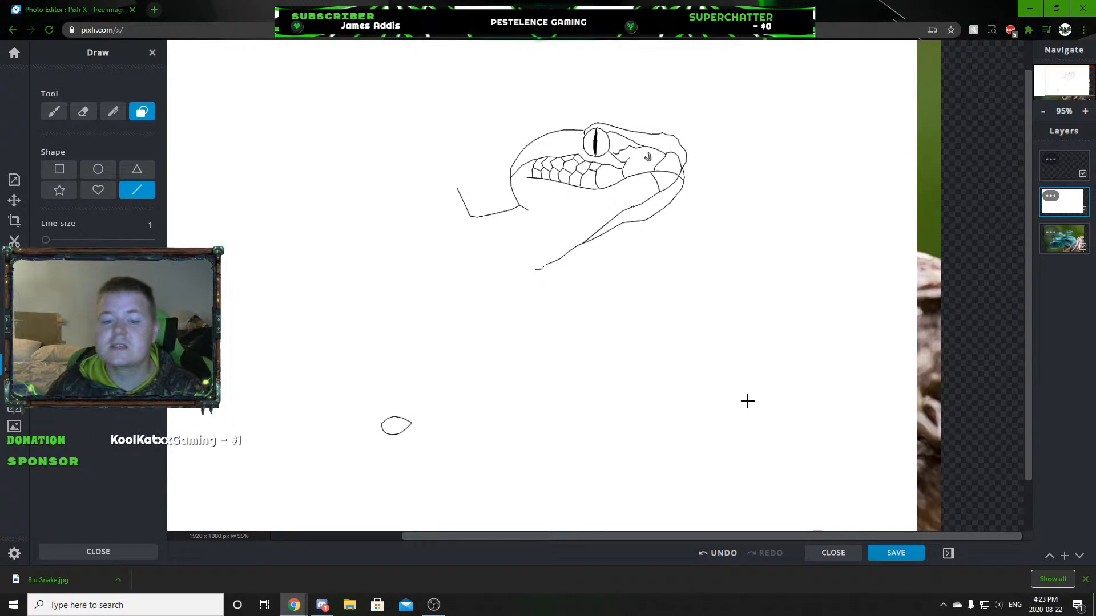
{"action": "scroll", "coordinate": [399, 440], "scroll_direction": "up", "scroll_amount": 8}
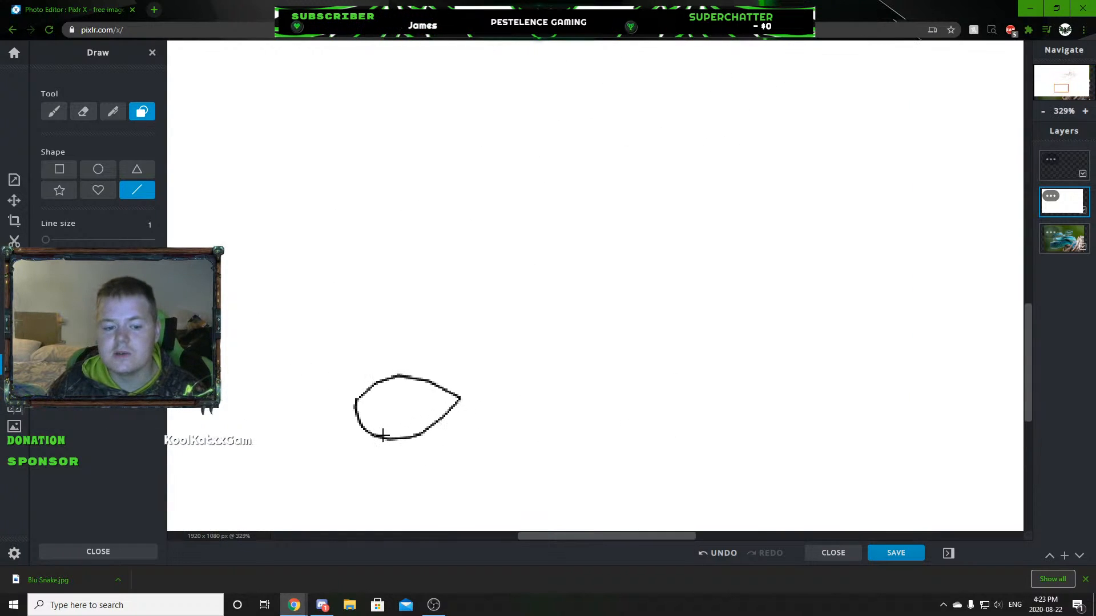
{"action": "left_click_drag", "start_coordinate": [1065, 239], "coordinate": [1063, 200]}
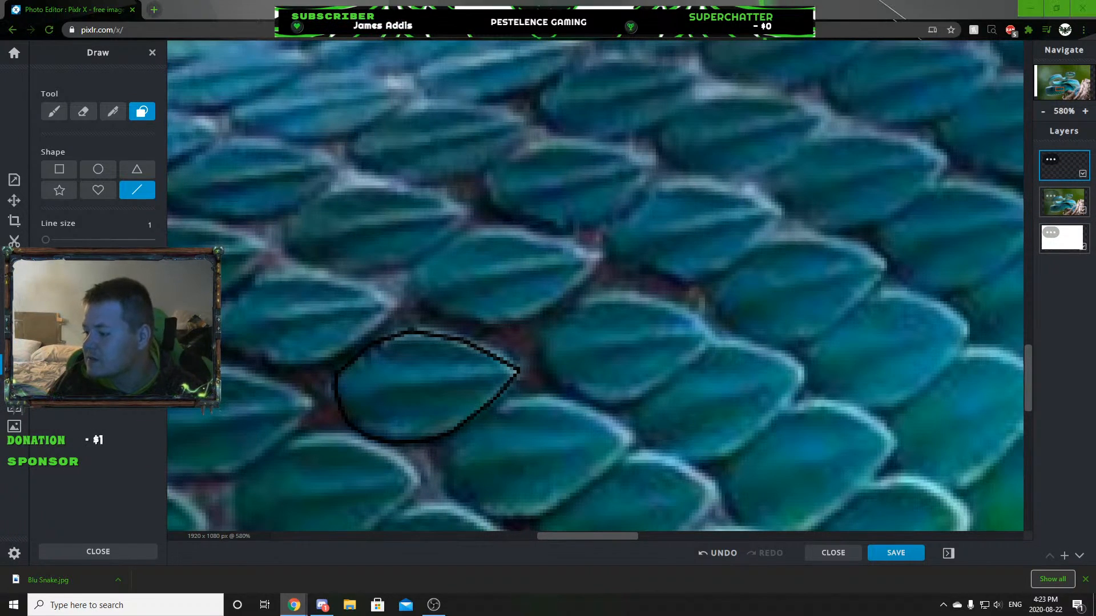
Create a new blank Full HD document of 1920 by 1080 px with the background off.
{"action": "scroll", "coordinate": [600, 289], "scroll_direction": "down", "scroll_amount": 6}
{"action": "scroll", "coordinate": [674, 386], "scroll_direction": "down", "scroll_amount": 3}
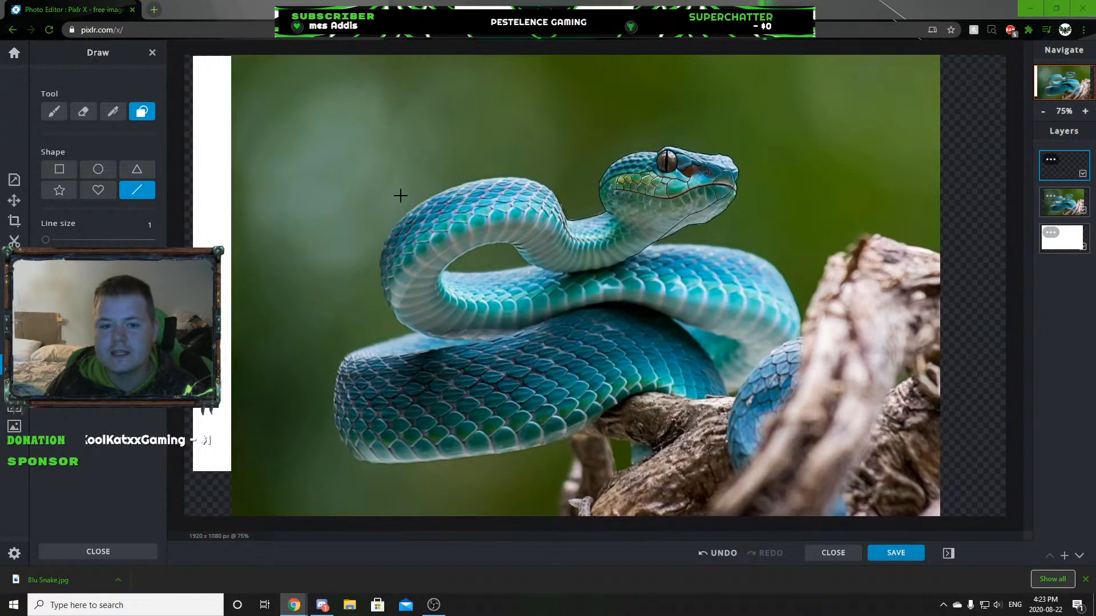
{"action": "left_click", "coordinate": [15, 52]}
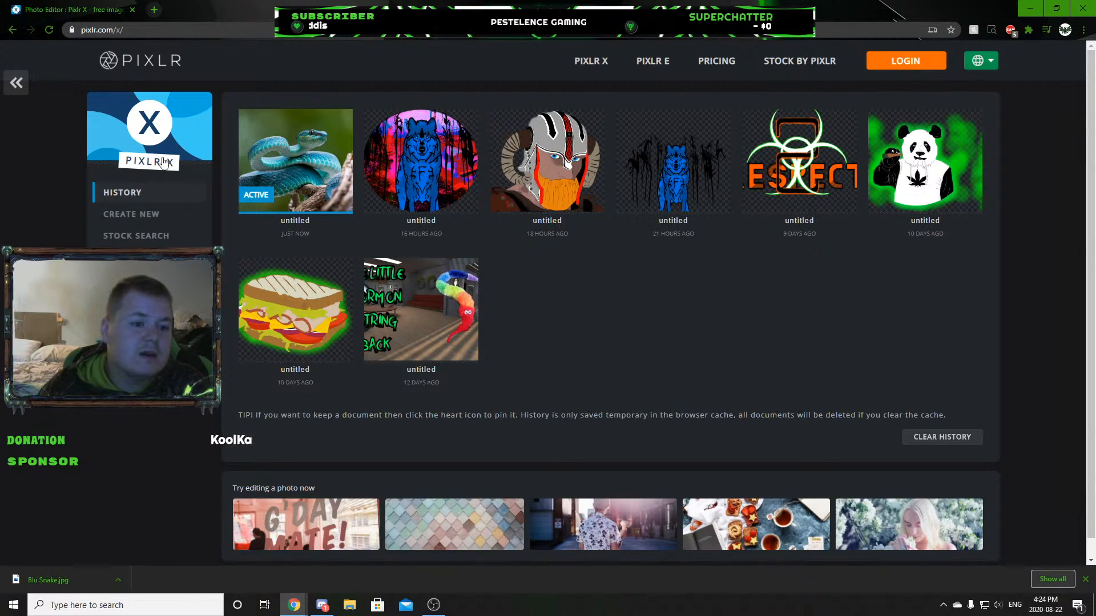
{"action": "left_click", "coordinate": [145, 214]}
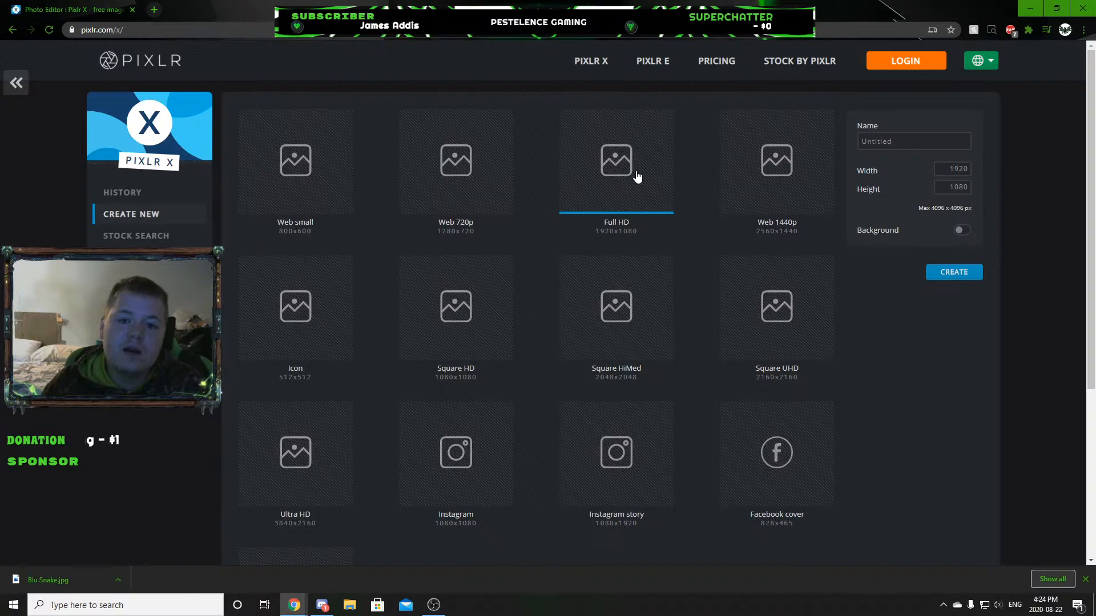
{"action": "left_click", "coordinate": [963, 232]}
{"action": "left_click", "coordinate": [962, 232]}
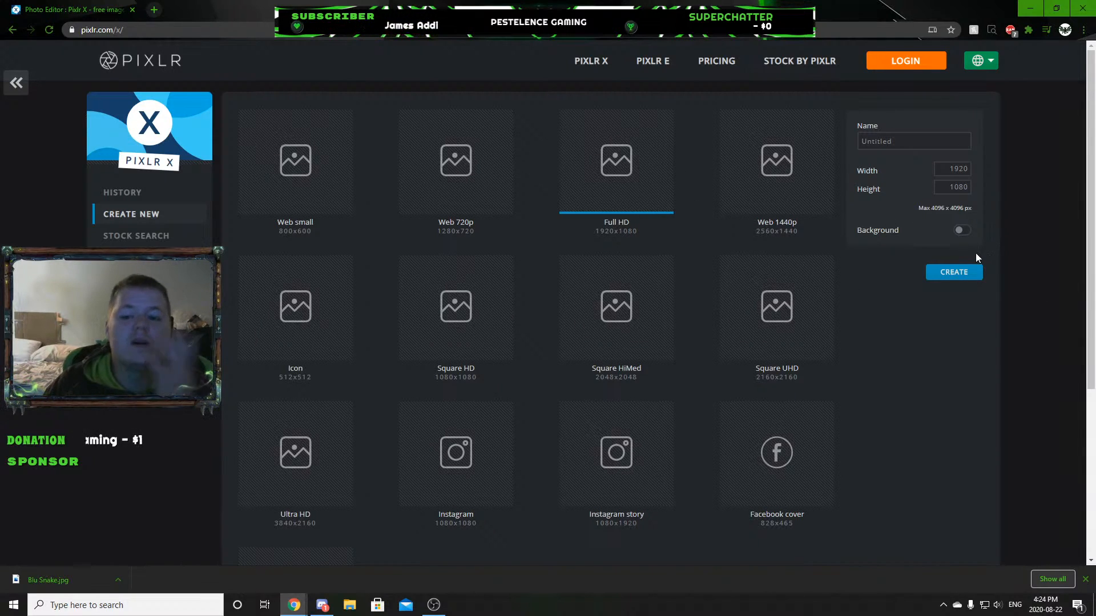
{"action": "left_click", "coordinate": [965, 272]}
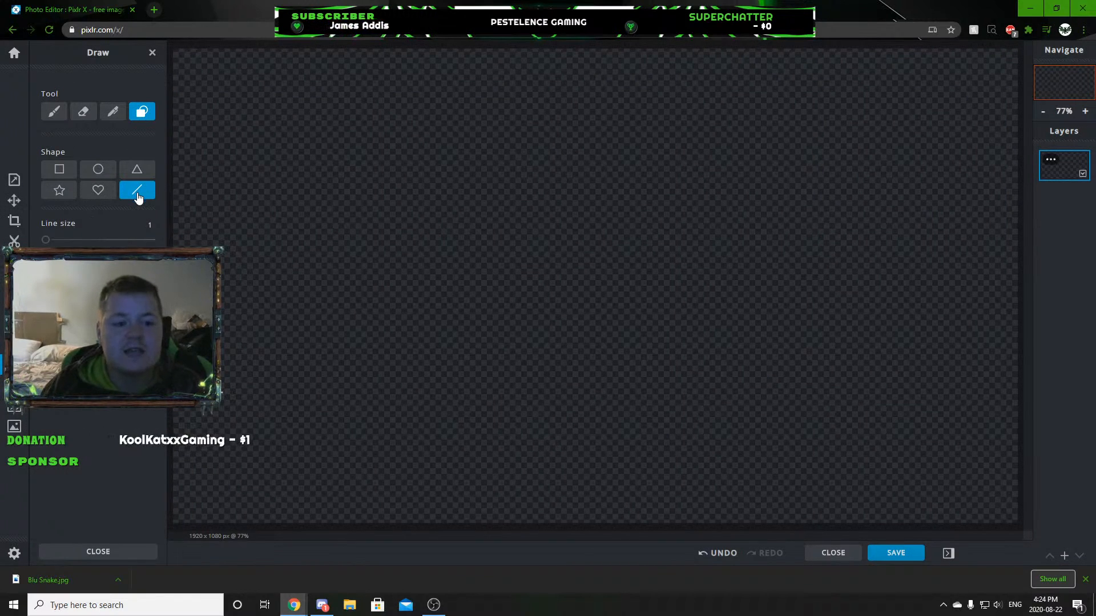
Draw a vertical test line with line size 1, examine its thickness up close, and add a short slanted line beside it.
{"action": "scroll", "coordinate": [480, 214], "scroll_direction": "up", "scroll_amount": 6}
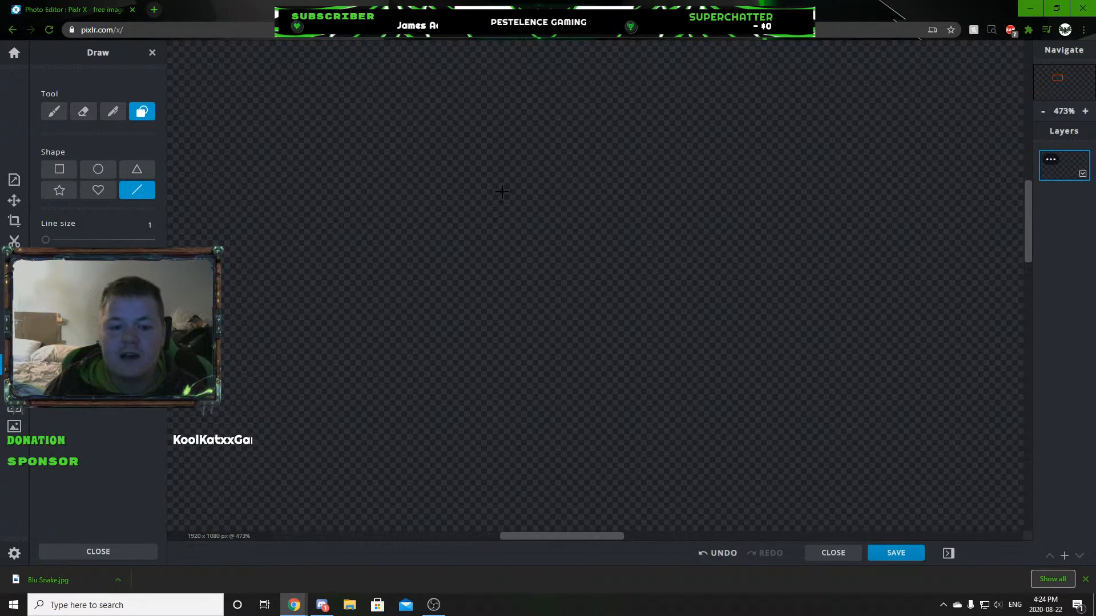
{"action": "mouse_move", "coordinate": [503, 244]}
{"action": "left_mouse_down"}
{"action": "mouse_move", "coordinate": [512, 416]}
{"action": "mouse_move", "coordinate": [501, 425]}
{"action": "left_mouse_up"}
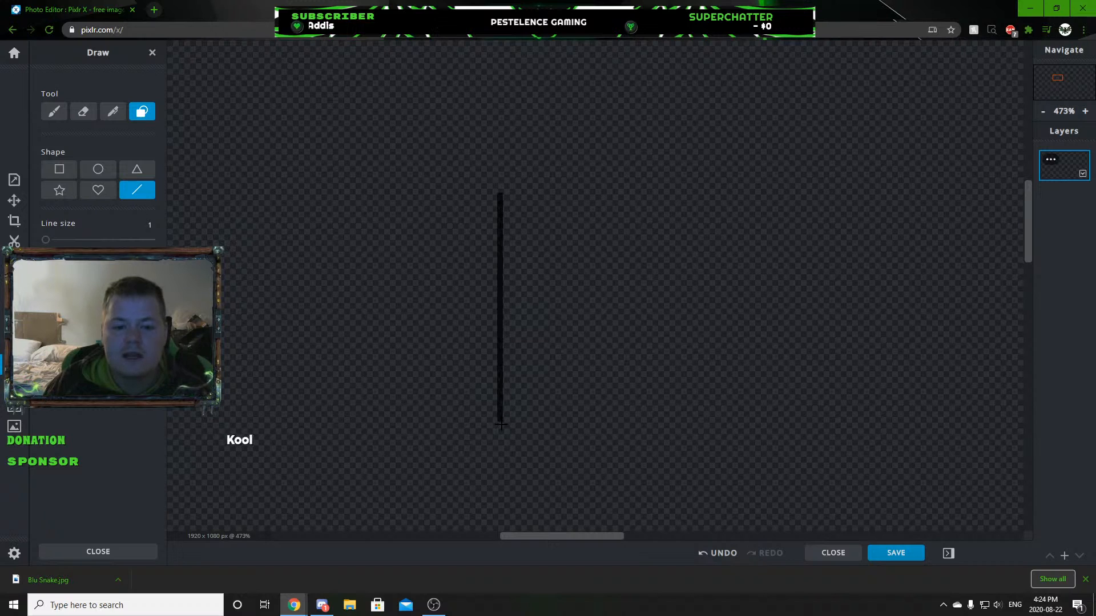
{"action": "scroll", "coordinate": [493, 411], "scroll_direction": "up", "scroll_amount": 1}
{"action": "scroll", "coordinate": [493, 411], "scroll_direction": "up", "scroll_amount": 8}
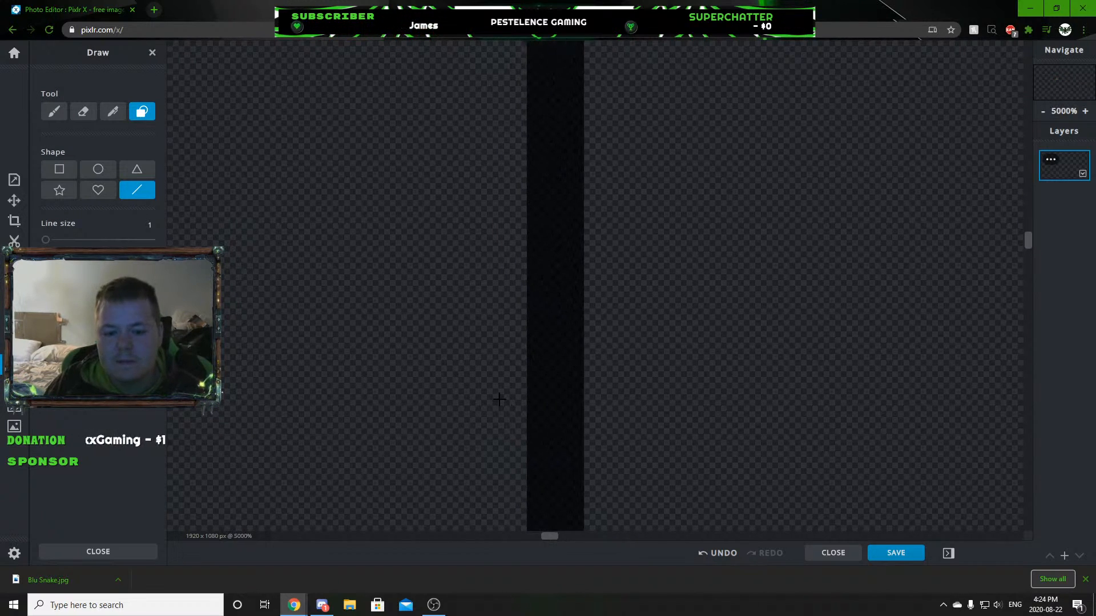
{"action": "scroll", "coordinate": [545, 379], "scroll_direction": "down", "scroll_amount": 10}
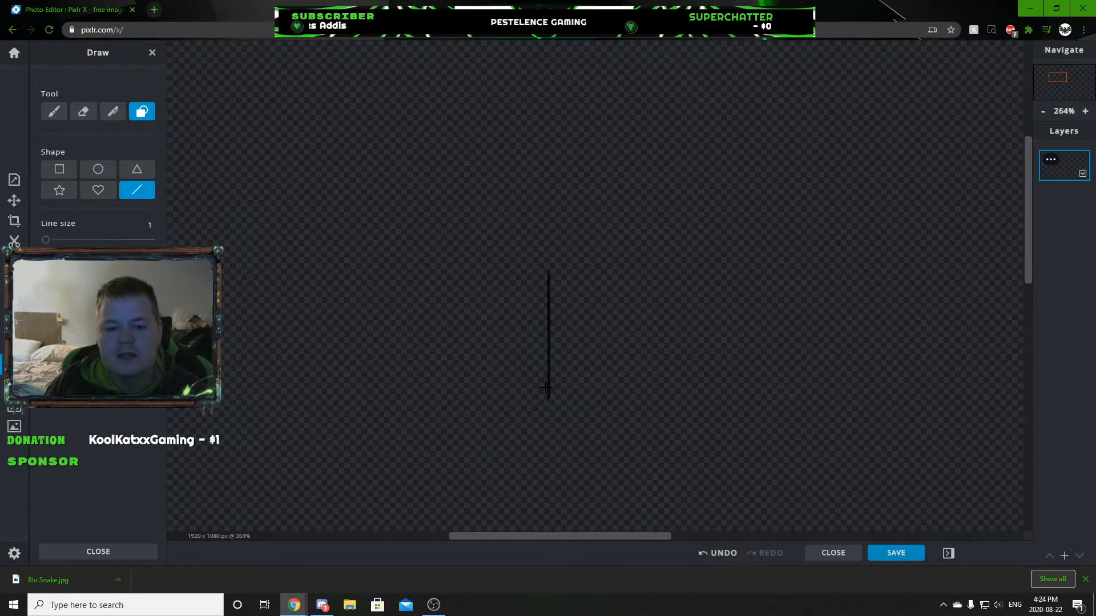
{"action": "scroll", "coordinate": [545, 379], "scroll_direction": "up", "scroll_amount": 5}
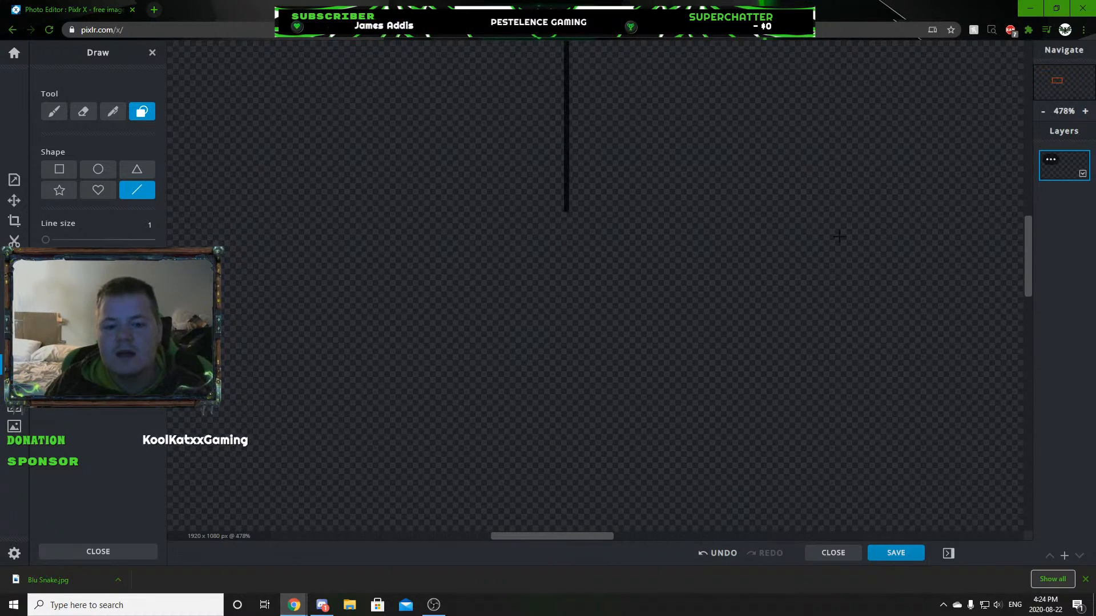
{"action": "scroll", "coordinate": [428, 213], "scroll_direction": "down", "scroll_amount": 3}
{"action": "scroll", "coordinate": [594, 278], "scroll_direction": "up", "scroll_amount": 3}
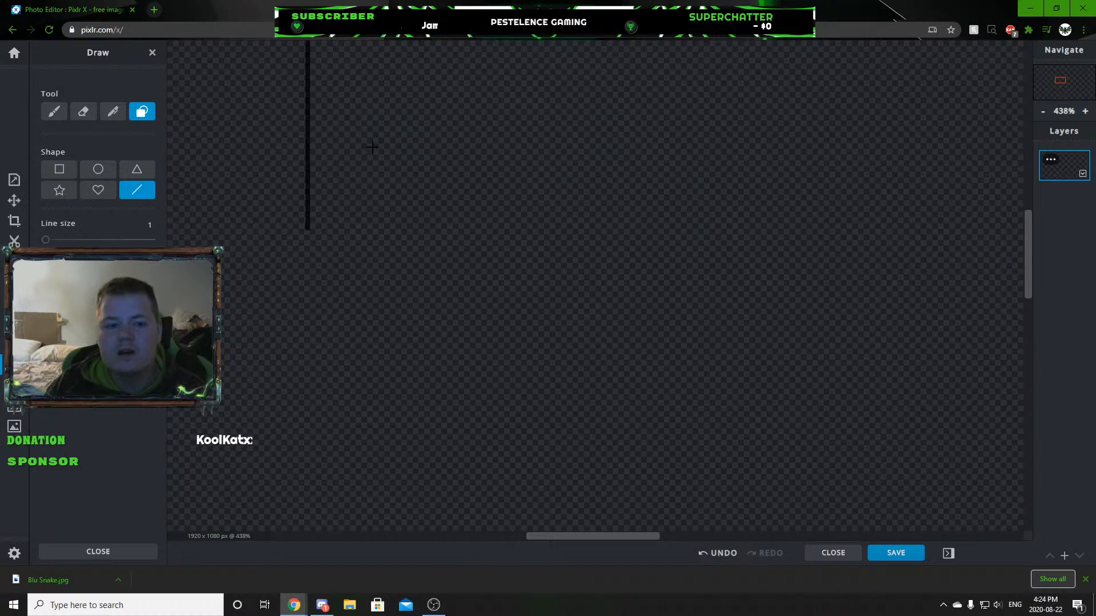
{"action": "mouse_move", "coordinate": [467, 166]}
{"action": "left_mouse_down"}
{"action": "mouse_move", "coordinate": [475, 186]}
{"action": "mouse_move", "coordinate": [494, 189]}
{"action": "mouse_move", "coordinate": [510, 174]}
{"action": "mouse_move", "coordinate": [507, 153]}
{"action": "mouse_move", "coordinate": [483, 138]}
{"action": "left_mouse_up"}
Undo all the test lines on the blank canvas, keeping the empty layer.
{"action": "left_click", "coordinate": [721, 554]}
{"action": "left_click", "coordinate": [721, 554]}
{"action": "left_click", "coordinate": [720, 554]}
{"action": "left_click", "coordinate": [720, 554]}
{"action": "left_click", "coordinate": [720, 554]}
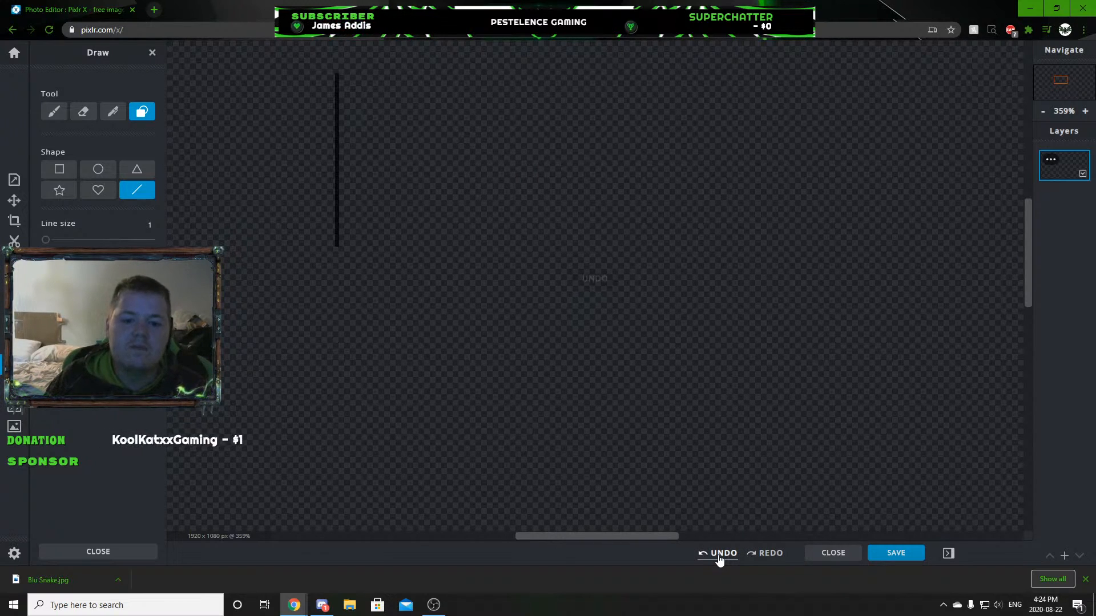
{"action": "left_click", "coordinate": [720, 553]}
{"action": "left_click", "coordinate": [720, 553]}
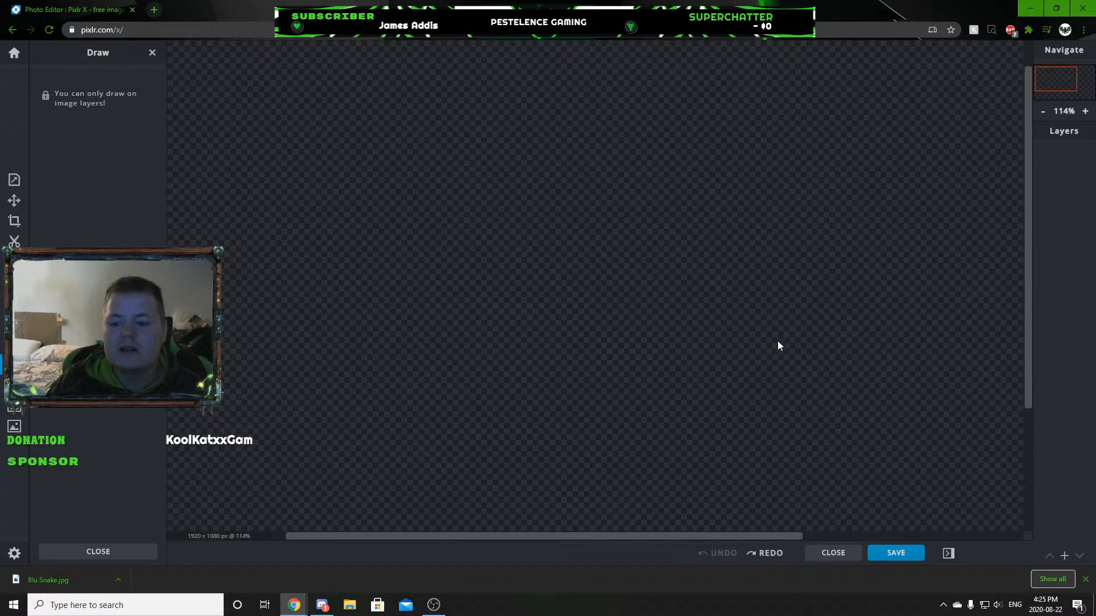
{"action": "left_click", "coordinate": [768, 553]}
Add the Blu Snake photo from Downloads as a new image layer above the empty layer.
{"action": "scroll", "coordinate": [345, 264], "scroll_direction": "up", "scroll_amount": 5}
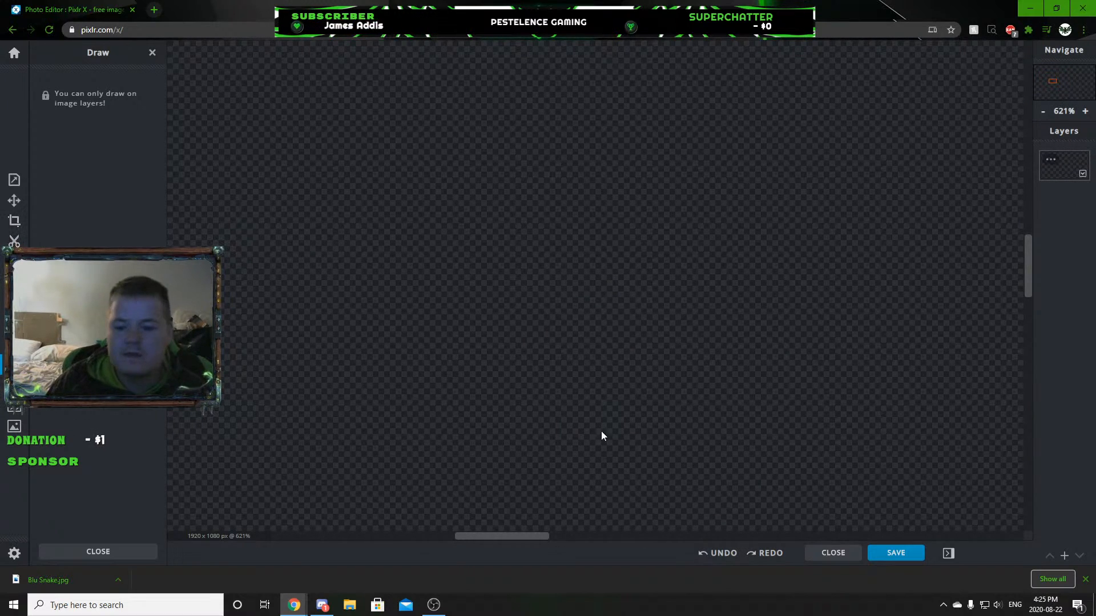
{"action": "left_click", "coordinate": [1064, 555]}
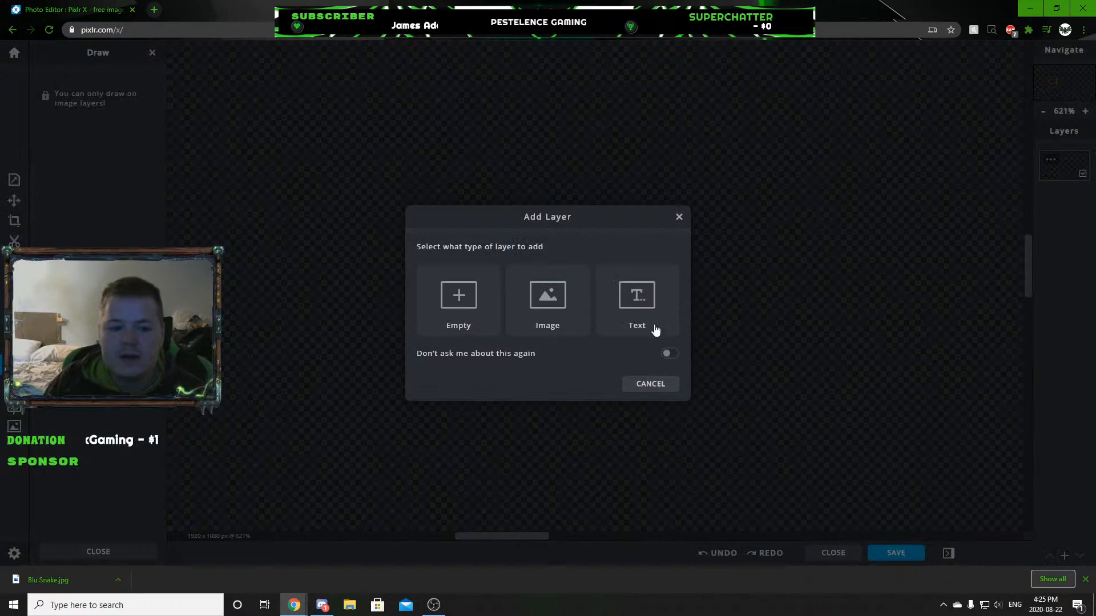
{"action": "left_click", "coordinate": [548, 298]}
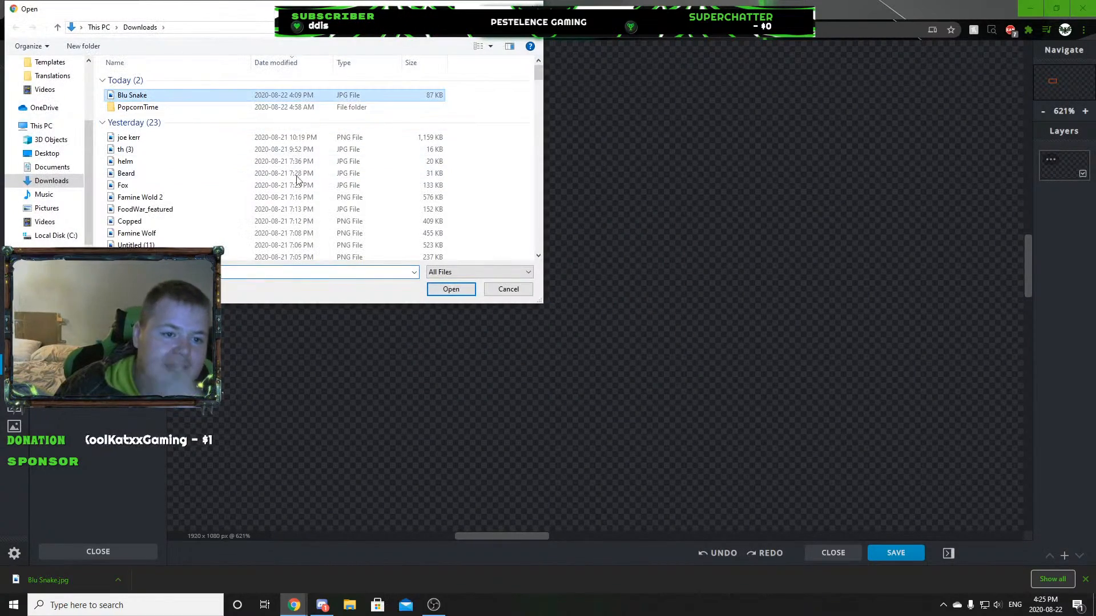
{"action": "left_click", "coordinate": [451, 290]}
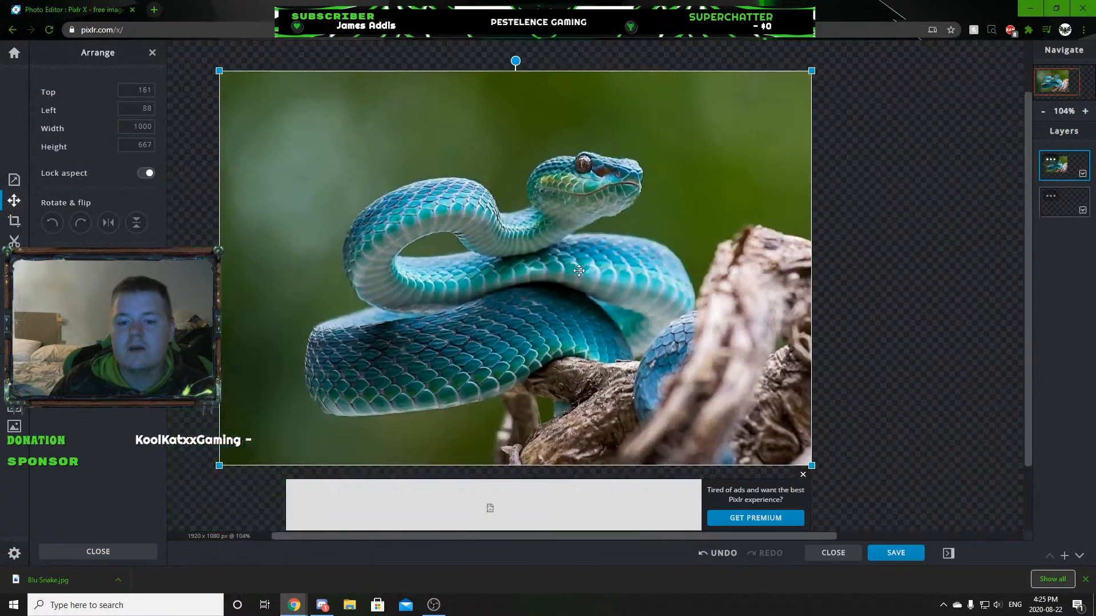
{"action": "scroll", "coordinate": [655, 275], "scroll_direction": "up", "scroll_amount": 4}
{"action": "scroll", "coordinate": [537, 256], "scroll_direction": "down", "scroll_amount": 3}
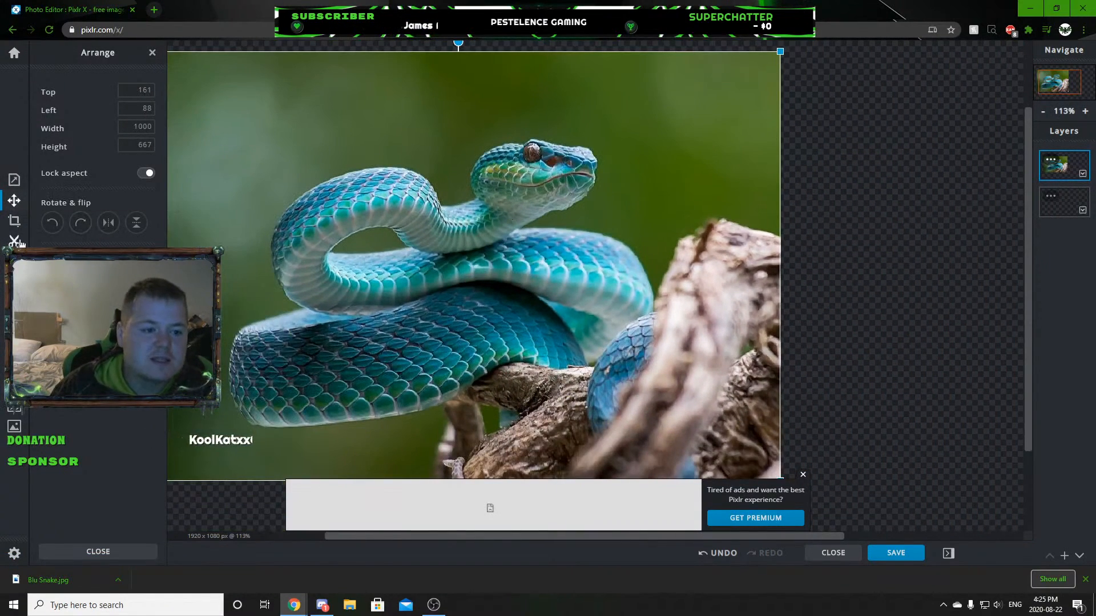
Adjust the snake photo's colours to saturation 100, temperature -80, tint -90 and hue 45.
{"action": "left_click", "coordinate": [14, 263]}
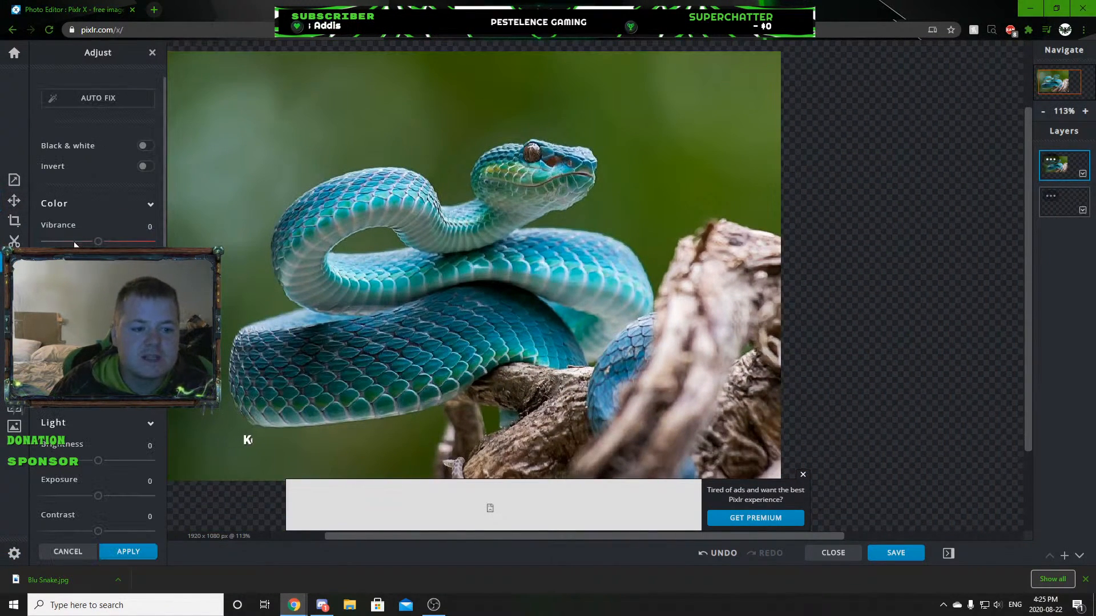
{"action": "mouse_move", "coordinate": [98, 277]}
{"action": "left_mouse_down"}
{"action": "mouse_move", "coordinate": [41, 277]}
{"action": "mouse_move", "coordinate": [117, 277]}
{"action": "left_mouse_up"}
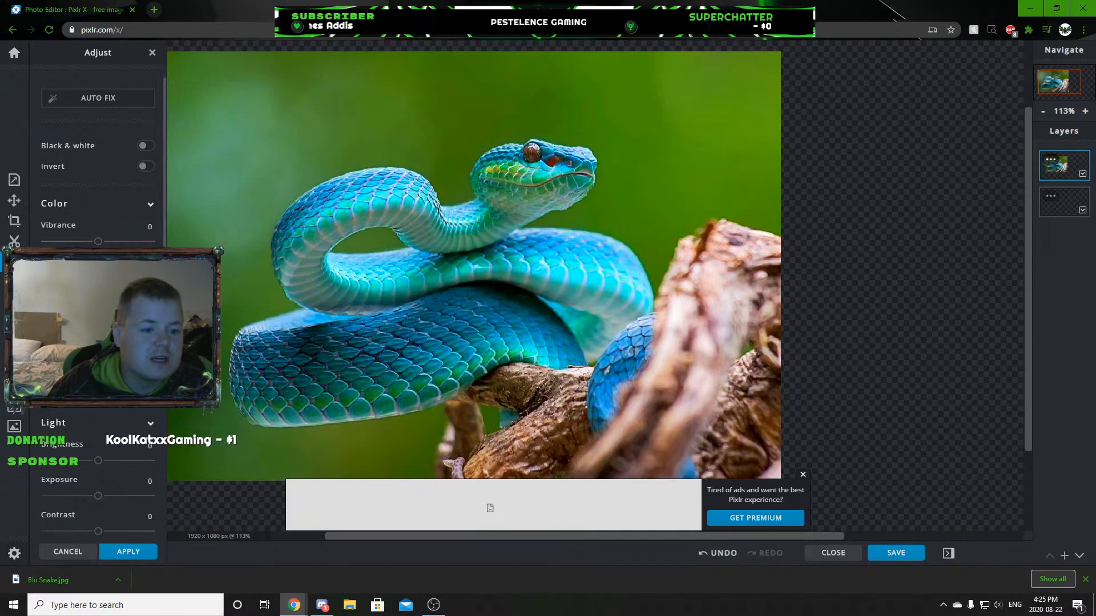
{"action": "left_click_drag", "start_coordinate": [66, 312], "coordinate": [116, 313]}
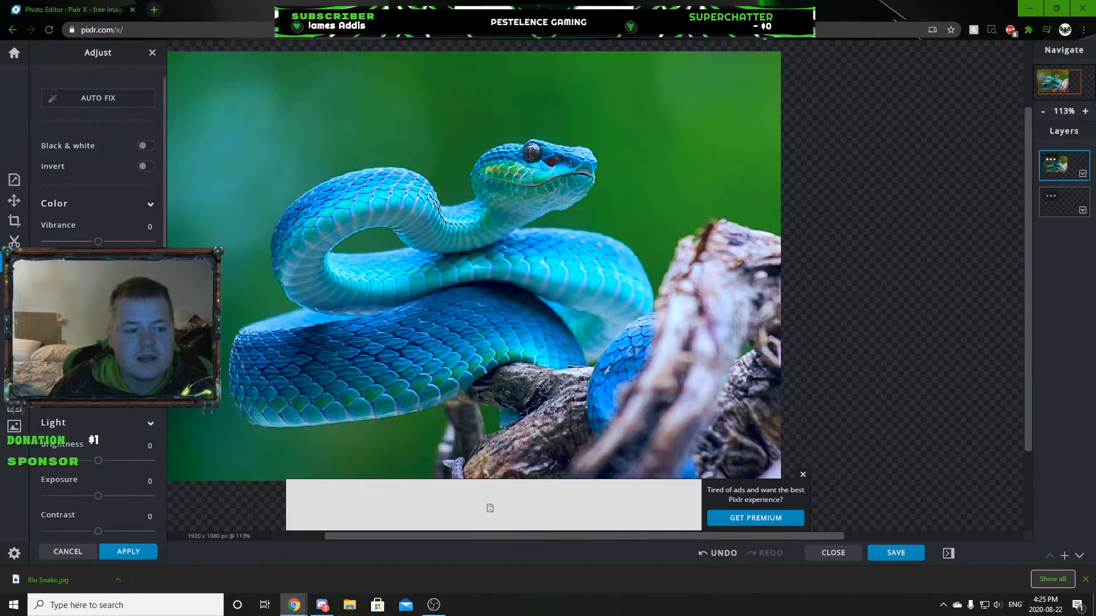
{"action": "left_click_drag", "start_coordinate": [82, 347], "coordinate": [104, 383]}
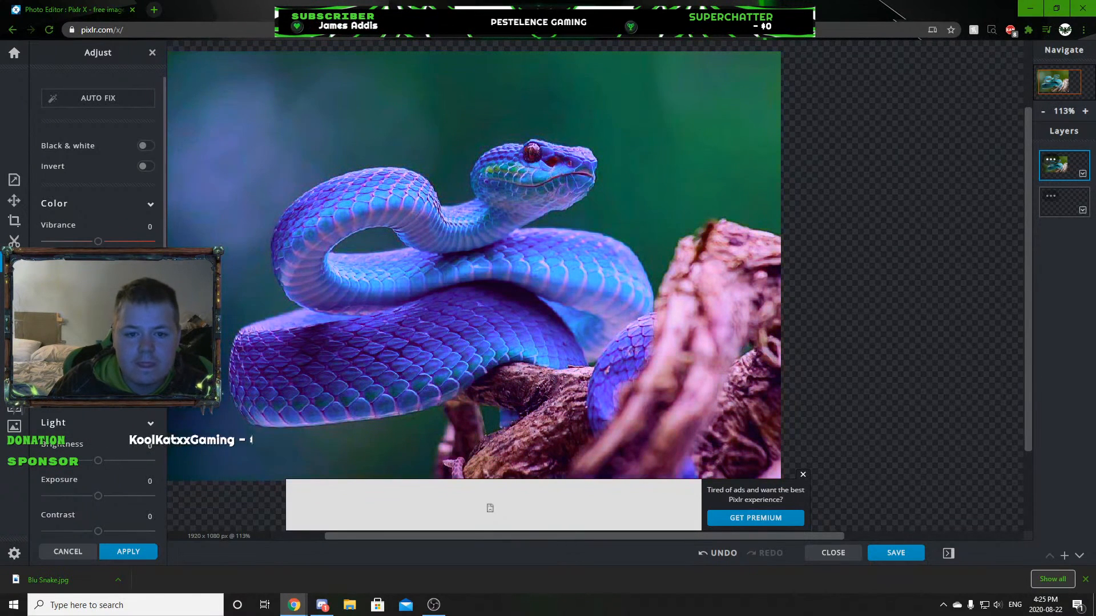
Adjust the snake photo's light to brightness -16, exposure -8, contrast -2, highlight 34 and shadows -74.
{"action": "scroll", "coordinate": [98, 342], "scroll_direction": "down", "scroll_amount": 3}
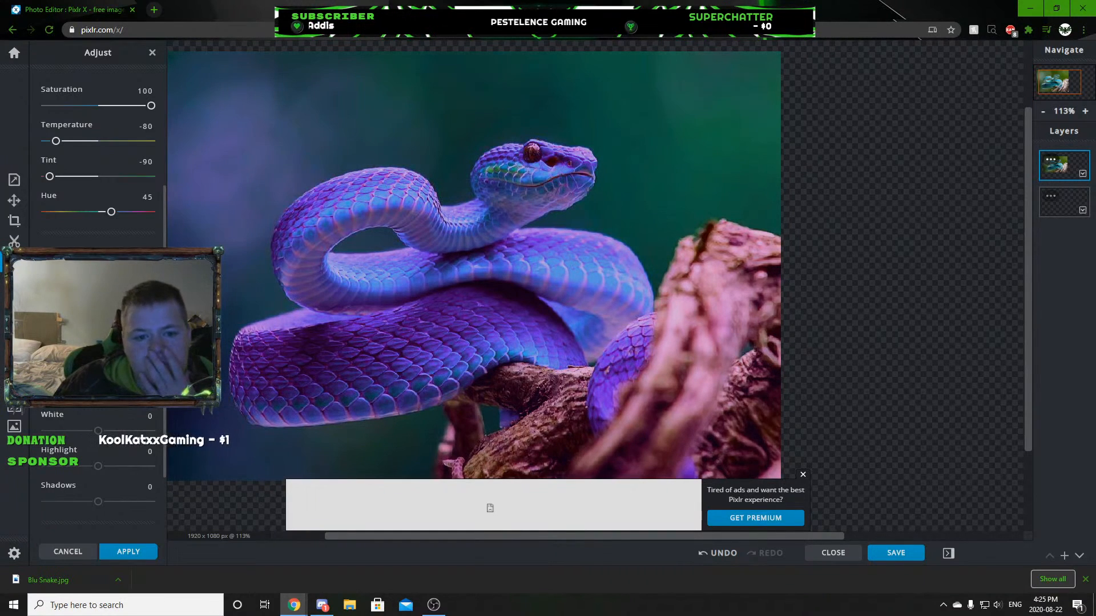
{"action": "scroll", "coordinate": [97, 285], "scroll_direction": "up", "scroll_amount": 3}
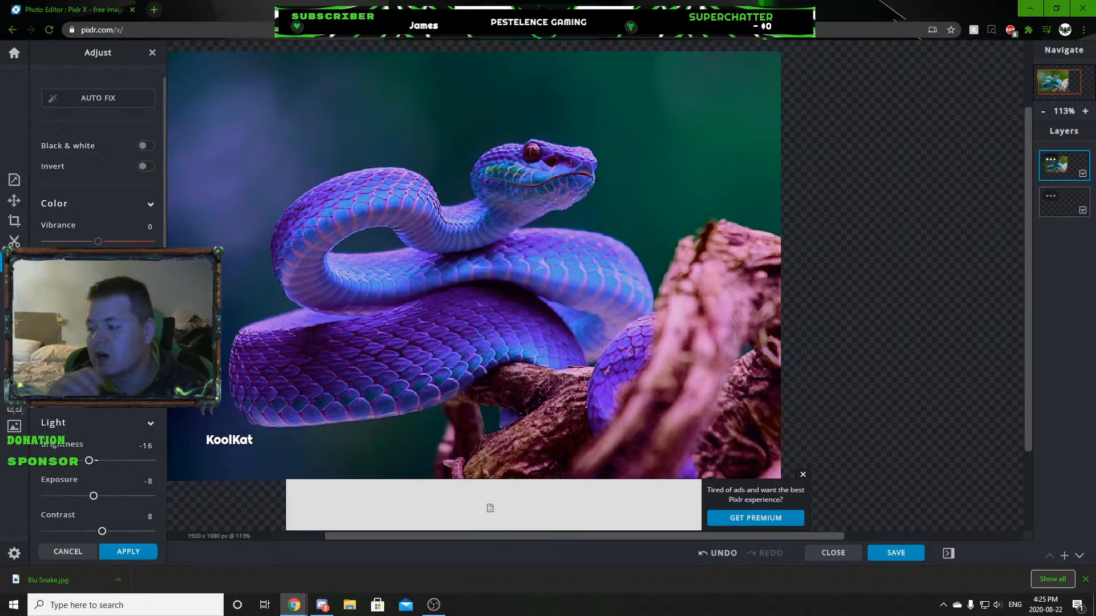
{"action": "scroll", "coordinate": [97, 286], "scroll_direction": "down", "scroll_amount": 4}
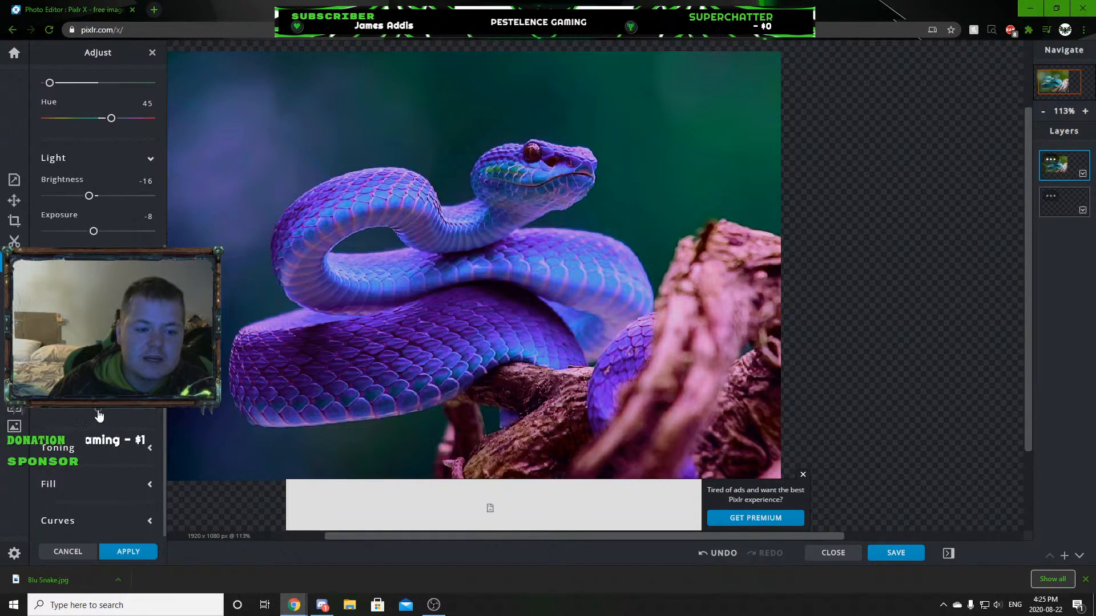
{"action": "left_click_drag", "start_coordinate": [98, 408], "coordinate": [58, 408]}
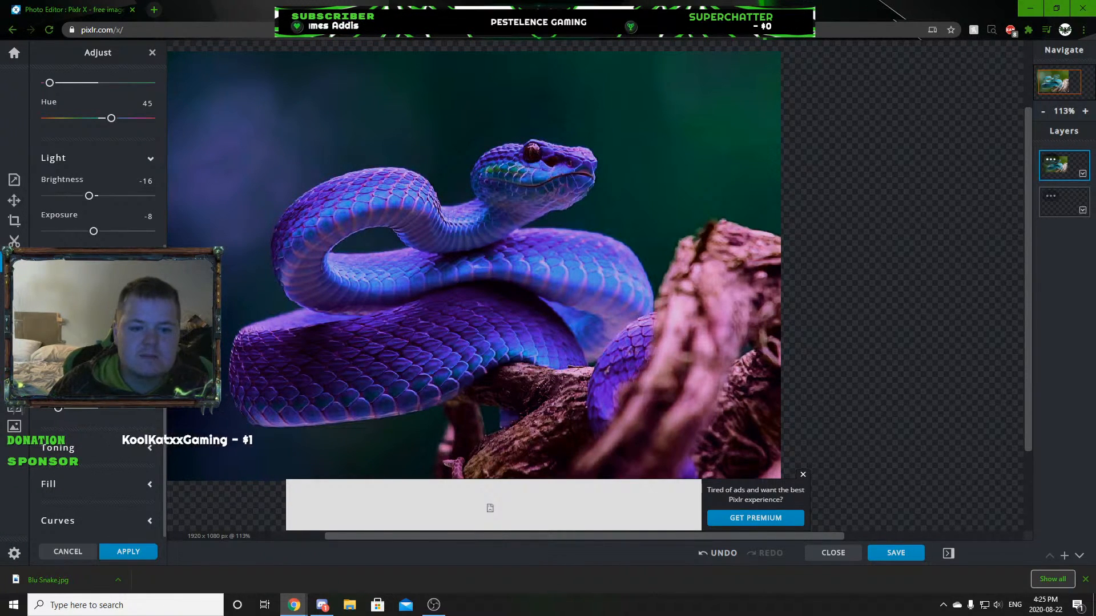
{"action": "left_click_drag", "start_coordinate": [98, 302], "coordinate": [63, 301]}
{"action": "left_click_drag", "start_coordinate": [86, 337], "coordinate": [104, 338]}
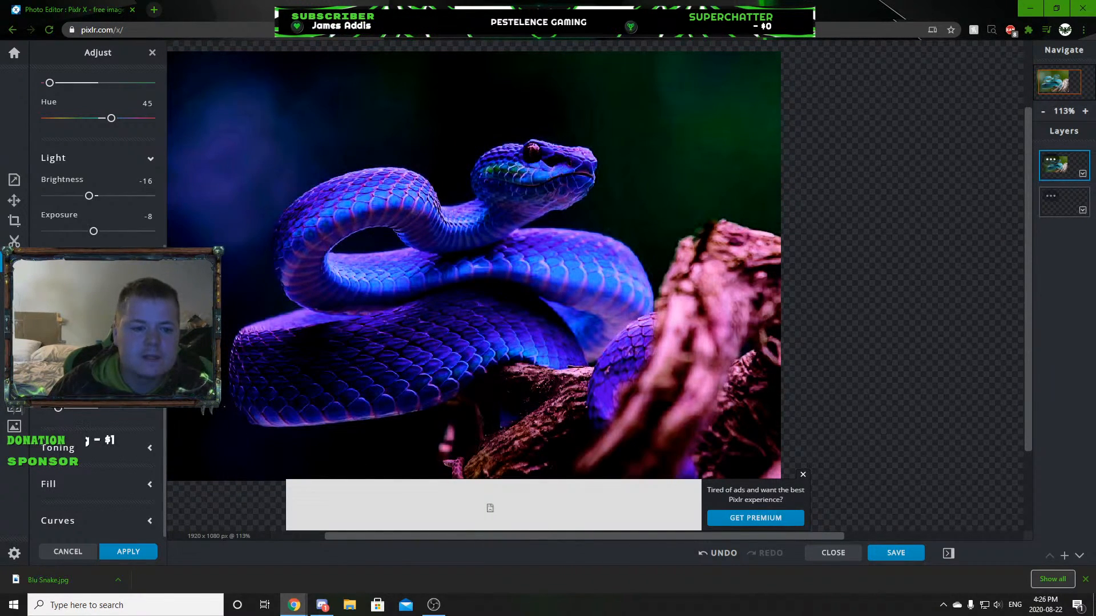
{"action": "scroll", "coordinate": [98, 171], "scroll_direction": "up", "scroll_amount": 2}
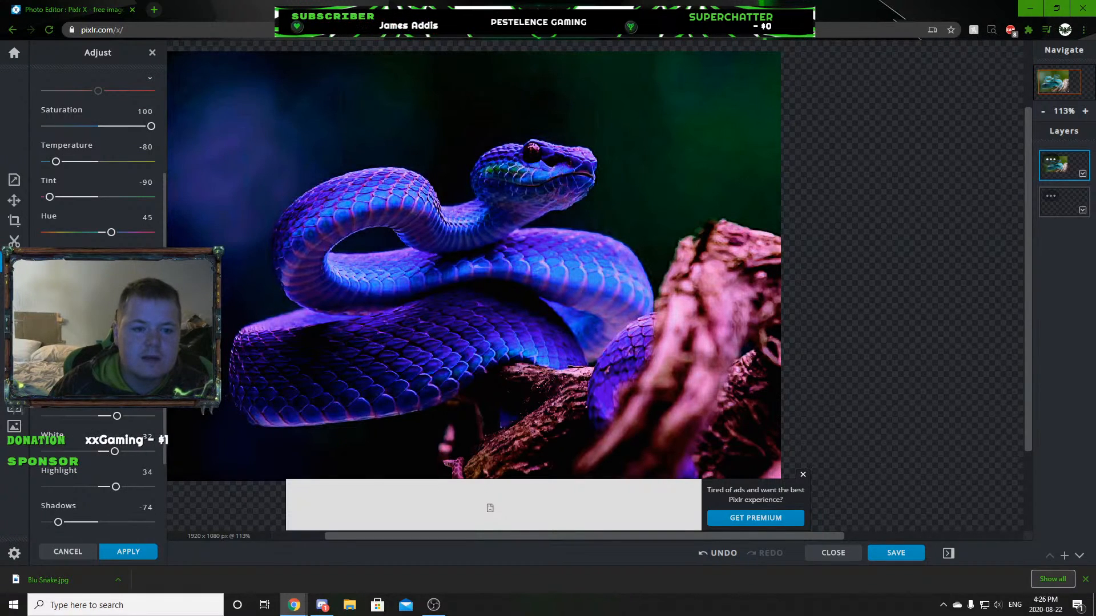
{"action": "scroll", "coordinate": [59, 172], "scroll_direction": "up", "scroll_amount": 4}
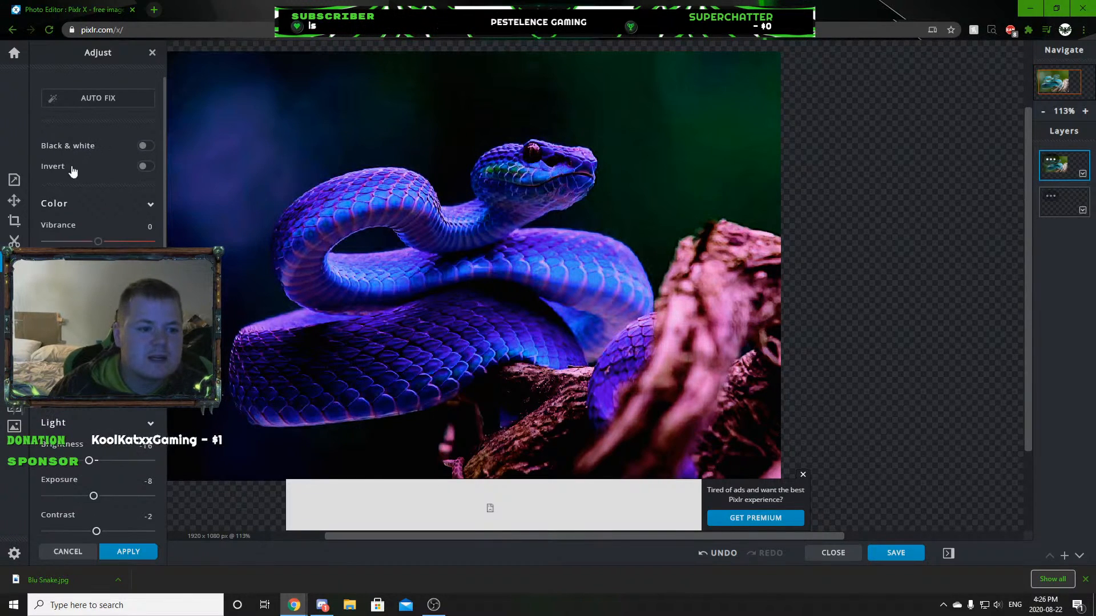
Filter the snake photo with grain 38, glamour 18 and posterize 3.
{"action": "left_click", "coordinate": [14, 283]}
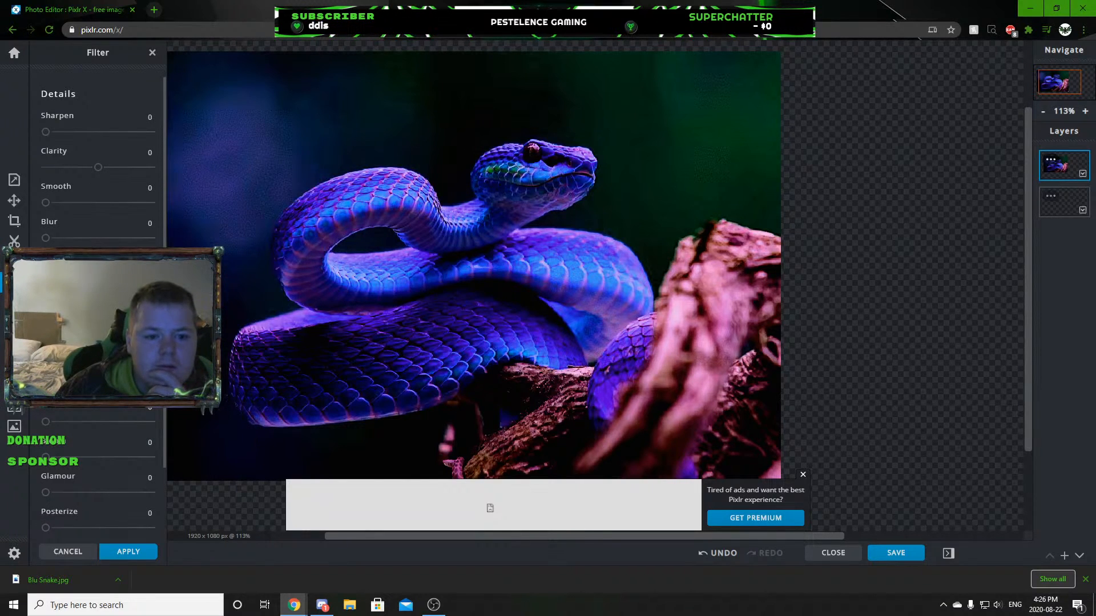
{"action": "scroll", "coordinate": [55, 496], "scroll_direction": "down", "scroll_amount": 2}
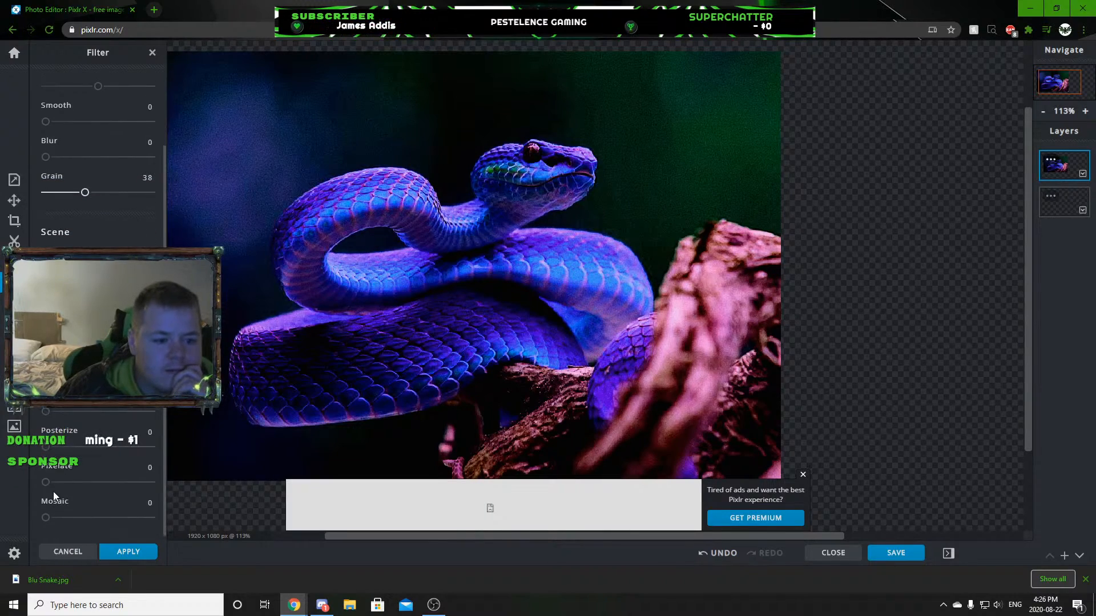
{"action": "left_click_drag", "start_coordinate": [45, 483], "coordinate": [43, 485]}
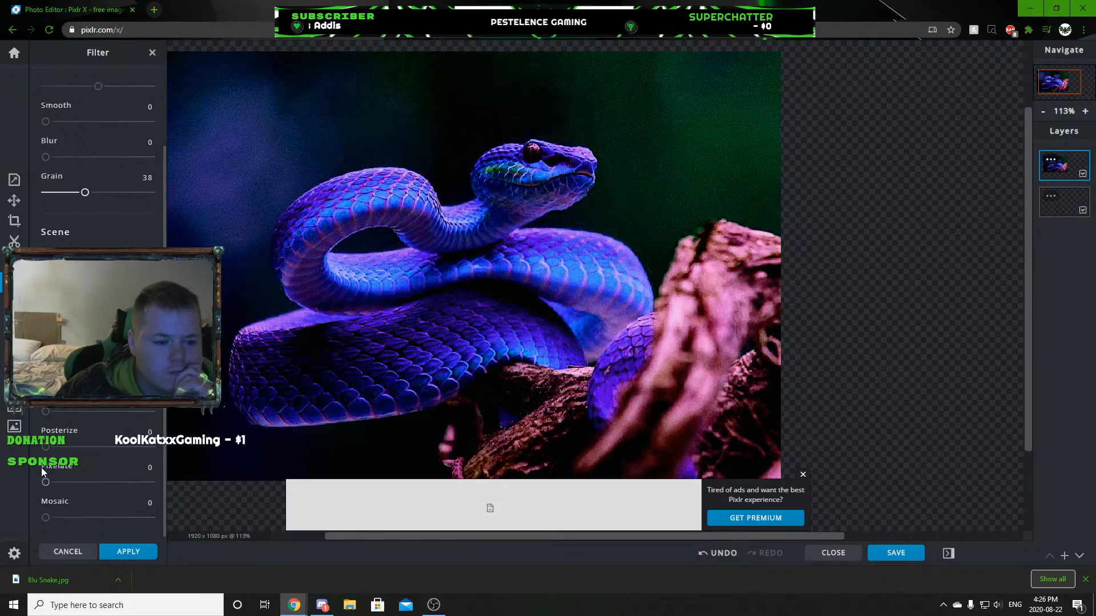
{"action": "left_click_drag", "start_coordinate": [45, 447], "coordinate": [69, 420]}
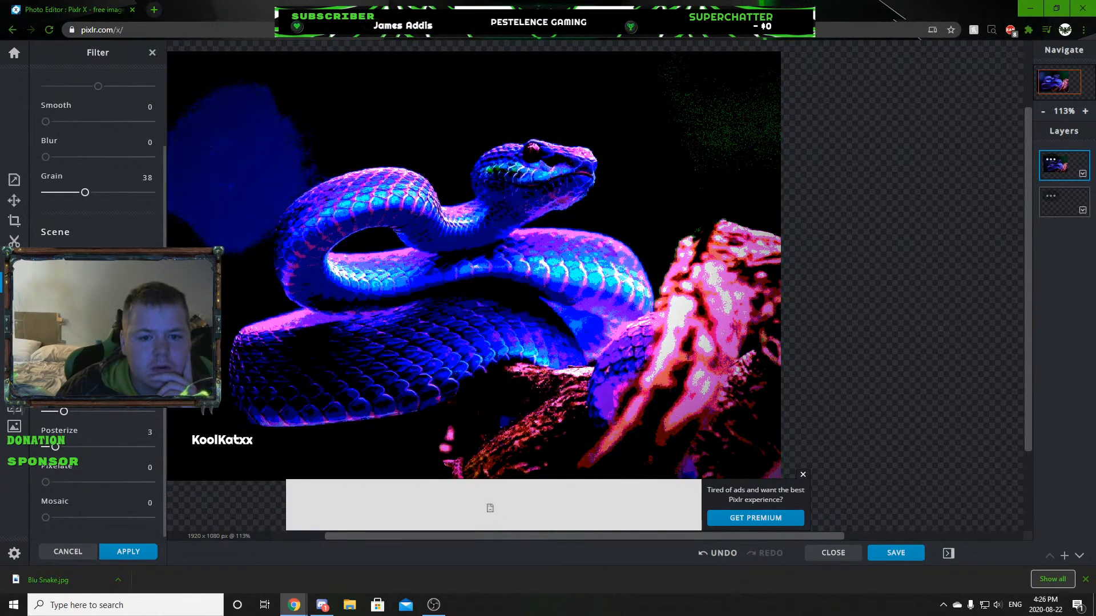
Set the snake photo's filter details to sharpen 98 and clarity -49.
{"action": "scroll", "coordinate": [76, 205], "scroll_direction": "up", "scroll_amount": 2}
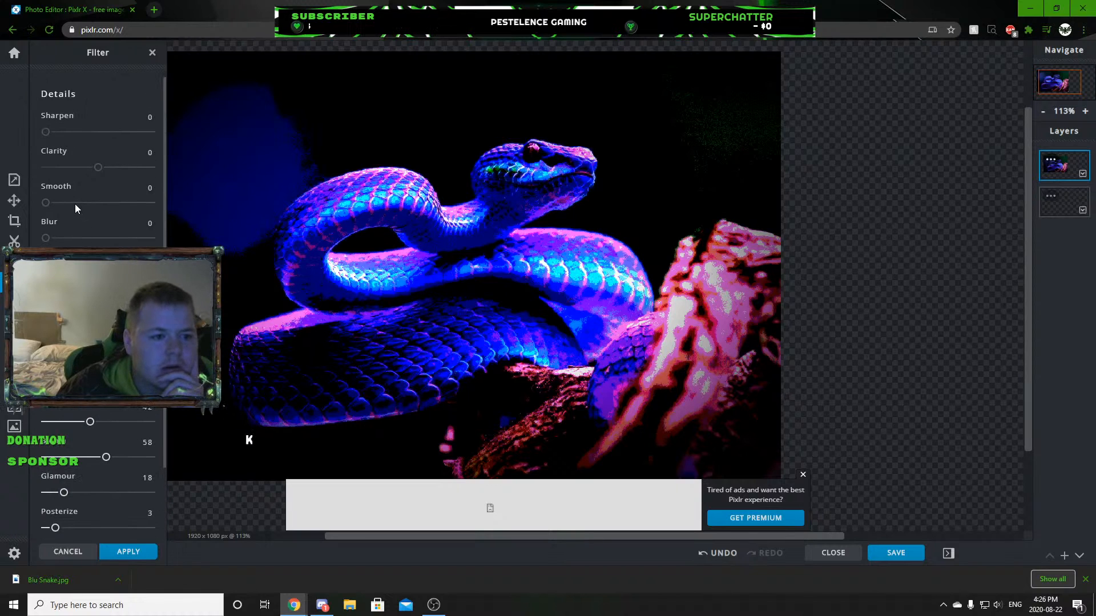
{"action": "left_click_drag", "start_coordinate": [45, 132], "coordinate": [134, 132]}
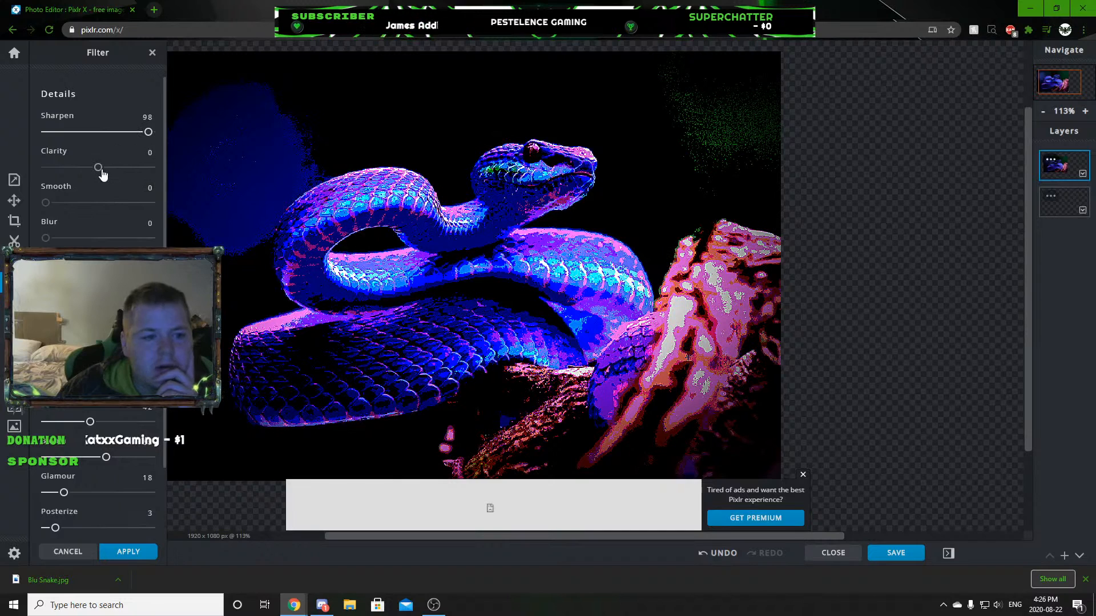
{"action": "left_click_drag", "start_coordinate": [95, 175], "coordinate": [78, 177]}
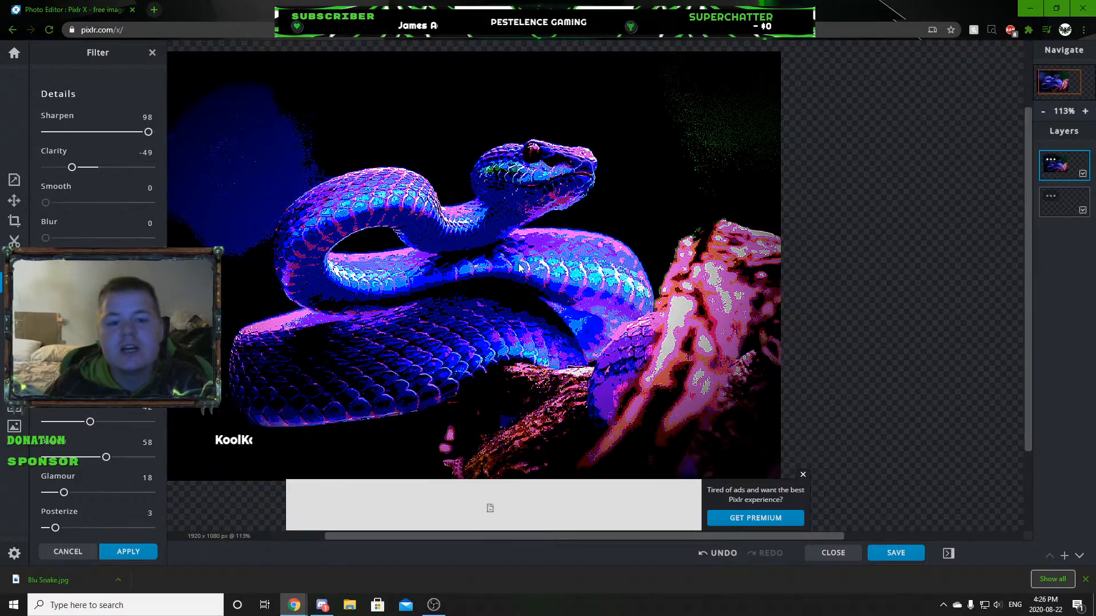
Examine the filtered snake photo close up and as a whole, checking the head, scales and branch.
{"action": "scroll", "coordinate": [519, 266], "scroll_direction": "down", "scroll_amount": 3}
{"action": "scroll", "coordinate": [531, 290], "scroll_direction": "down", "scroll_amount": 3}
{"action": "scroll", "coordinate": [457, 294], "scroll_direction": "up", "scroll_amount": 4}
{"action": "scroll", "coordinate": [417, 286], "scroll_direction": "up", "scroll_amount": 3}
{"action": "scroll", "coordinate": [394, 286], "scroll_direction": "down", "scroll_amount": 3}
{"action": "scroll", "coordinate": [385, 287], "scroll_direction": "up", "scroll_amount": 4}
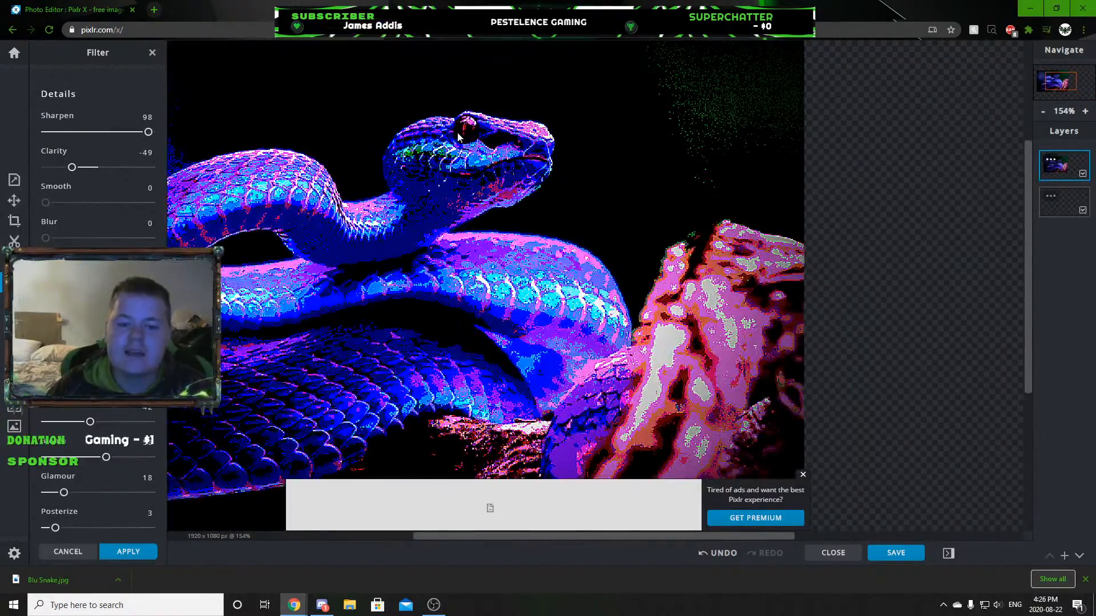
{"action": "scroll", "coordinate": [371, 257], "scroll_direction": "down", "scroll_amount": 5}
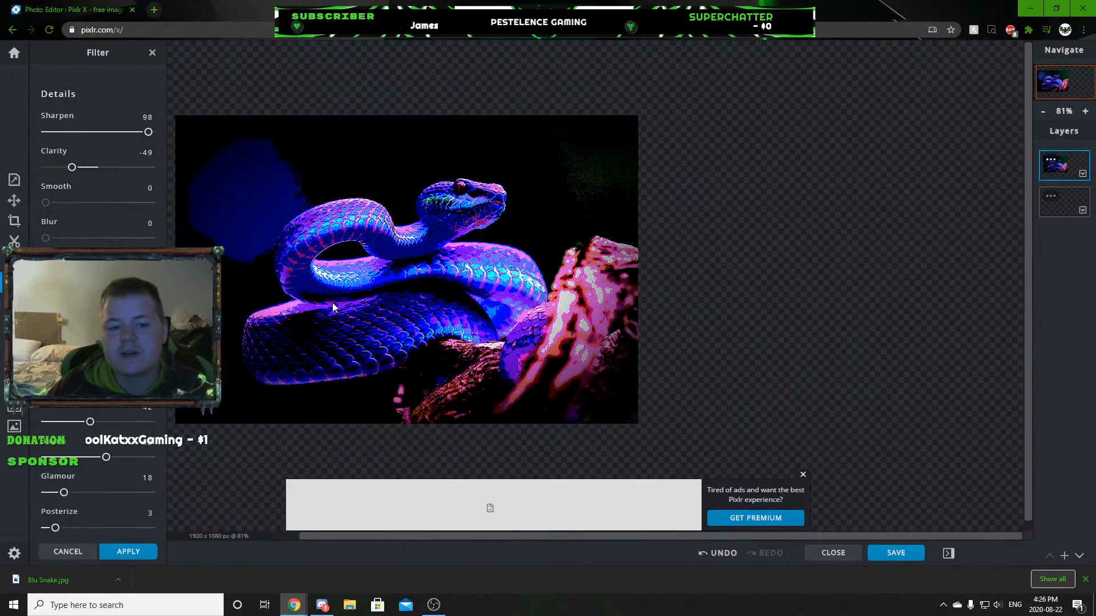
{"action": "scroll", "coordinate": [308, 291], "scroll_direction": "up", "scroll_amount": 6}
{"action": "scroll", "coordinate": [485, 365], "scroll_direction": "down", "scroll_amount": 2}
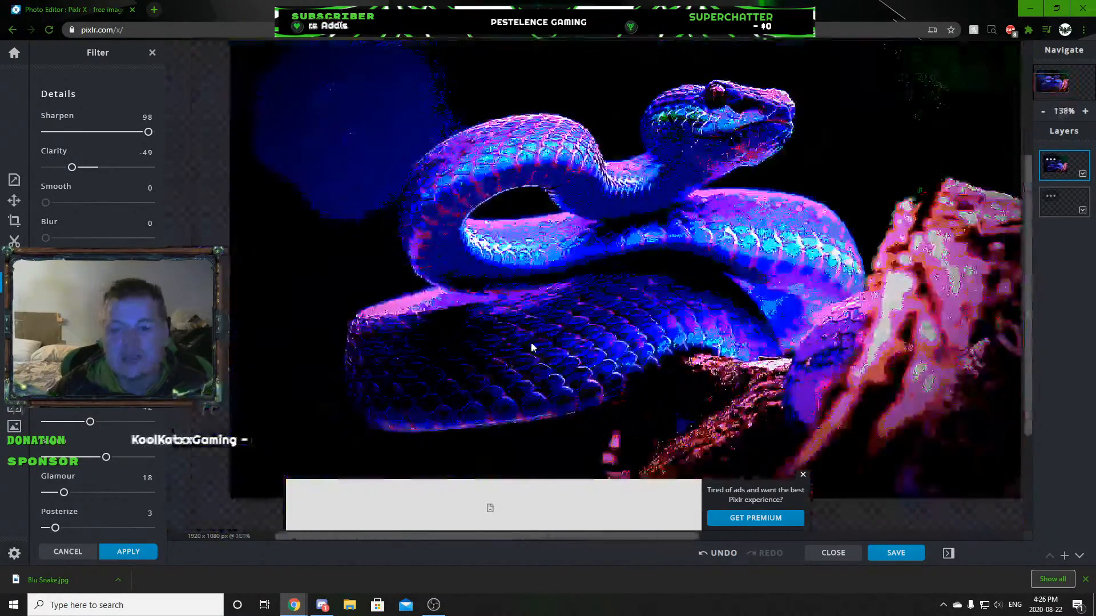
{"action": "scroll", "coordinate": [527, 350], "scroll_direction": "down", "scroll_amount": 2}
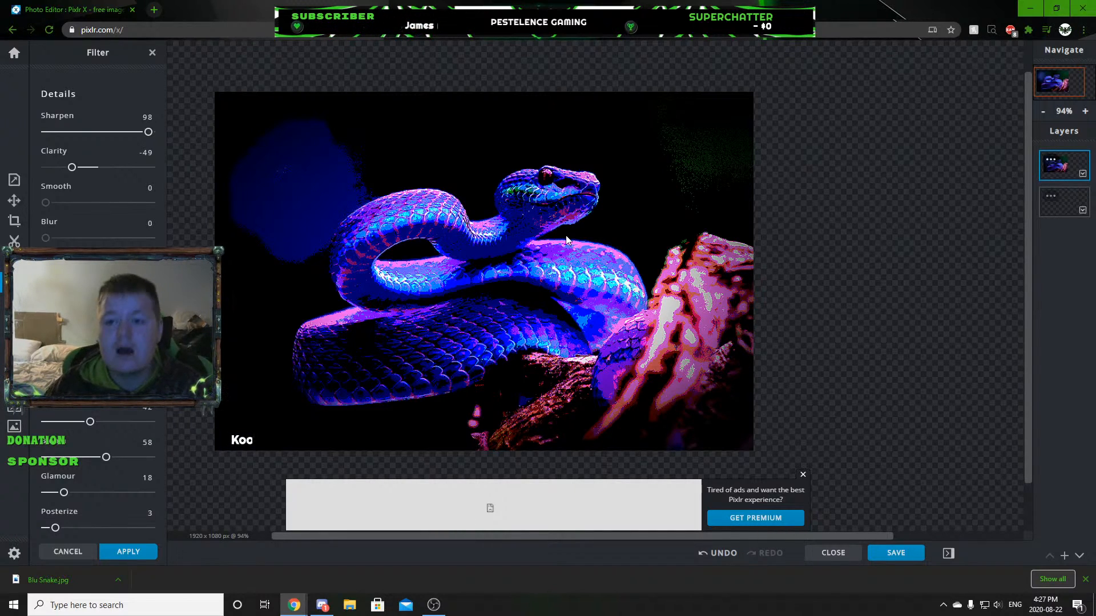
Dismiss the advertisement and show the history of previous documents on the home page.
{"action": "left_click", "coordinate": [801, 476]}
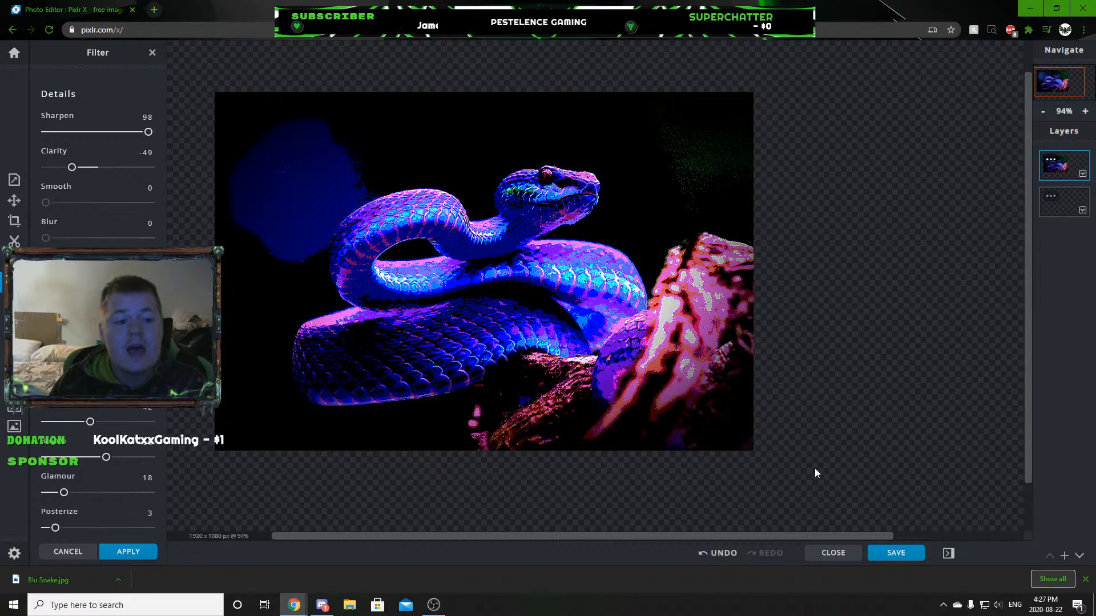
{"action": "left_click", "coordinate": [14, 53]}
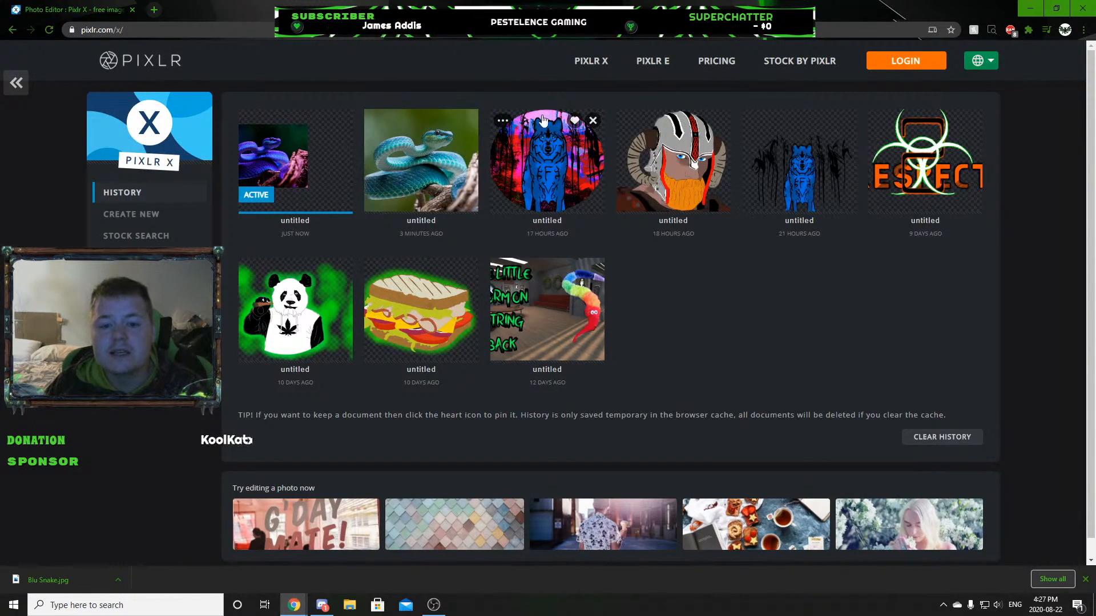